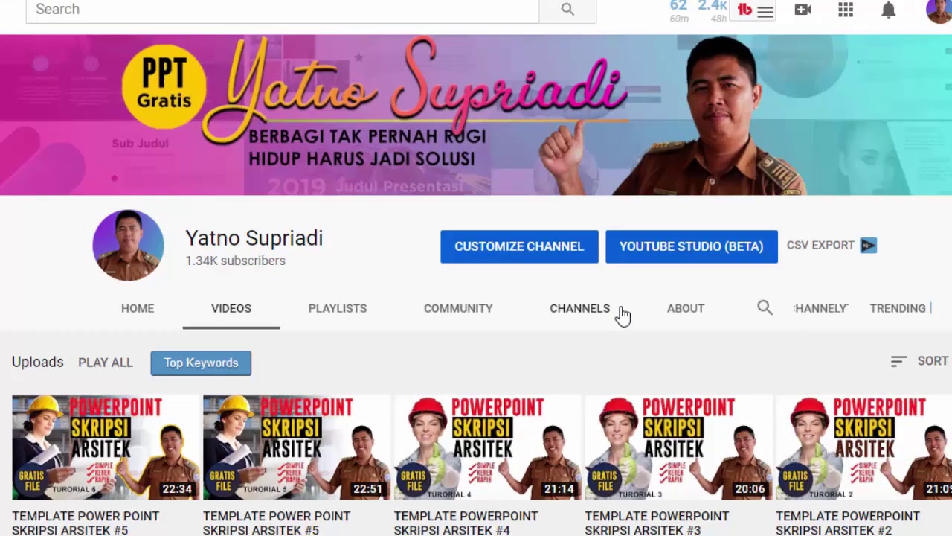
Scroll through the thesis deck's slide thumbnails.
{"action": "scroll", "coordinate": [604, 306], "scroll_direction": "down", "scroll_amount": 3}
{"action": "scroll", "coordinate": [606, 308], "scroll_direction": "down", "scroll_amount": 1}
{"action": "scroll", "coordinate": [606, 308], "scroll_direction": "down", "scroll_amount": 1}
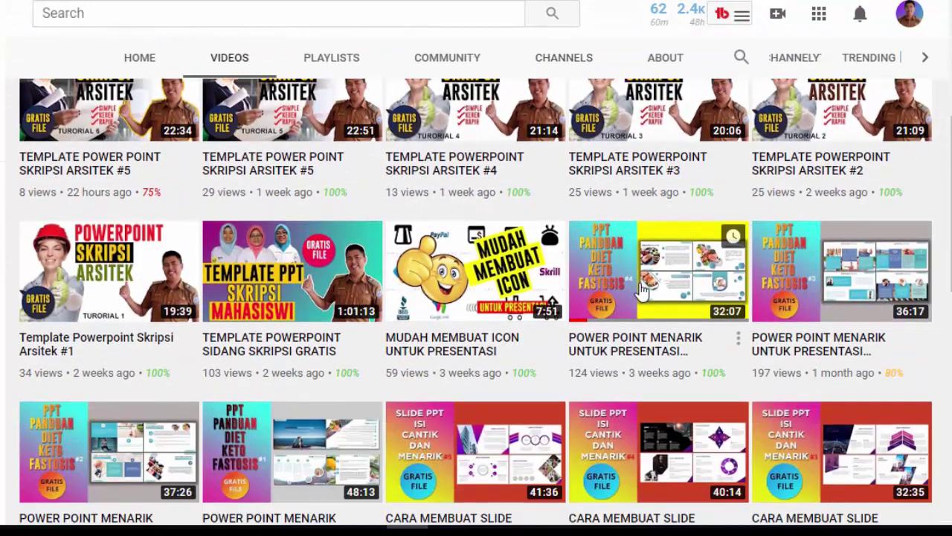
{"action": "scroll", "coordinate": [643, 287], "scroll_direction": "up", "scroll_amount": 1}
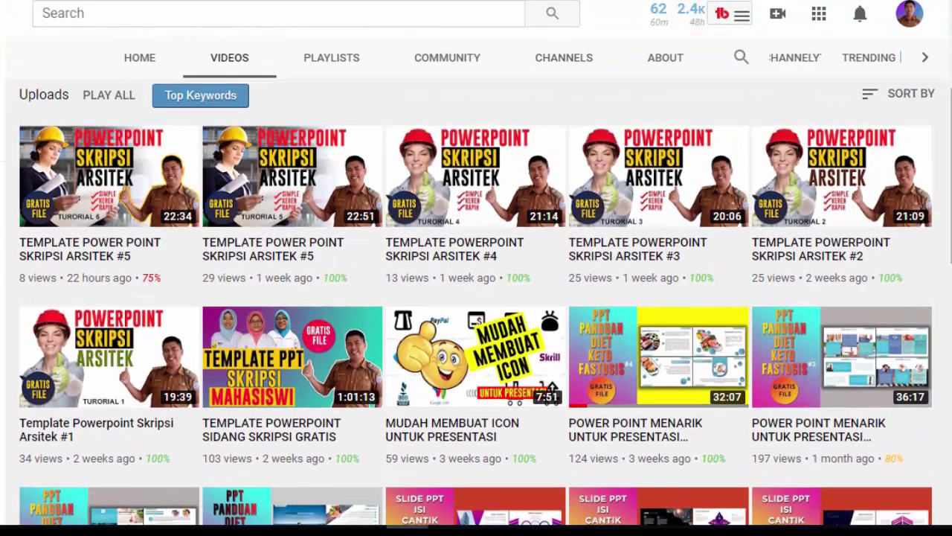
{"action": "scroll", "coordinate": [485, 302], "scroll_direction": "down", "scroll_amount": 4}
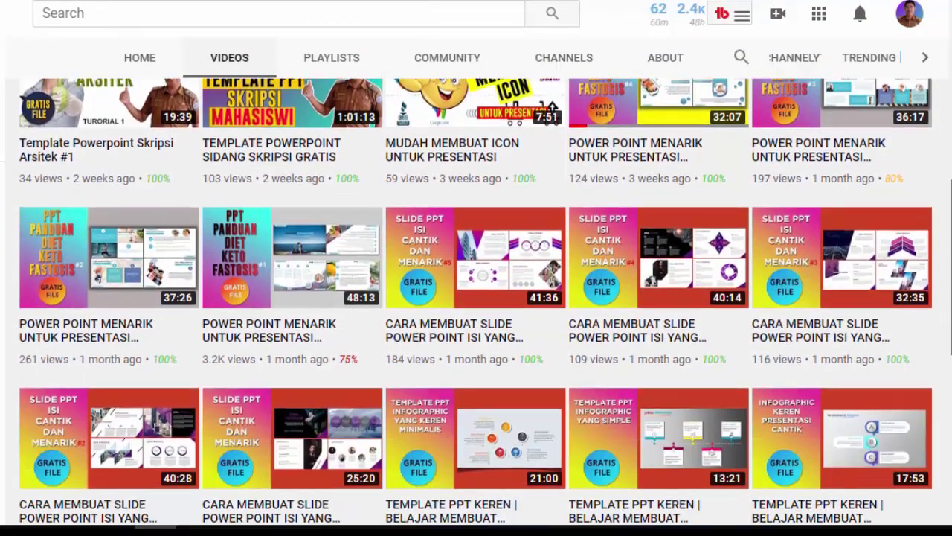
{"action": "scroll", "coordinate": [476, 302], "scroll_direction": "down", "scroll_amount": 1}
{"action": "scroll", "coordinate": [476, 302], "scroll_direction": "down", "scroll_amount": 1}
{"action": "scroll", "coordinate": [476, 302], "scroll_direction": "down", "scroll_amount": 1}
{"action": "scroll", "coordinate": [476, 303], "scroll_direction": "down", "scroll_amount": 1}
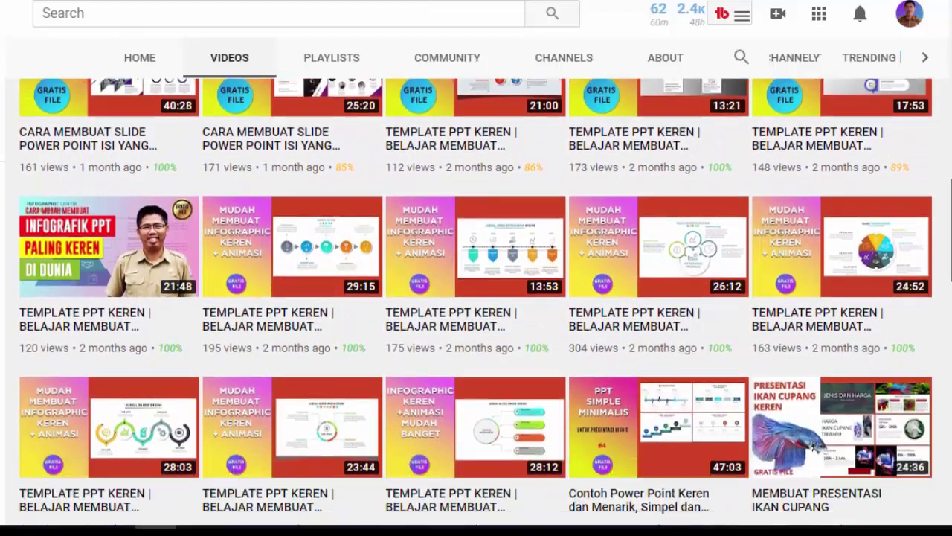
{"action": "scroll", "coordinate": [476, 302], "scroll_direction": "down", "scroll_amount": 1}
{"action": "scroll", "coordinate": [476, 302], "scroll_direction": "down", "scroll_amount": 4}
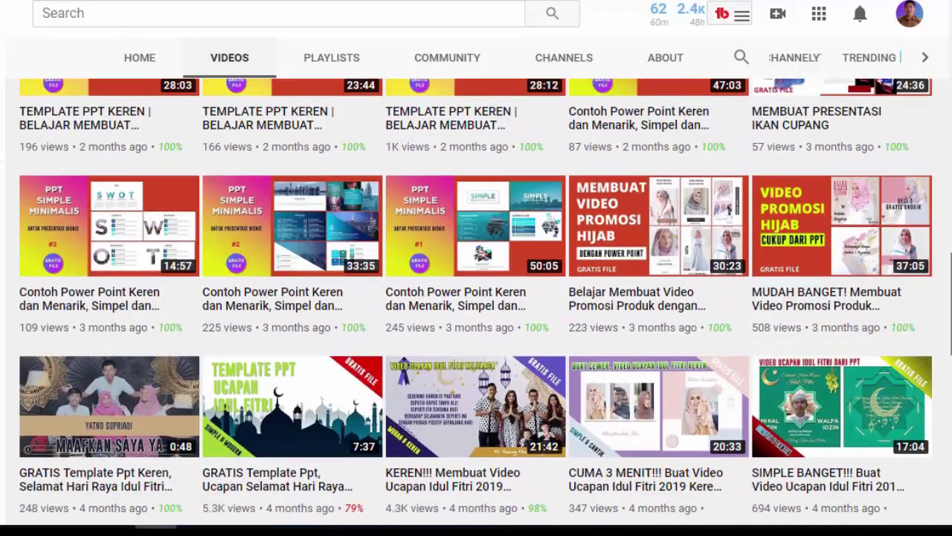
{"action": "scroll", "coordinate": [477, 302], "scroll_direction": "down", "scroll_amount": 4}
{"action": "scroll", "coordinate": [476, 302], "scroll_direction": "down", "scroll_amount": 1}
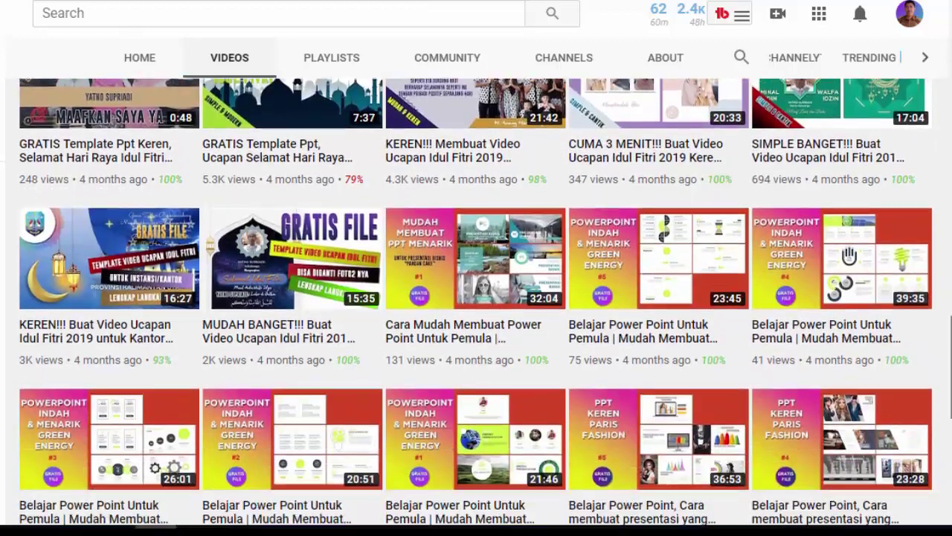
{"action": "scroll", "coordinate": [476, 302], "scroll_direction": "down", "scroll_amount": 2}
{"action": "scroll", "coordinate": [476, 302], "scroll_direction": "down", "scroll_amount": 1}
{"action": "scroll", "coordinate": [476, 302], "scroll_direction": "down", "scroll_amount": 1}
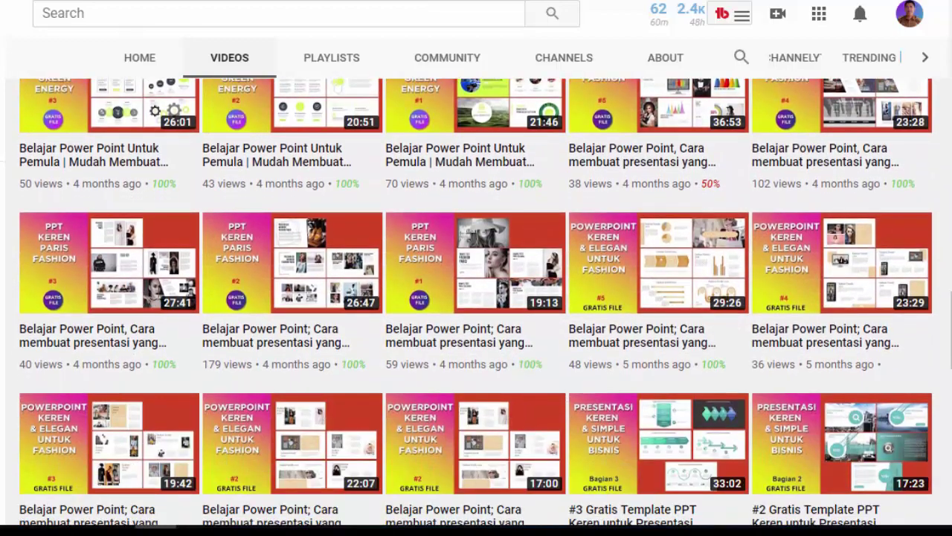
{"action": "scroll", "coordinate": [476, 302], "scroll_direction": "down", "scroll_amount": 1}
{"action": "scroll", "coordinate": [476, 302], "scroll_direction": "down", "scroll_amount": 5}
{"action": "scroll", "coordinate": [476, 302], "scroll_direction": "down", "scroll_amount": 3}
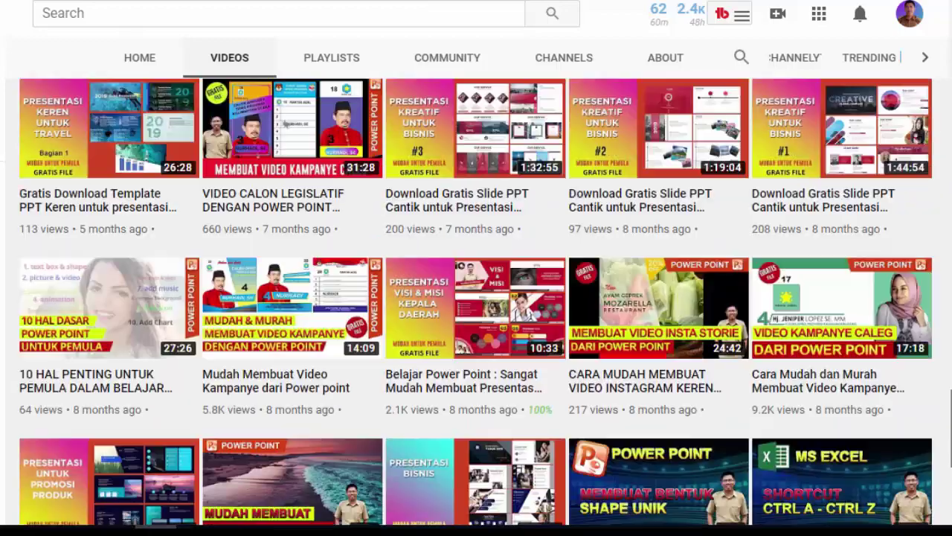
{"action": "scroll", "coordinate": [477, 303], "scroll_direction": "down", "scroll_amount": 3}
{"action": "scroll", "coordinate": [476, 302], "scroll_direction": "down", "scroll_amount": 1}
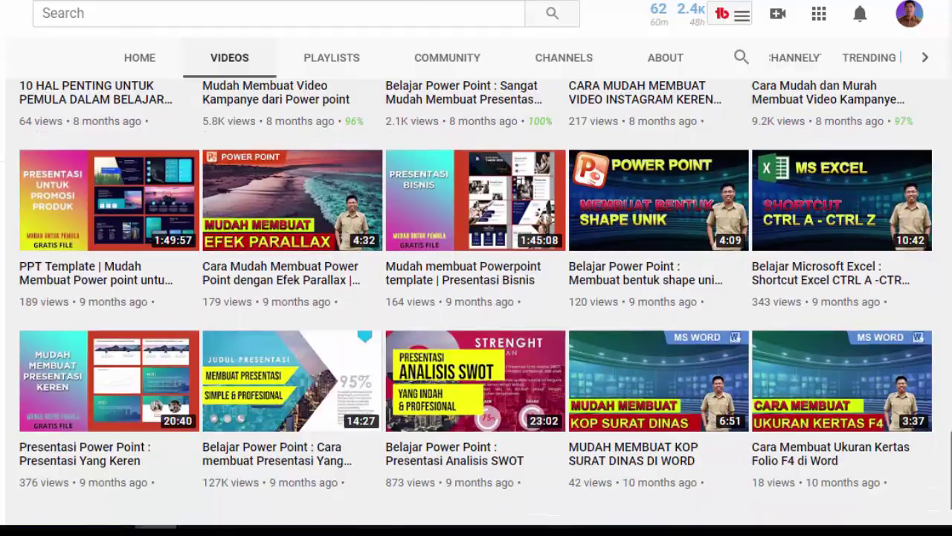
{"action": "scroll", "coordinate": [476, 303], "scroll_direction": "up", "scroll_amount": 3}
{"action": "scroll", "coordinate": [476, 302], "scroll_direction": "up", "scroll_amount": 6}
{"action": "scroll", "coordinate": [476, 302], "scroll_direction": "up", "scroll_amount": 8}
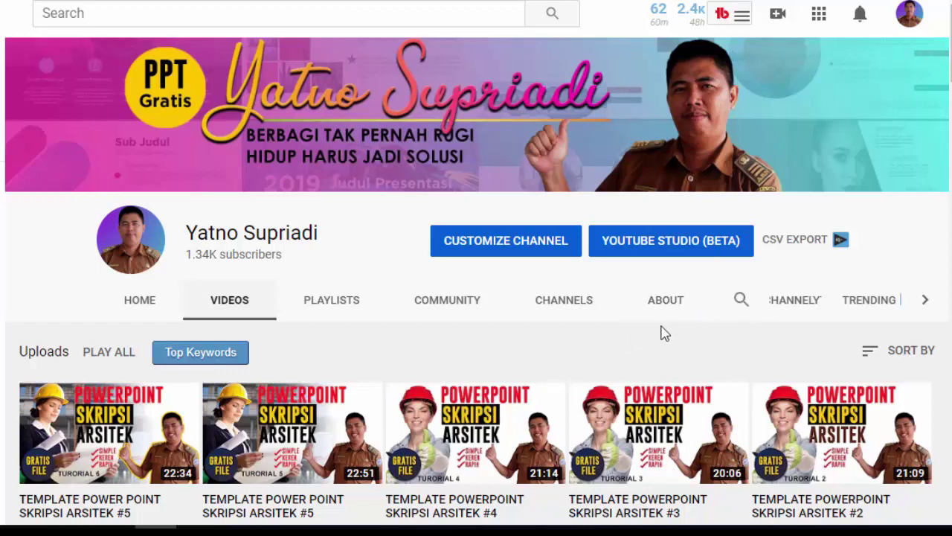
{"action": "scroll", "coordinate": [666, 329], "scroll_direction": "down", "scroll_amount": 1}
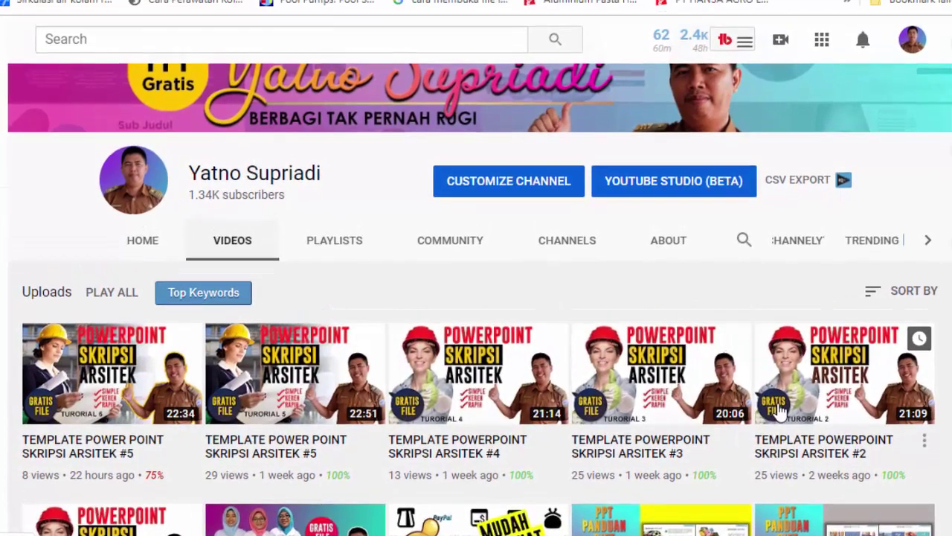
{"action": "scroll", "coordinate": [777, 412], "scroll_direction": "down", "scroll_amount": 1}
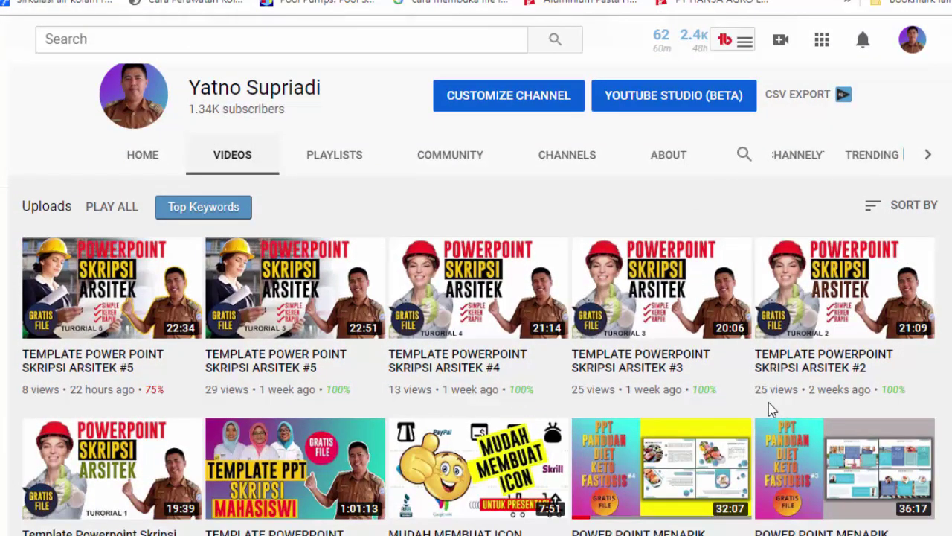
{"action": "scroll", "coordinate": [891, 314], "scroll_direction": "up", "scroll_amount": 1}
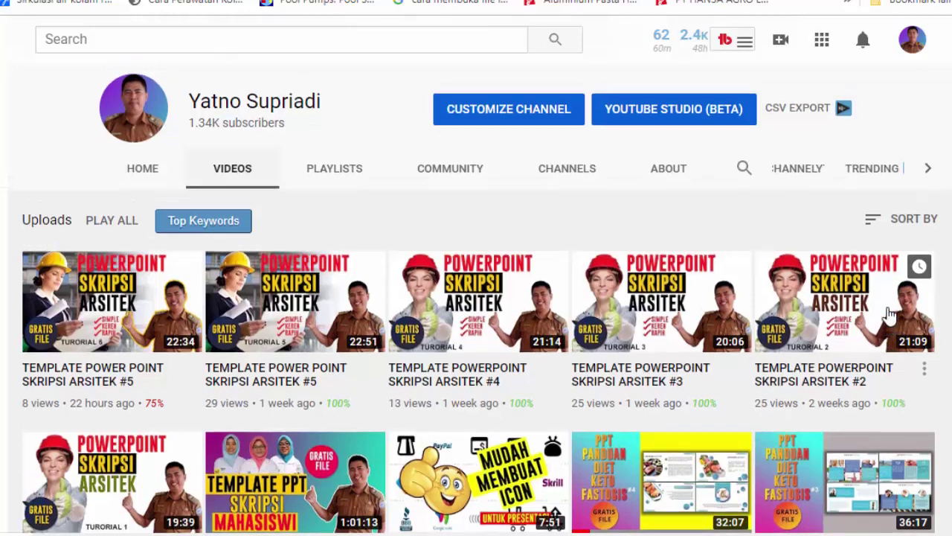
{"action": "scroll", "coordinate": [889, 314], "scroll_direction": "up", "scroll_amount": 2}
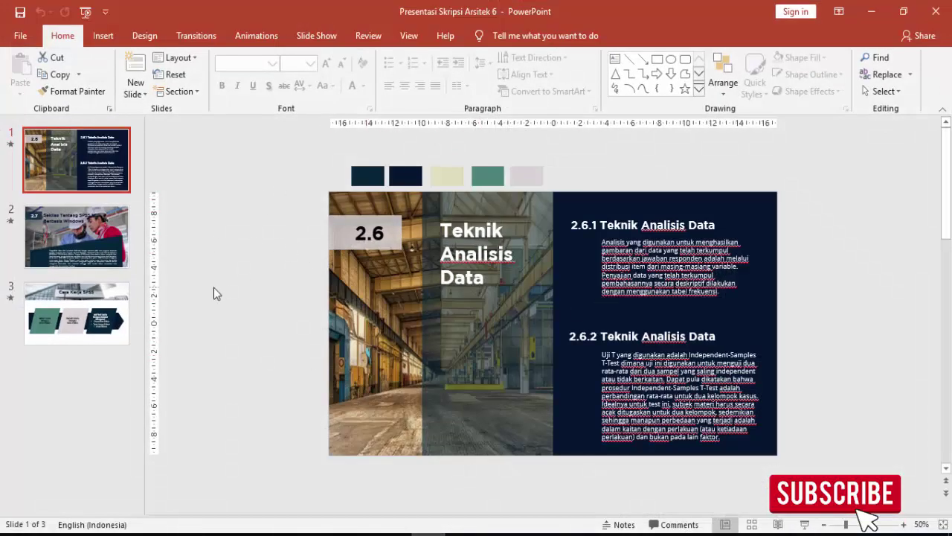
Copy the five navy-palette colour swatches above the first thesis slide, then go to File.
{"action": "left_click", "coordinate": [95, 240]}
{"action": "left_click", "coordinate": [105, 318]}
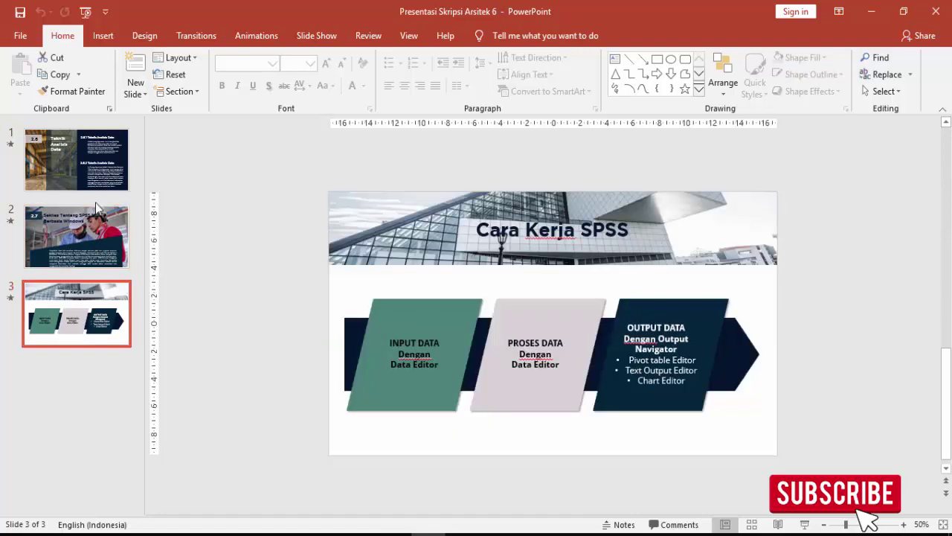
{"action": "left_click", "coordinate": [74, 160]}
{"action": "left_click_drag", "start_coordinate": [339, 159], "coordinate": [548, 188]}
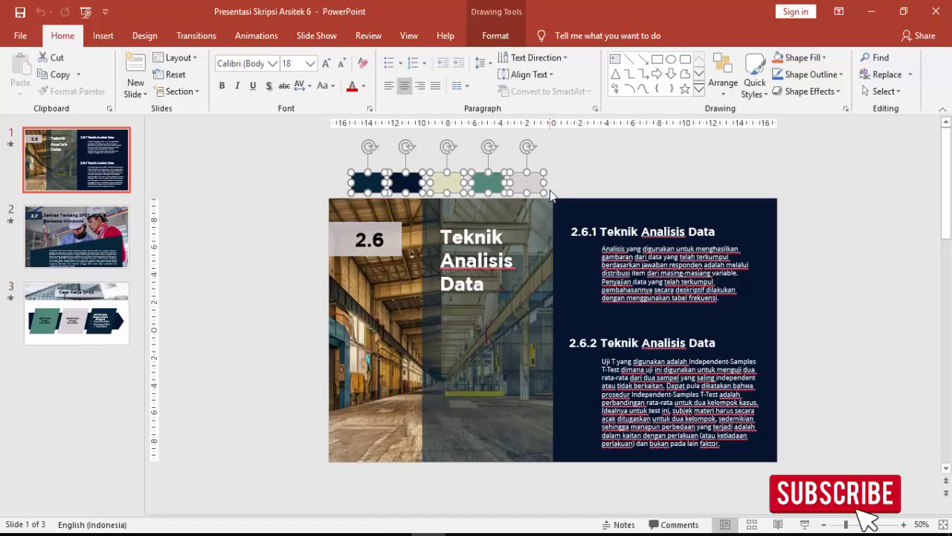
{"action": "key", "text": "ctrl+c"}
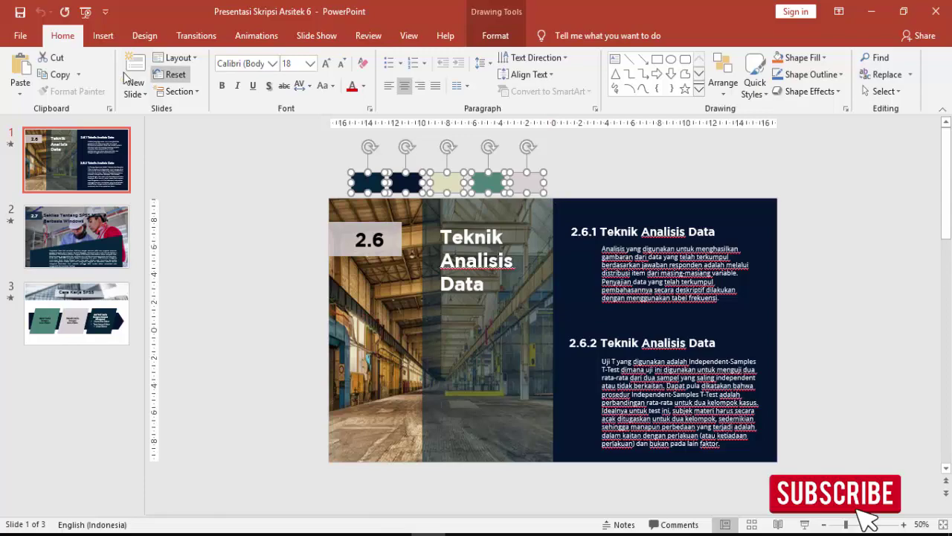
{"action": "left_click", "coordinate": [18, 36]}
Create a blank presentation and delete its title and subtitle placeholders.
{"action": "left_click", "coordinate": [45, 111]}
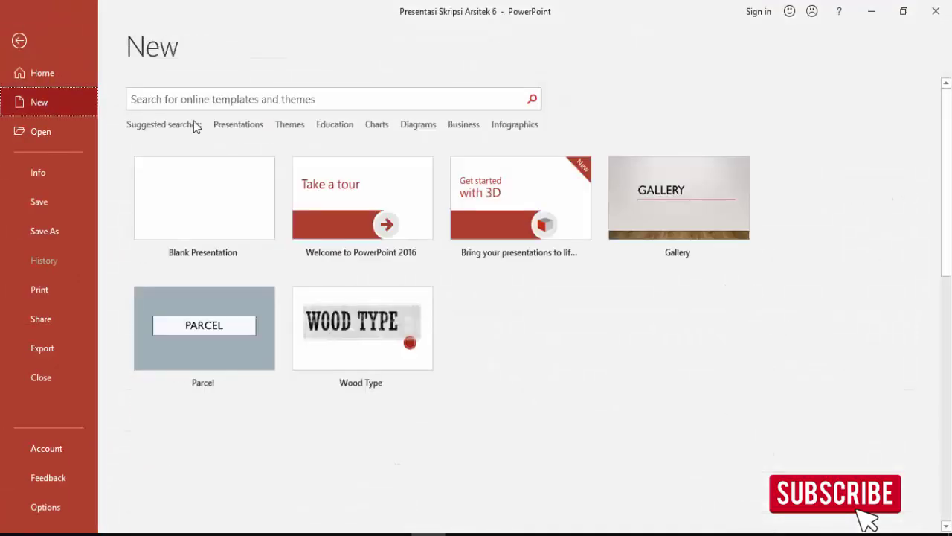
{"action": "left_click", "coordinate": [230, 192]}
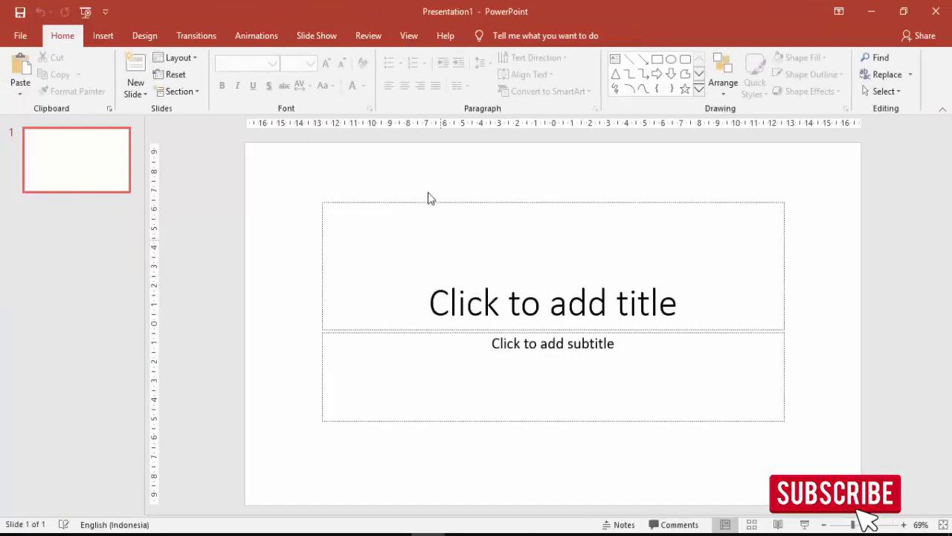
{"action": "left_click", "coordinate": [424, 203]}
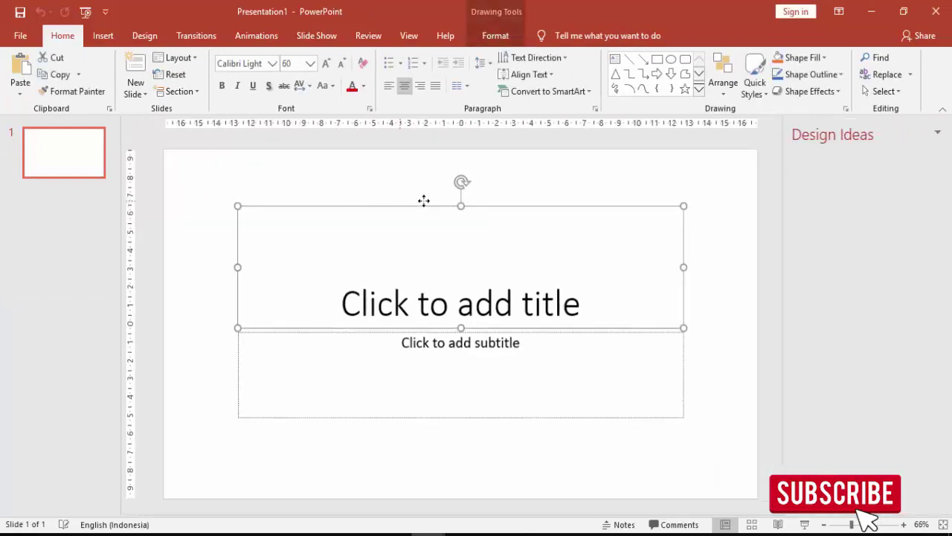
{"action": "key", "text": "Delete"}
{"action": "left_click", "coordinate": [458, 328]}
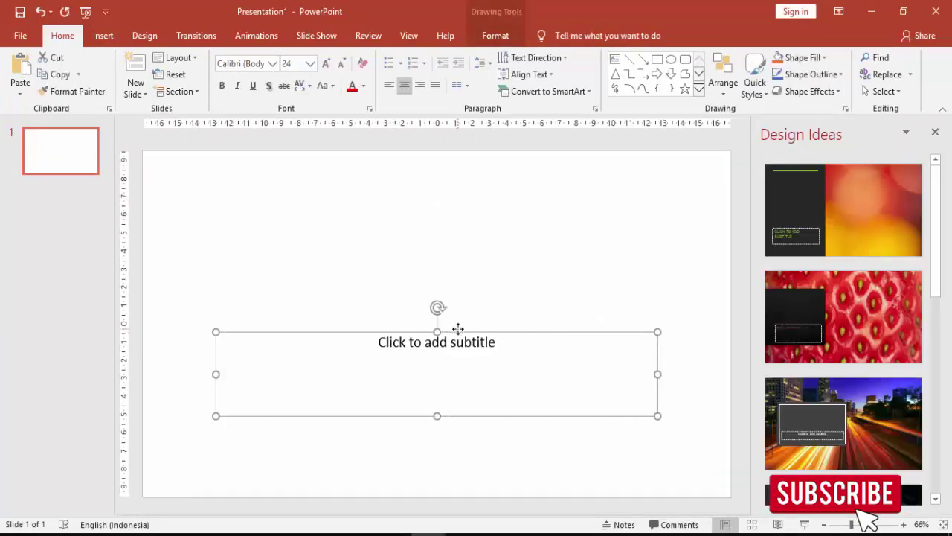
{"action": "key", "text": "Delete"}
Paste the five colour swatches above the slide and close the Design Ideas pane.
{"action": "key", "text": "ctrl+v"}
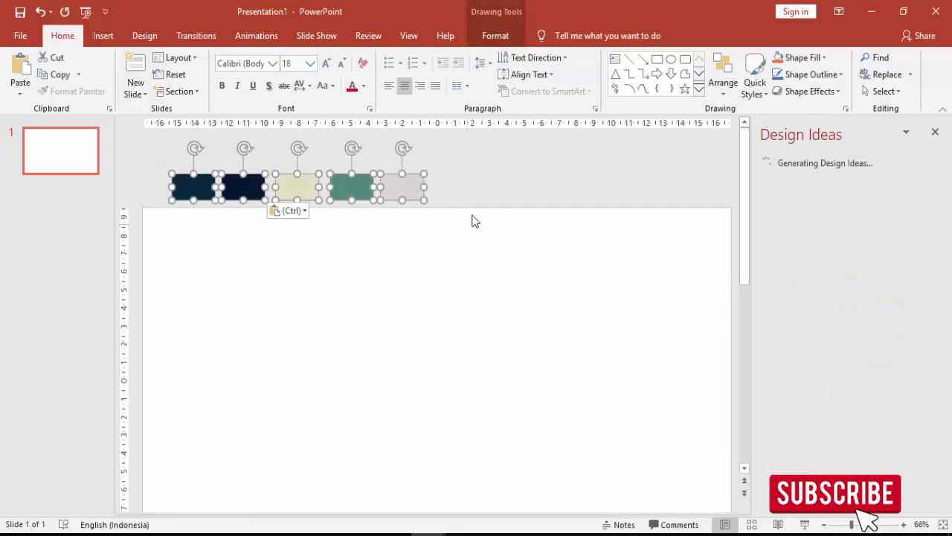
{"action": "left_click", "coordinate": [503, 203]}
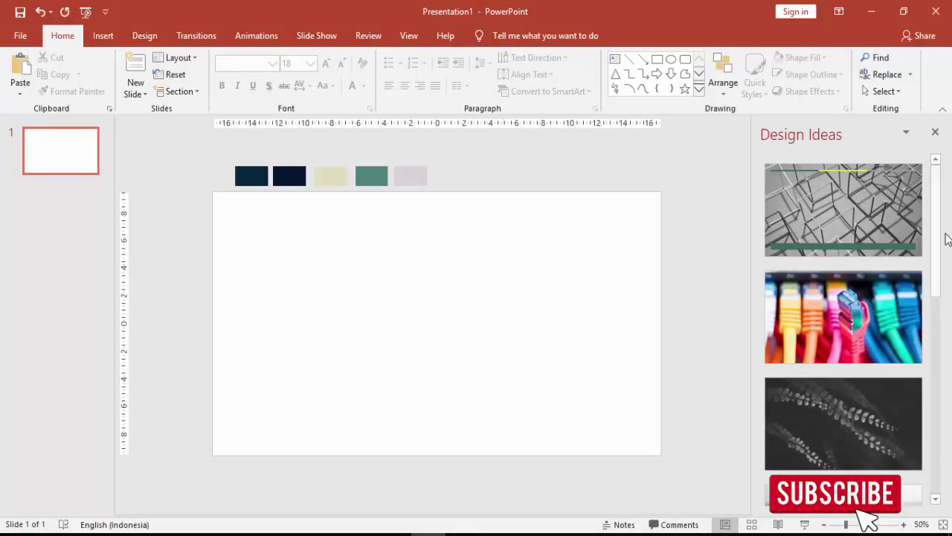
{"action": "left_click", "coordinate": [935, 133]}
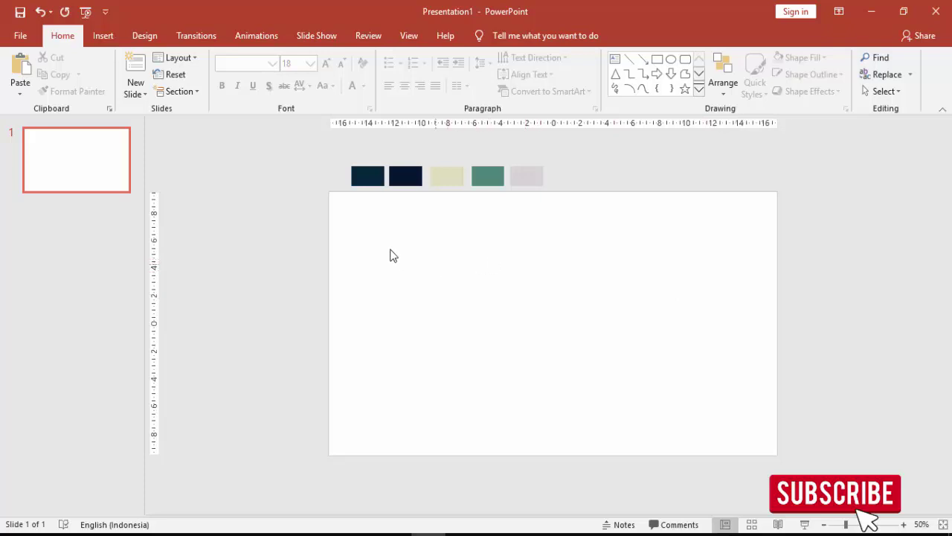
Draw a rectangle from mid-slide down to the slide's bottom-right corner.
{"action": "left_click", "coordinate": [103, 35]}
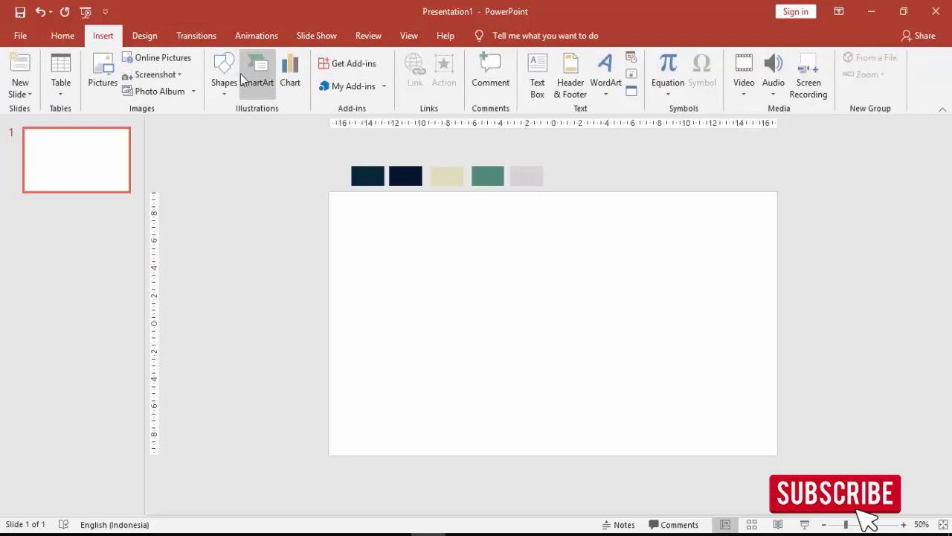
{"action": "left_click", "coordinate": [224, 74]}
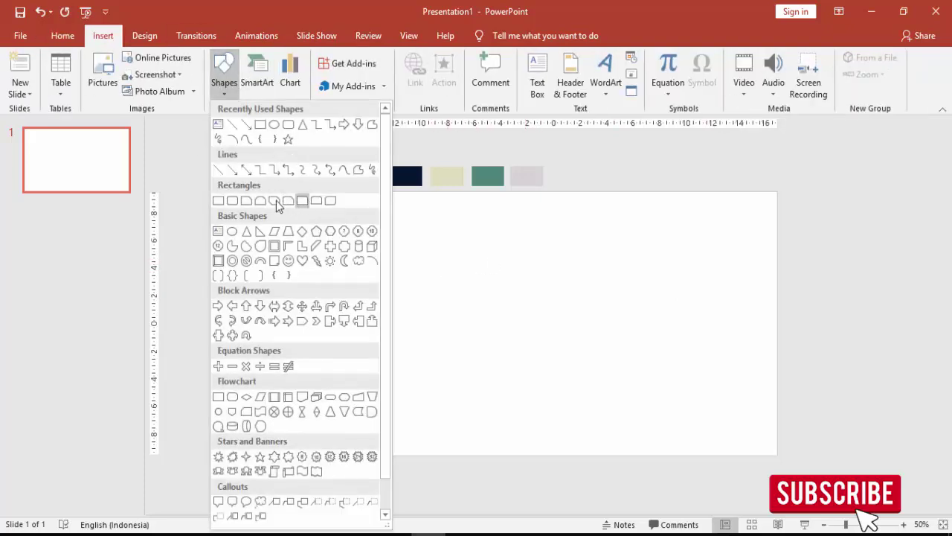
{"action": "left_click", "coordinate": [218, 201]}
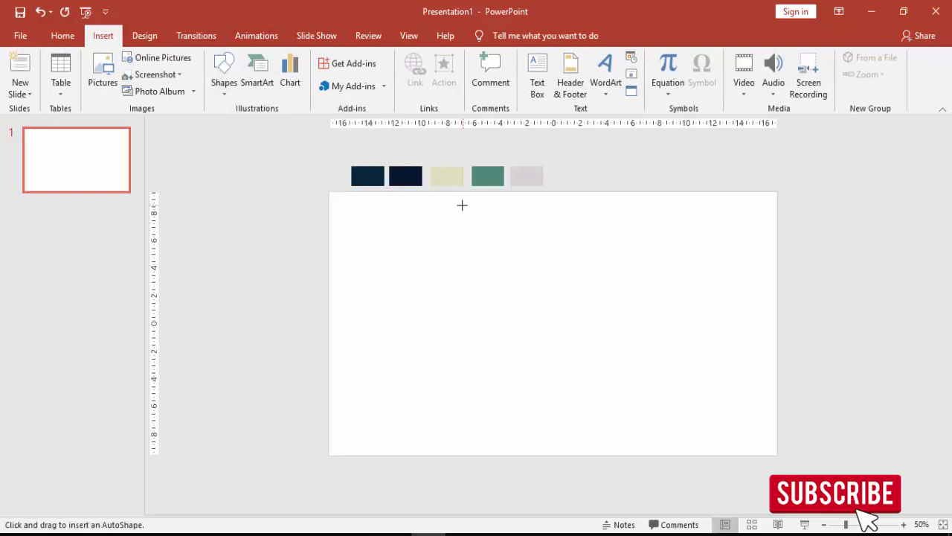
{"action": "left_click_drag", "start_coordinate": [491, 191], "coordinate": [776, 450]}
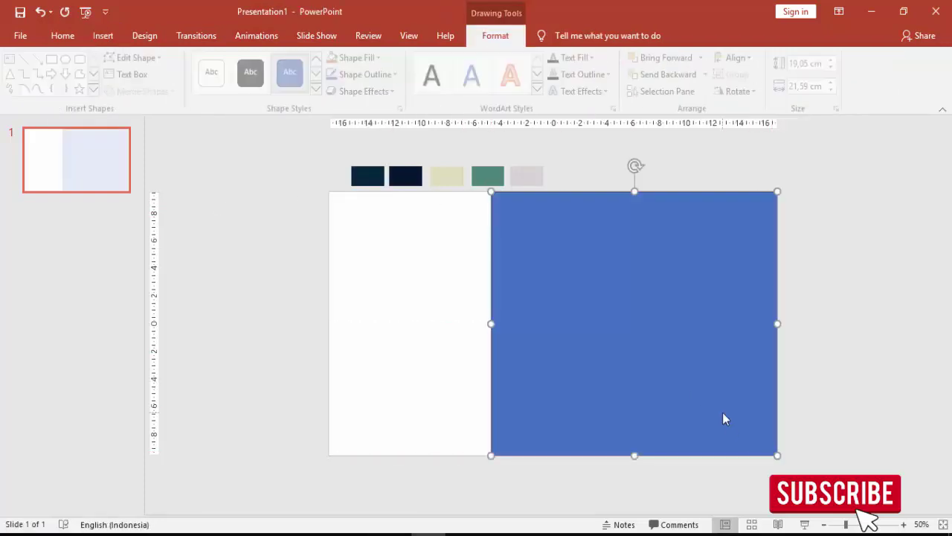
Set the rectangle's line to No line in Format Shape.
{"action": "right_click", "coordinate": [650, 347]}
{"action": "left_click", "coordinate": [672, 315]}
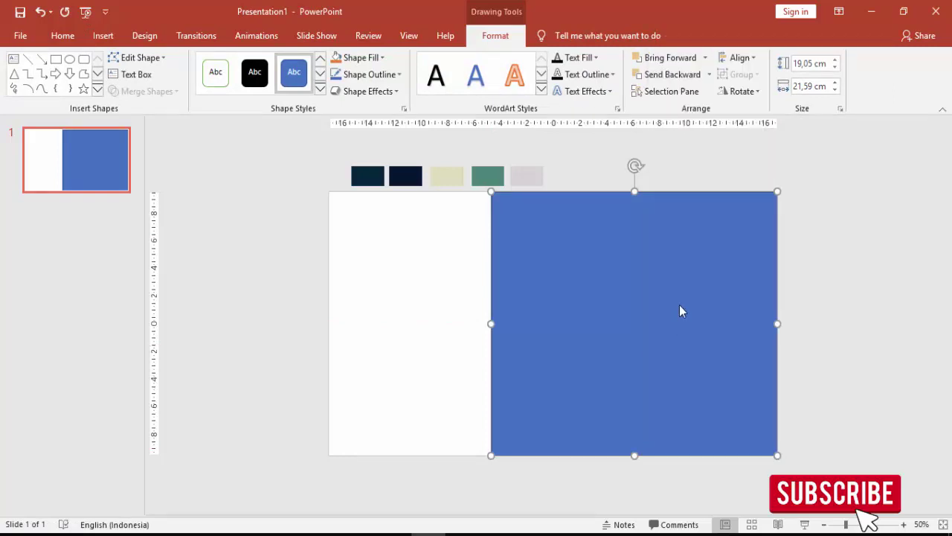
{"action": "left_click", "coordinate": [773, 233]}
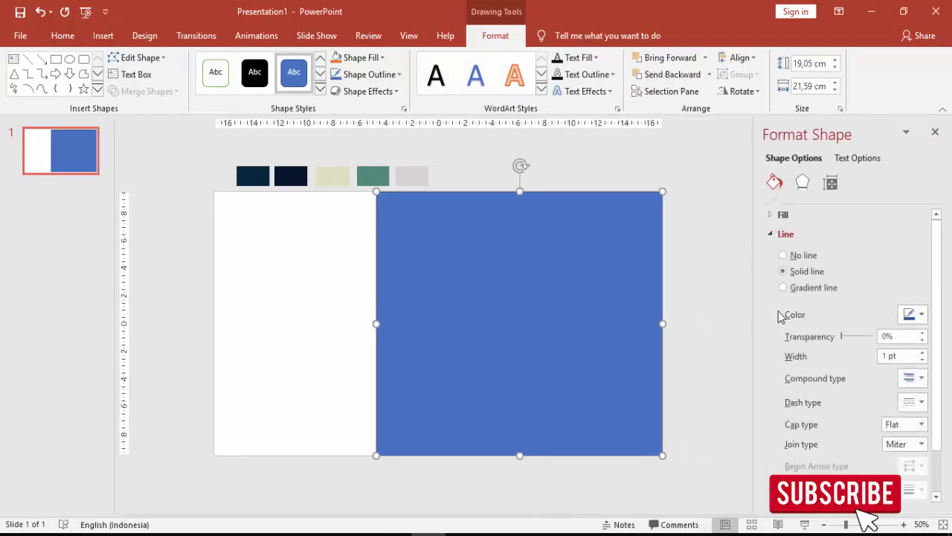
{"action": "left_click", "coordinate": [783, 255]}
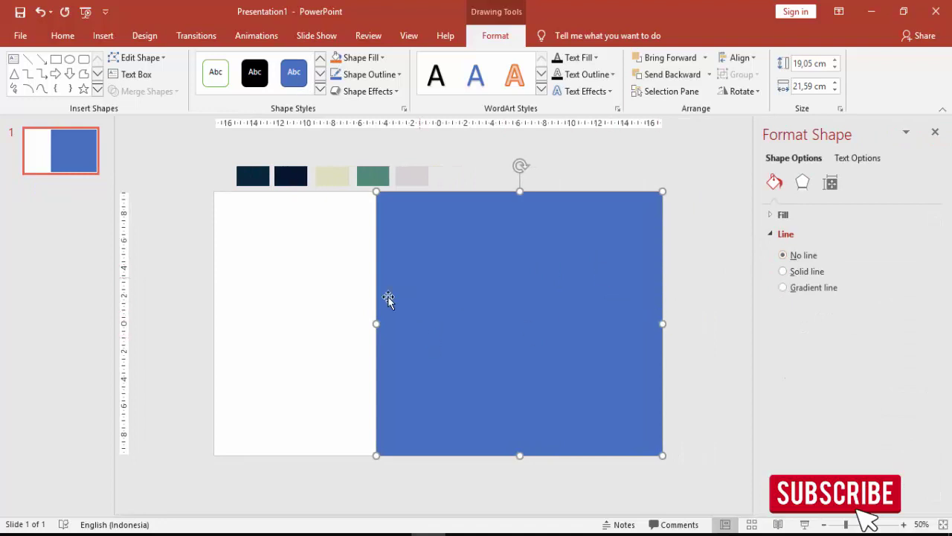
{"action": "left_click", "coordinate": [296, 274]}
{"action": "left_click", "coordinate": [523, 301]}
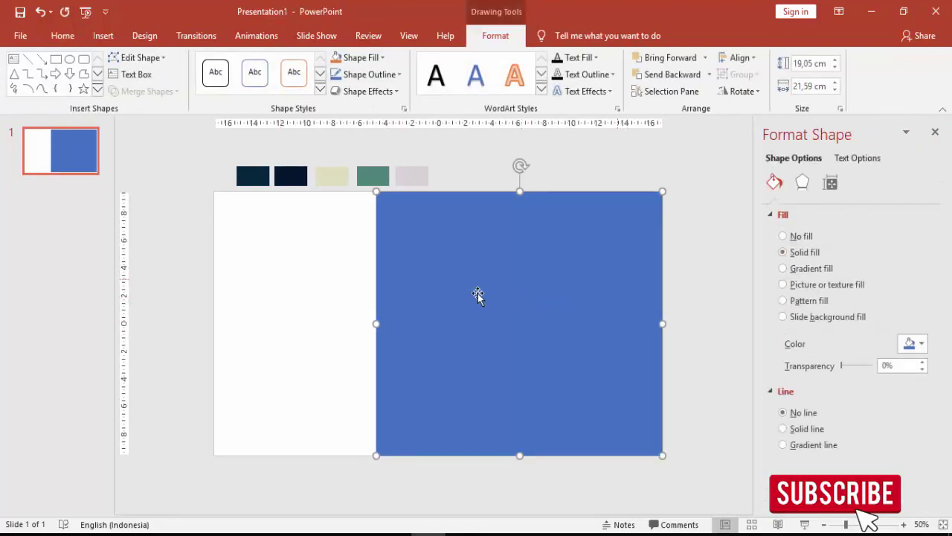
{"action": "left_click", "coordinate": [297, 270]}
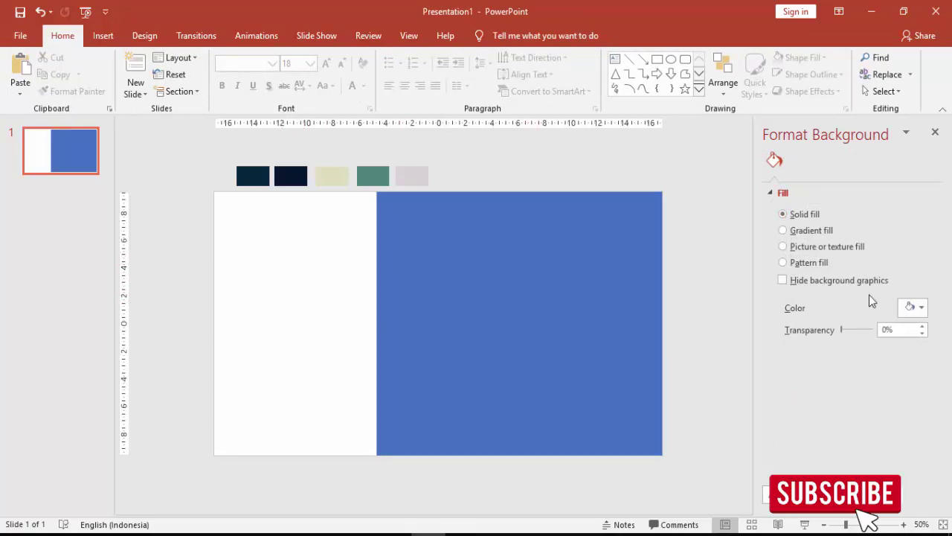
Colour the slide background dark navy by eyedropping the navy swatch.
{"action": "left_click", "coordinate": [912, 307]}
{"action": "left_click", "coordinate": [867, 465]}
{"action": "left_click", "coordinate": [294, 176]}
Switch the rectangle to a picture fill and start inserting a picture from a file.
{"action": "left_click", "coordinate": [459, 251]}
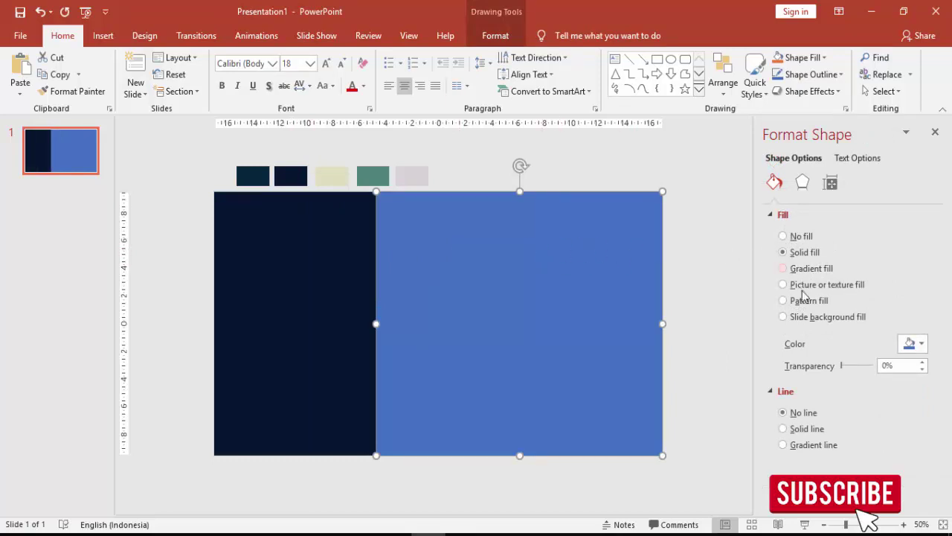
{"action": "left_click", "coordinate": [801, 286]}
{"action": "left_click", "coordinate": [805, 360]}
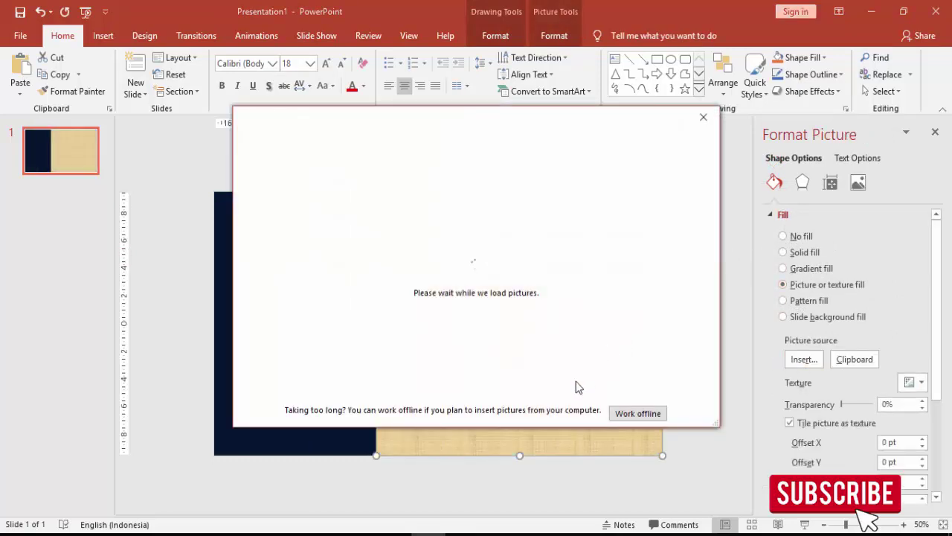
{"action": "key", "text": "Escape"}
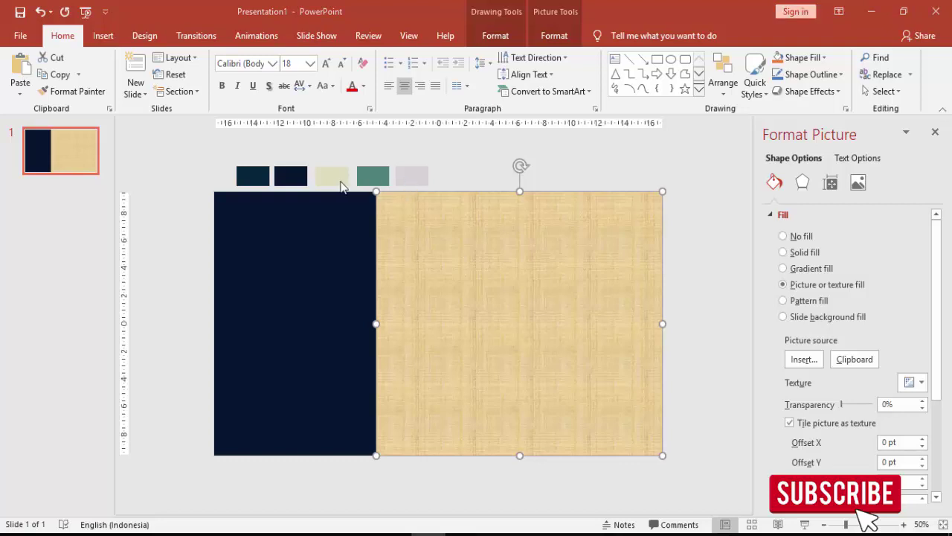
{"action": "scroll", "coordinate": [134, 216], "scroll_direction": "down", "scroll_amount": 5}
{"action": "scroll", "coordinate": [128, 253], "scroll_direction": "down", "scroll_amount": 4}
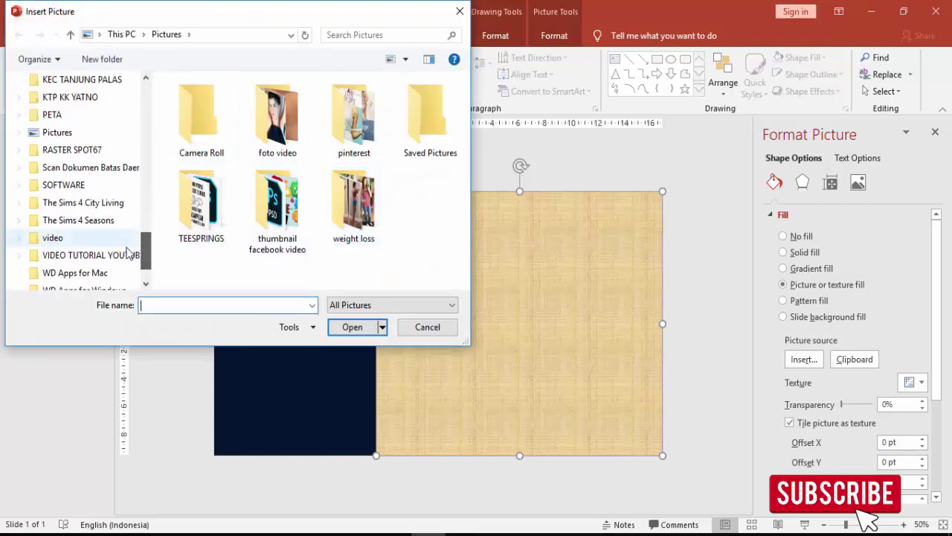
Fill the rectangle with pexels-photo-1769409 from the IMAGE > CITY > architecture folder.
{"action": "left_click", "coordinate": [130, 255]}
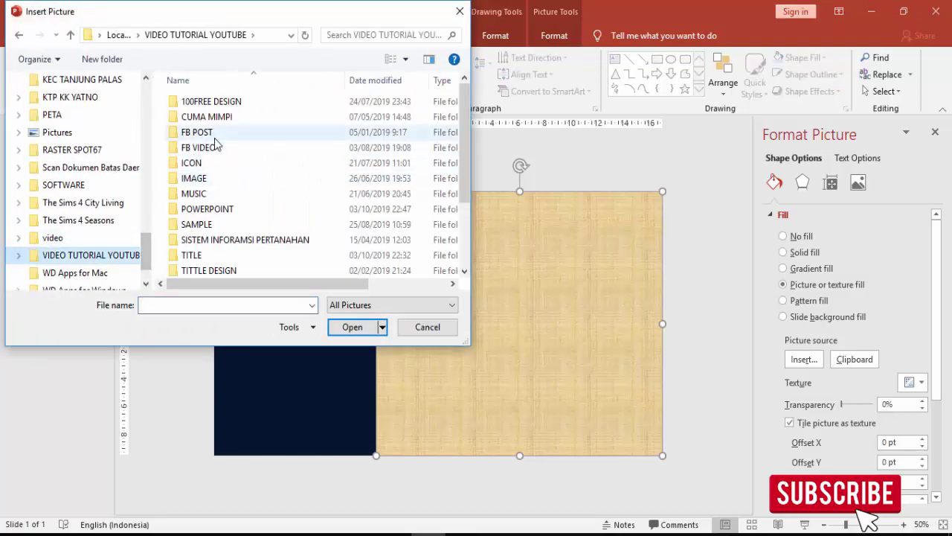
{"action": "double_click", "coordinate": [199, 182]}
{"action": "double_click", "coordinate": [195, 101]}
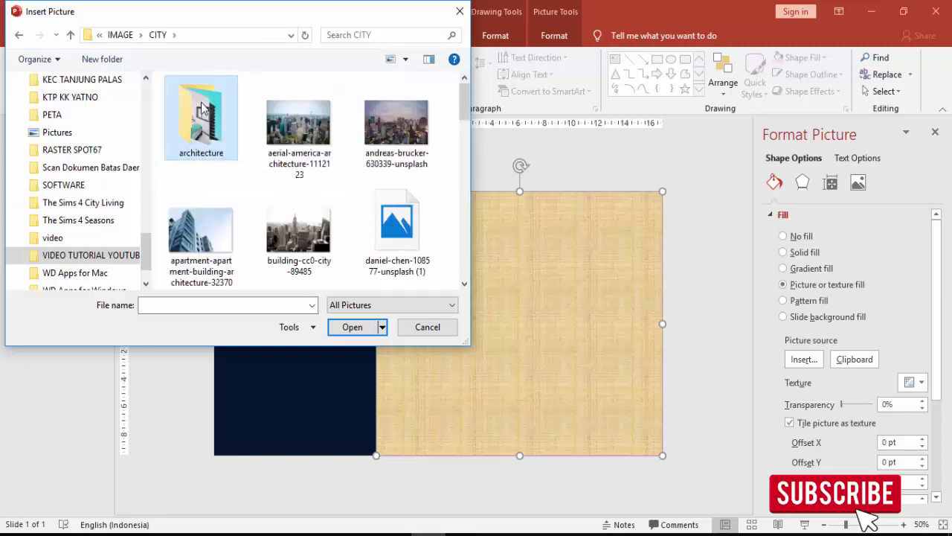
{"action": "double_click", "coordinate": [201, 108]}
{"action": "scroll", "coordinate": [399, 148], "scroll_direction": "down", "scroll_amount": 5}
{"action": "scroll", "coordinate": [398, 149], "scroll_direction": "down", "scroll_amount": 3}
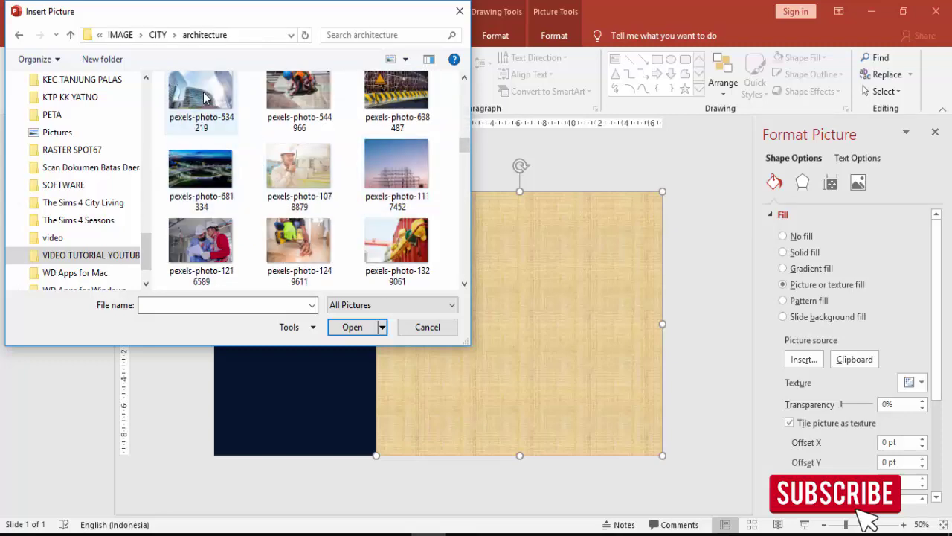
{"action": "scroll", "coordinate": [206, 97], "scroll_direction": "down", "scroll_amount": 3}
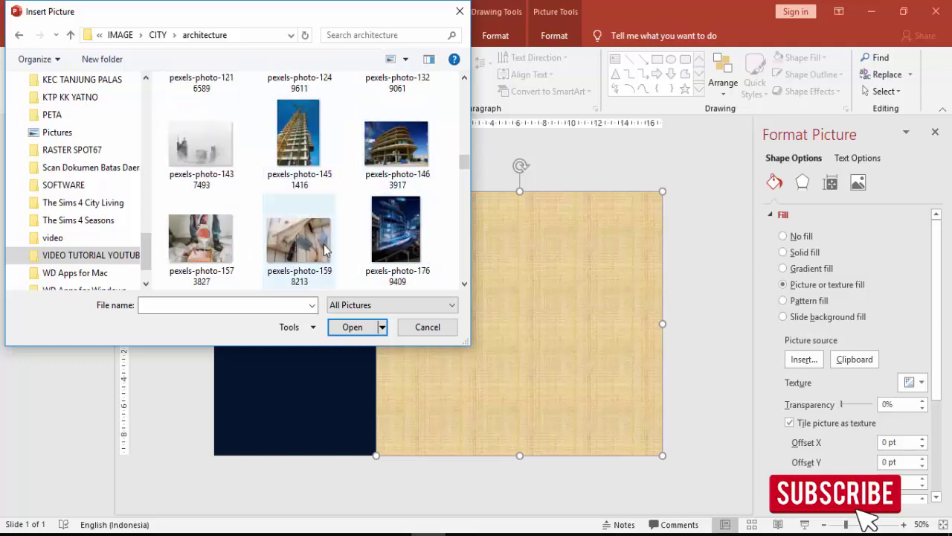
{"action": "left_click", "coordinate": [398, 141]}
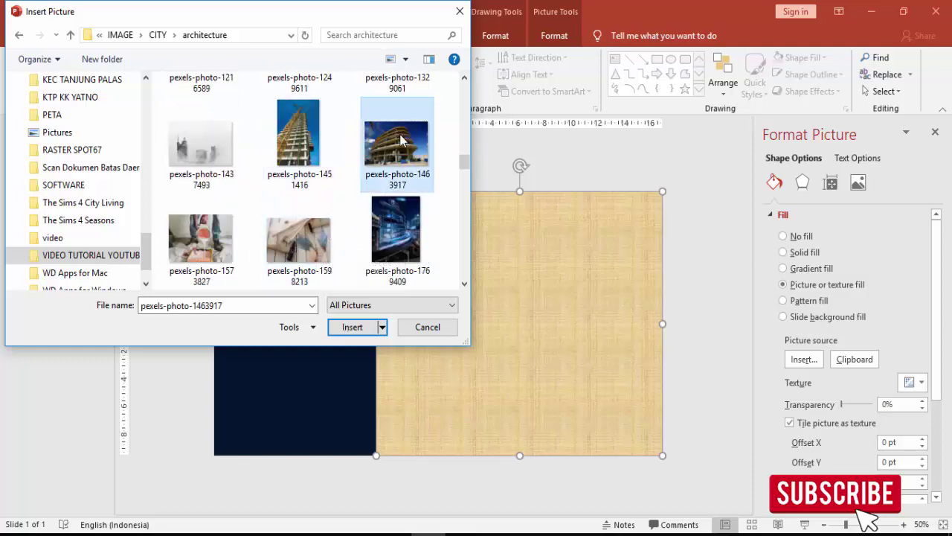
{"action": "left_click", "coordinate": [408, 254]}
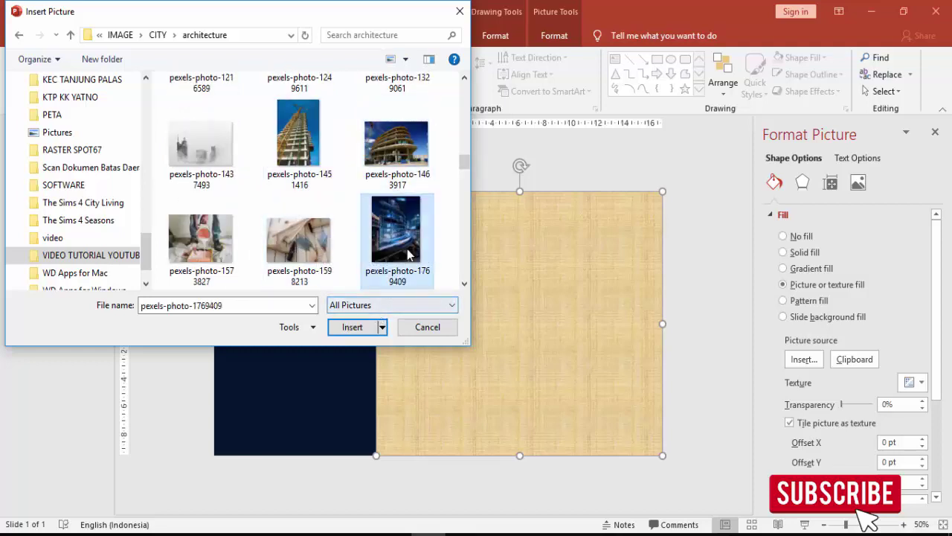
{"action": "left_click", "coordinate": [347, 327]}
{"action": "left_click", "coordinate": [691, 249]}
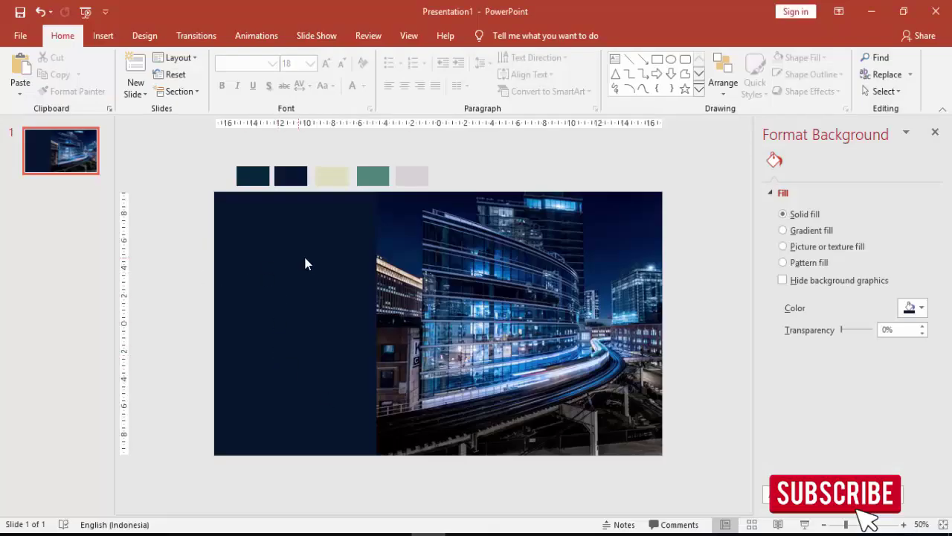
Draw a text box on the navy left panel and type the METODE PENELITIAN title.
{"action": "left_click", "coordinate": [103, 36]}
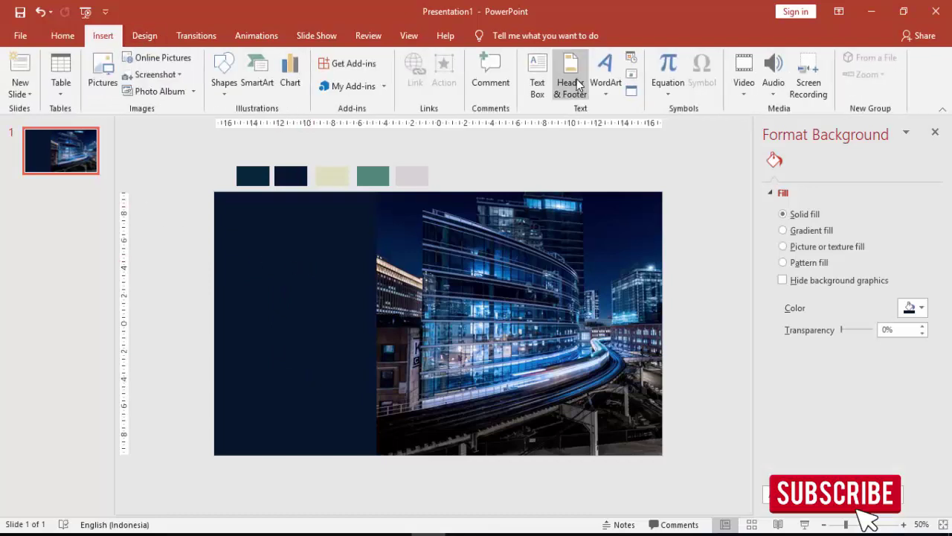
{"action": "left_click", "coordinate": [537, 79]}
{"action": "left_click_drag", "start_coordinate": [191, 271], "coordinate": [367, 331]}
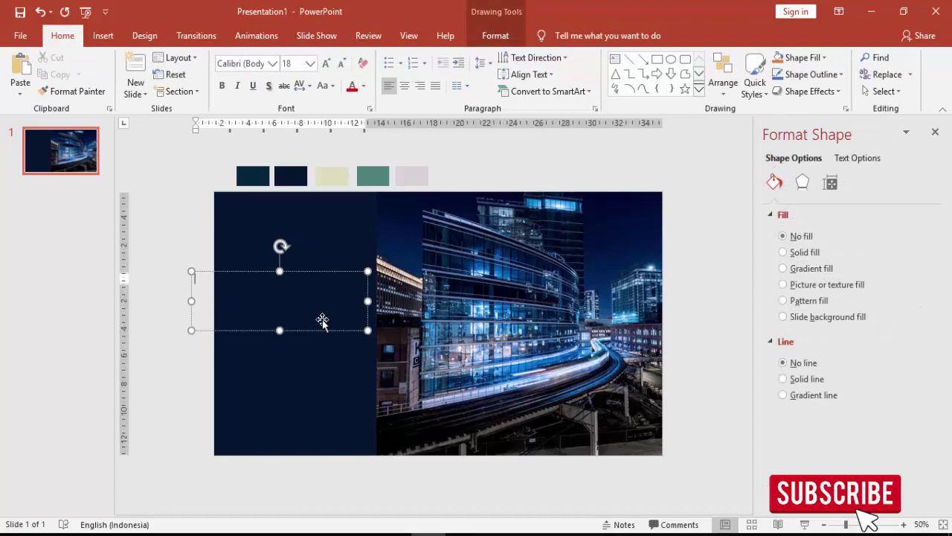
{"action": "type", "text": "METO"}
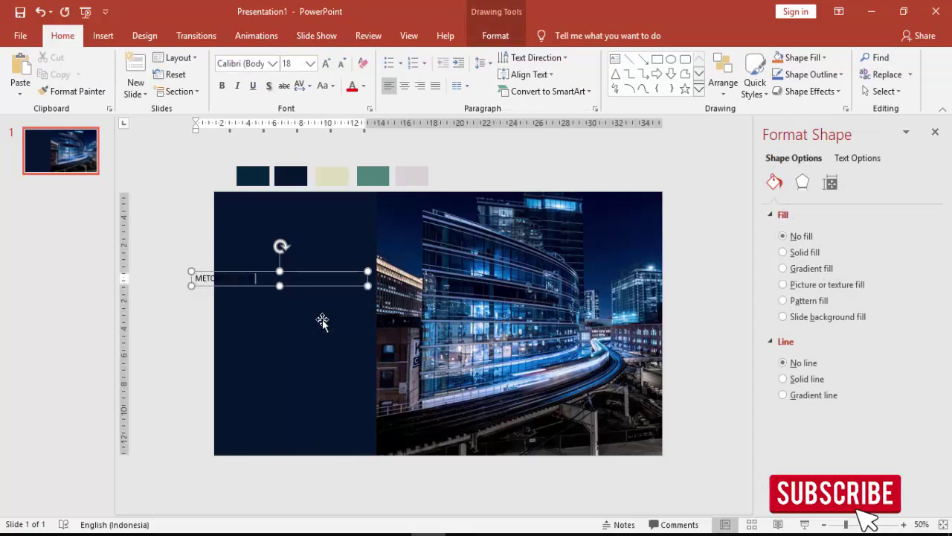
Make the title white Gotham Bold at 40 pt and nudge it right.
{"action": "left_click", "coordinate": [327, 271]}
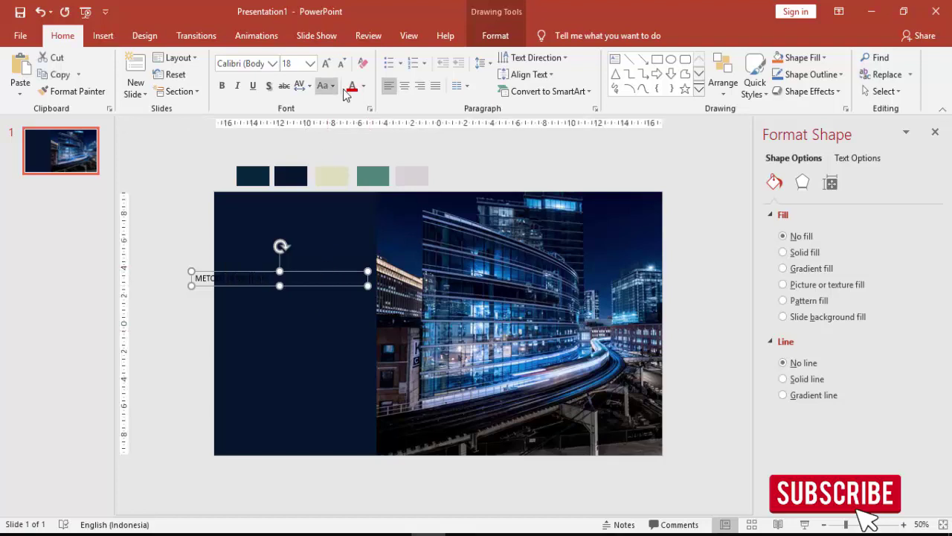
{"action": "left_click", "coordinate": [364, 86]}
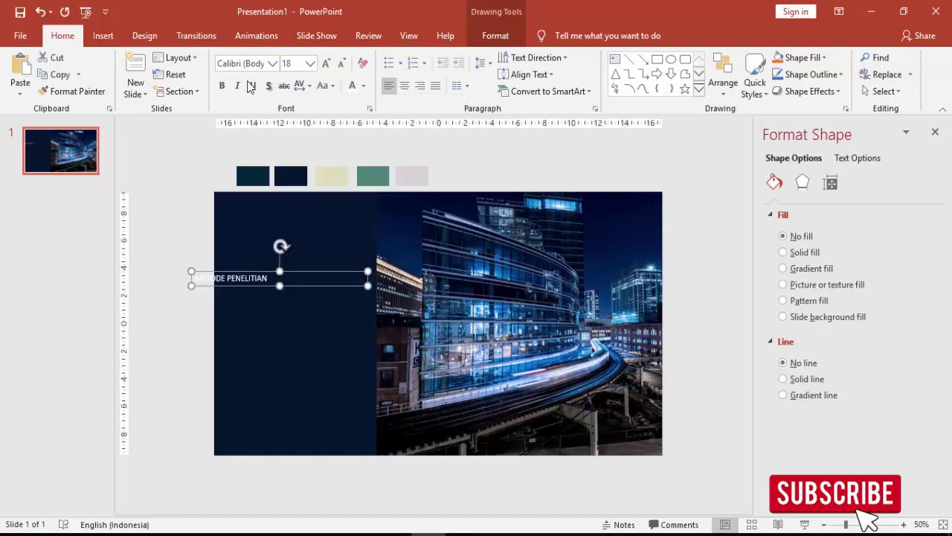
{"action": "left_click", "coordinate": [259, 65]}
{"action": "type", "text": "Gotham Bol"}
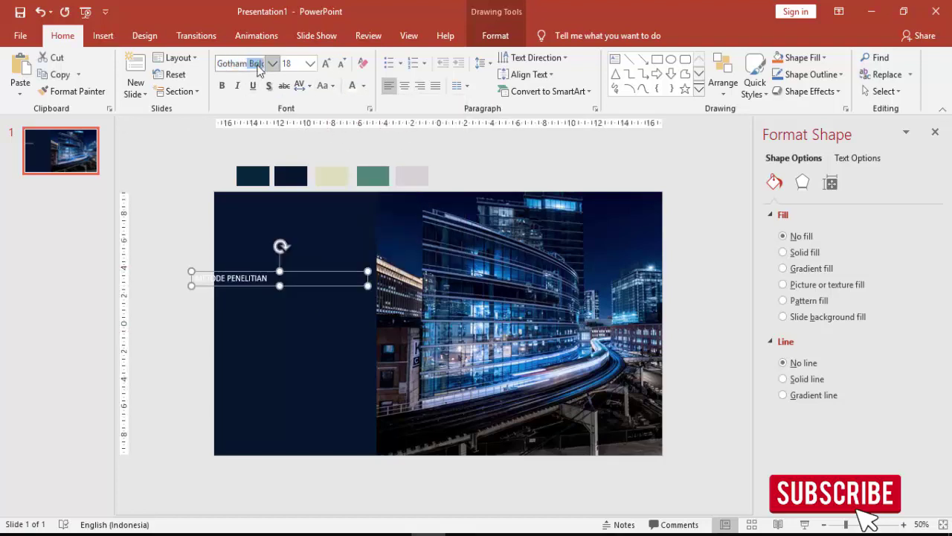
{"action": "key", "text": "Return"}
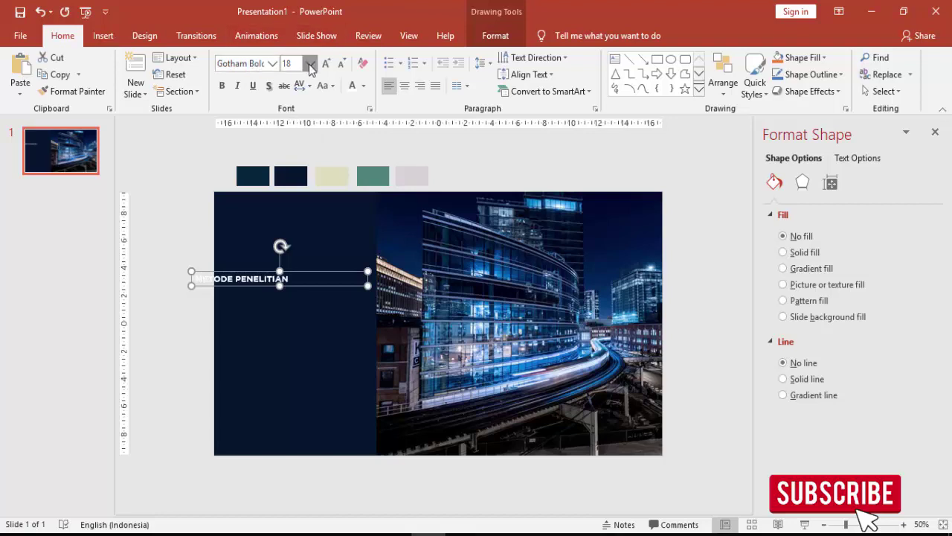
{"action": "left_click", "coordinate": [310, 63]}
{"action": "left_click", "coordinate": [290, 277]}
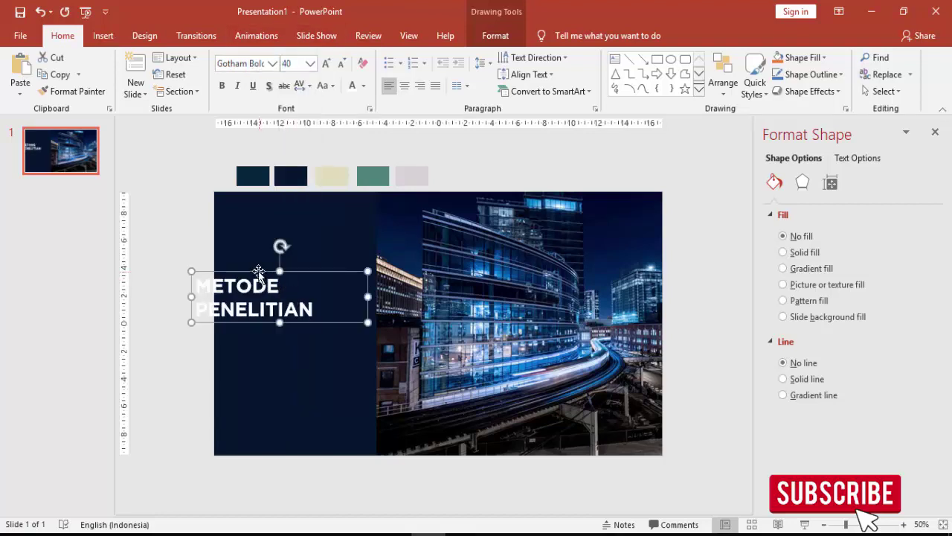
{"action": "left_click_drag", "start_coordinate": [259, 273], "coordinate": [294, 273]}
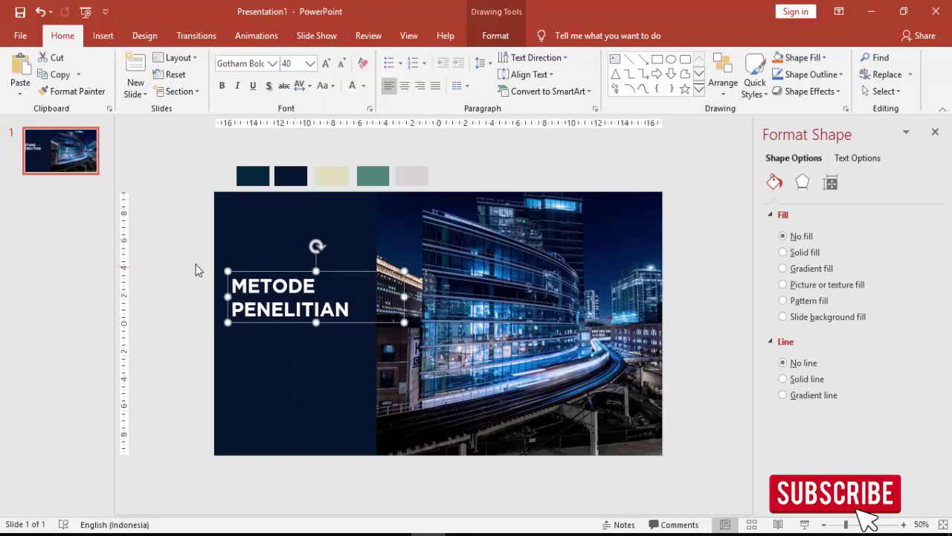
{"action": "left_click", "coordinate": [179, 241]}
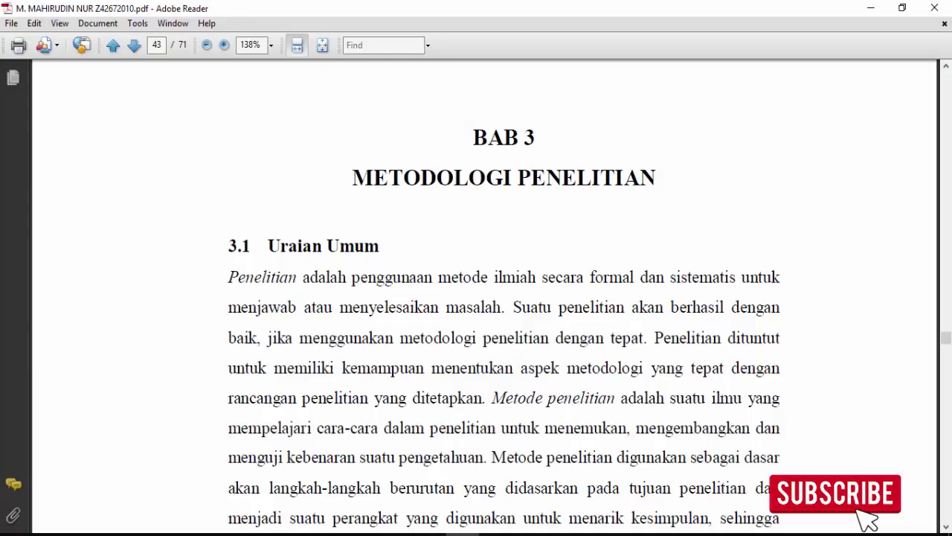
Scroll the thesis PDF to the 3.1 Uraian Umum section, then return to PowerPoint.
{"action": "scroll", "coordinate": [387, 301], "scroll_direction": "down", "scroll_amount": 2}
{"action": "scroll", "coordinate": [357, 275], "scroll_direction": "down", "scroll_amount": 1}
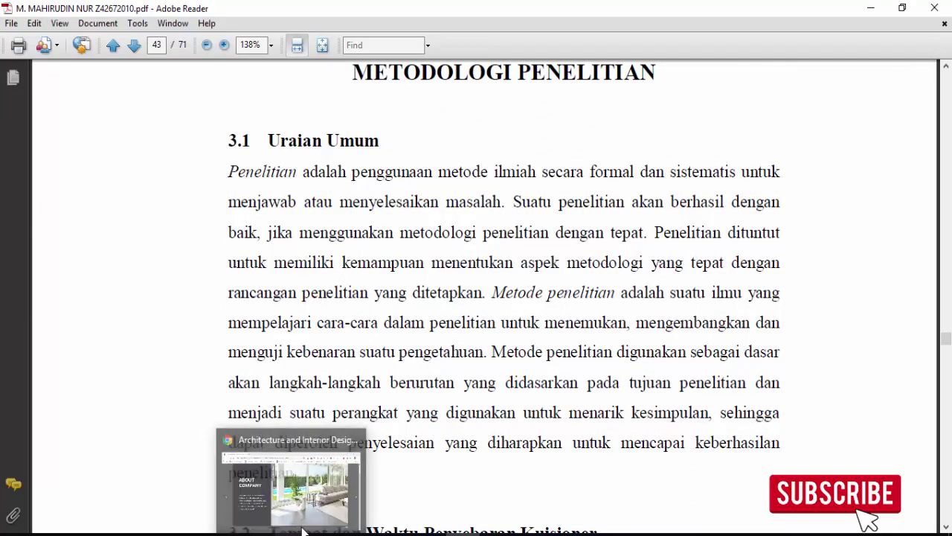
{"action": "left_click", "coordinate": [439, 495]}
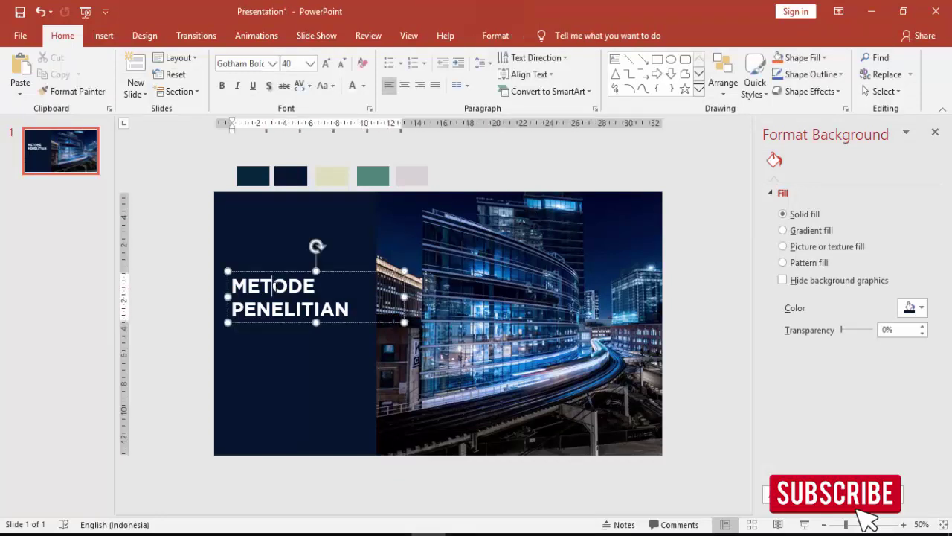
Raise the title, draw a tall text box beneath it, and select the 3.1 Uraian Umum paragraph.
{"action": "mouse_move", "coordinate": [275, 271]}
{"action": "left_mouse_down"}
{"action": "mouse_move", "coordinate": [279, 231]}
{"action": "mouse_move", "coordinate": [271, 225]}
{"action": "left_mouse_up"}
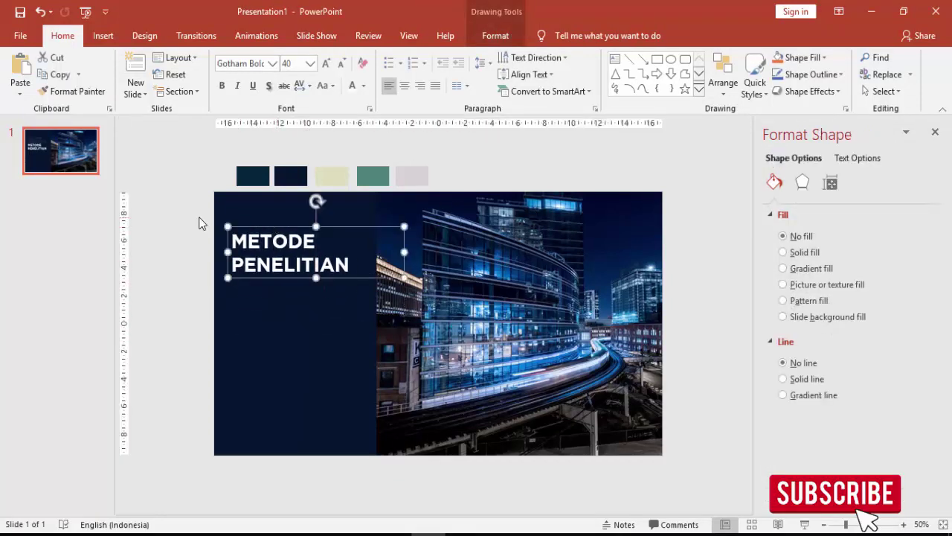
{"action": "left_click", "coordinate": [245, 196]}
{"action": "left_click", "coordinate": [99, 37]}
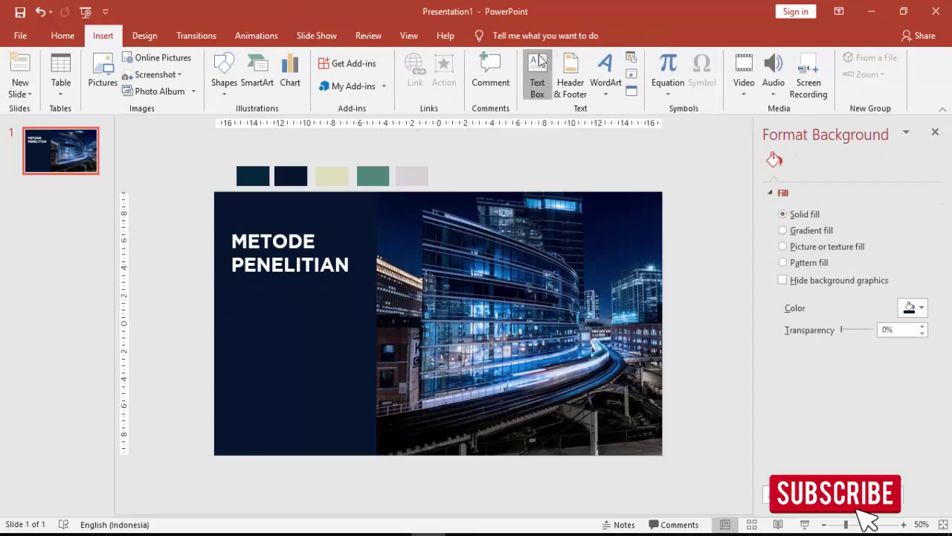
{"action": "left_click", "coordinate": [537, 78]}
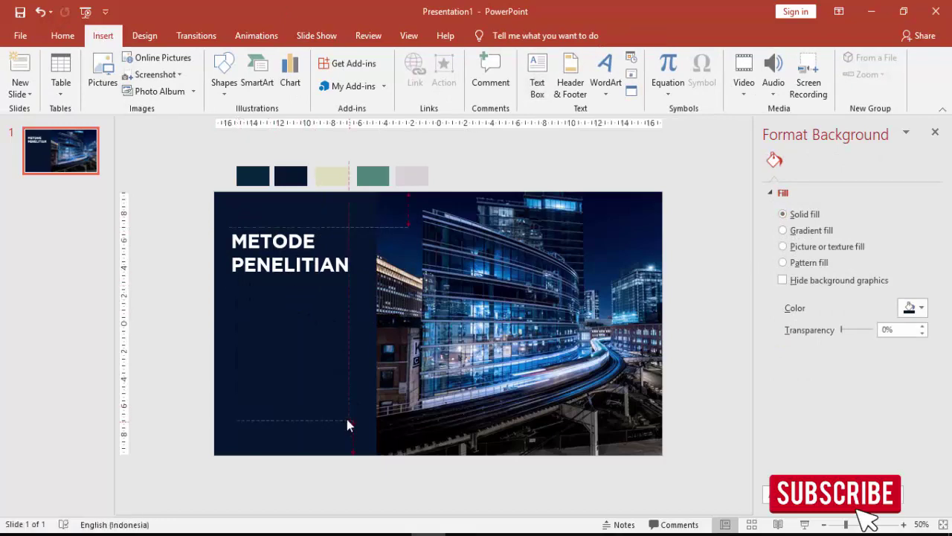
{"action": "left_click_drag", "start_coordinate": [237, 277], "coordinate": [347, 418]}
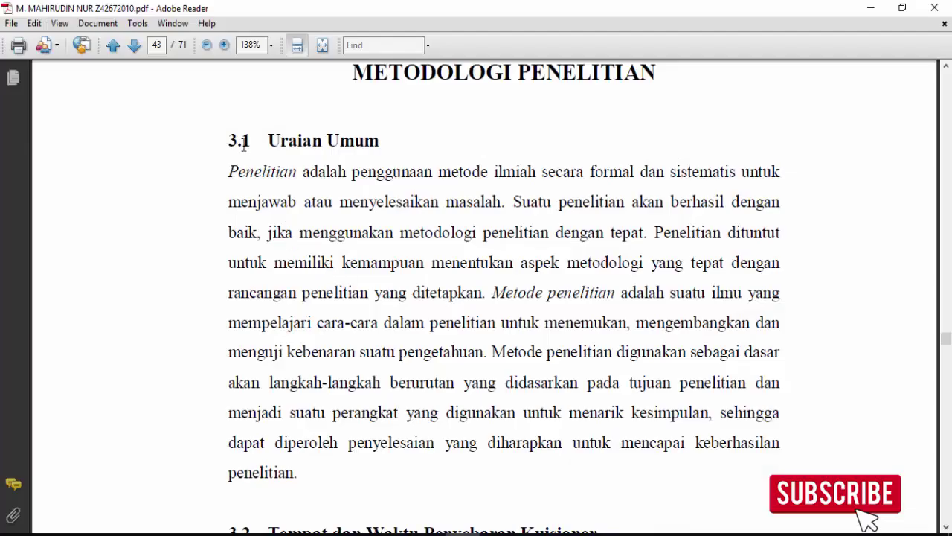
{"action": "left_click_drag", "start_coordinate": [228, 141], "coordinate": [306, 465]}
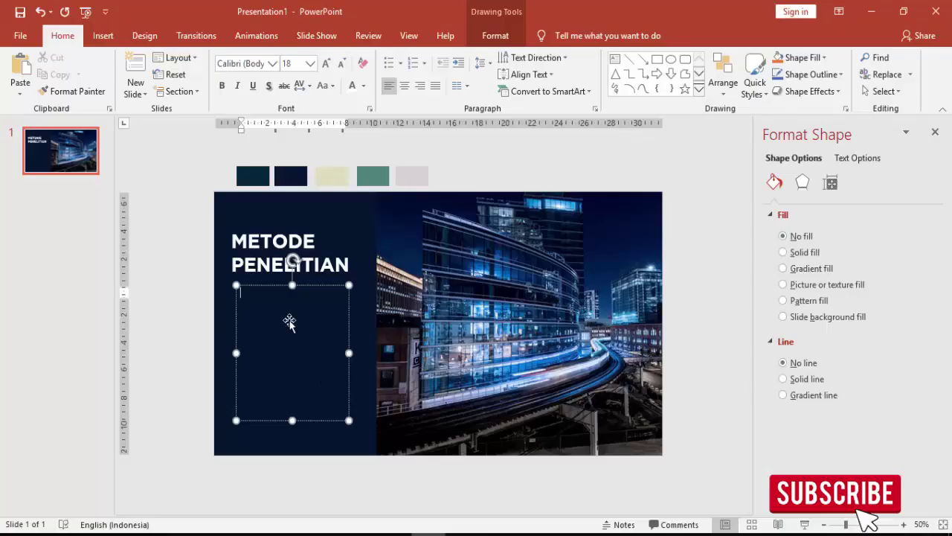
Paste the 3.1 Uraian Umum paragraph into the text box as unformatted text.
{"action": "key", "text": "ctrl+alt+v"}
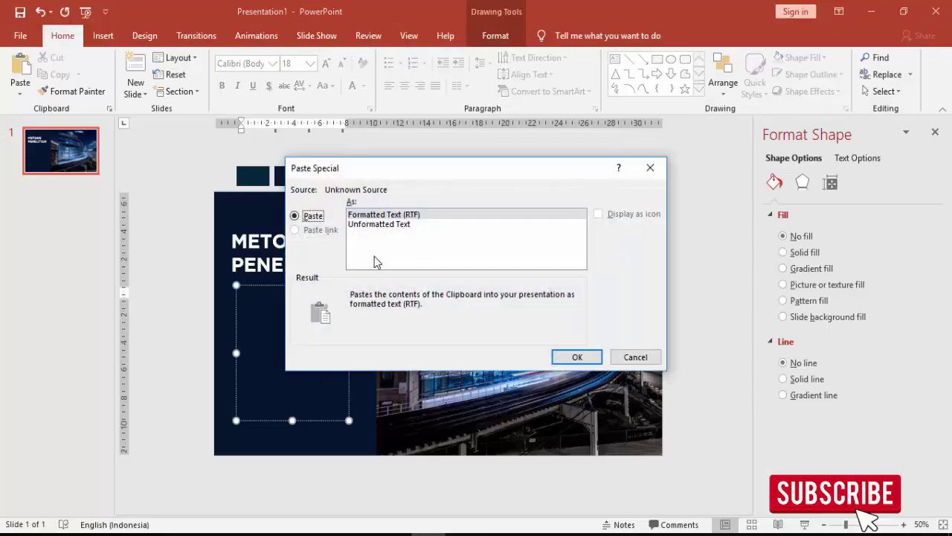
{"action": "left_click", "coordinate": [353, 219]}
{"action": "key", "text": "Return"}
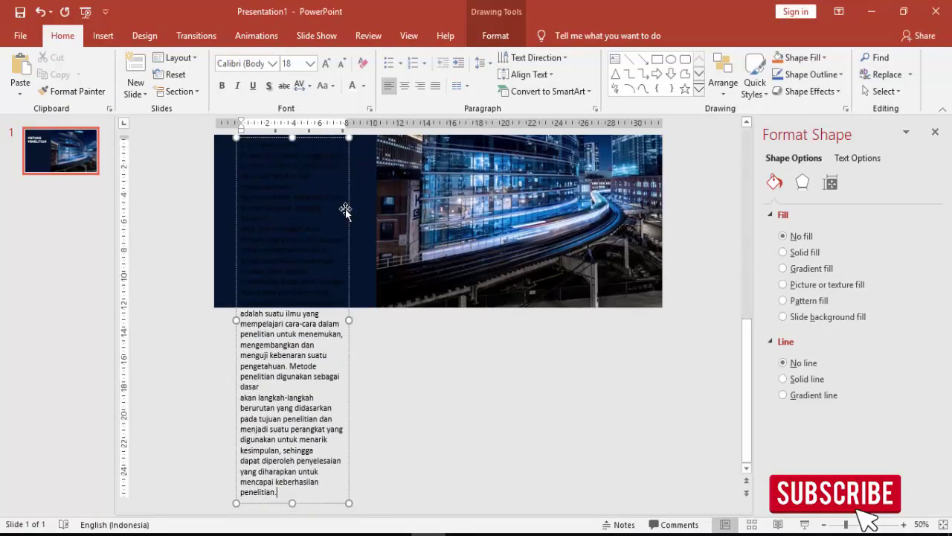
Set the body text to 12 pt Open Sans and resize its text box.
{"action": "left_click", "coordinate": [345, 211]}
{"action": "left_click", "coordinate": [311, 64]}
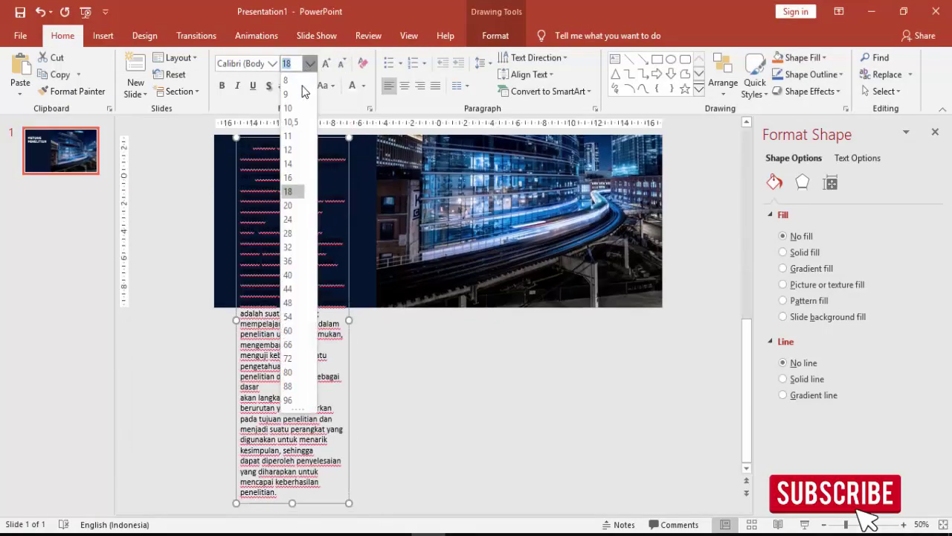
{"action": "left_click", "coordinate": [288, 153]}
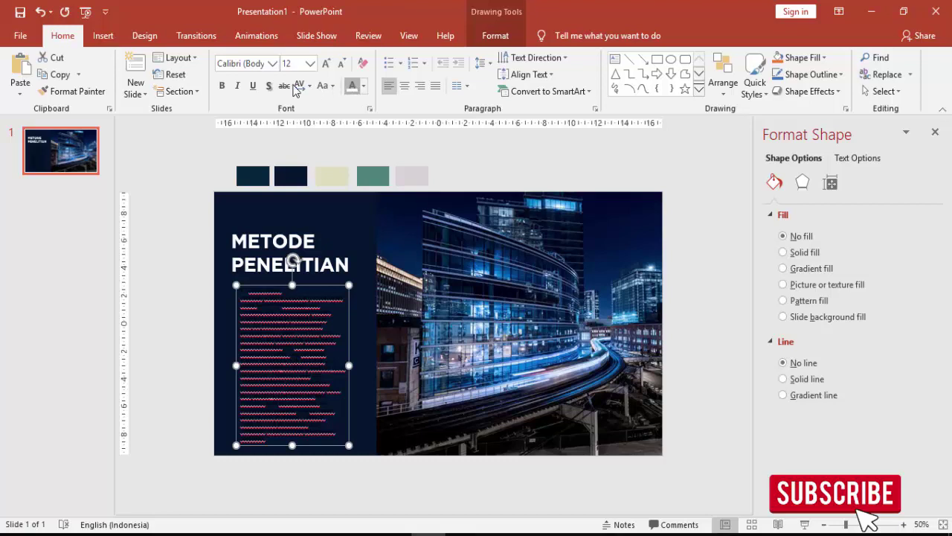
{"action": "left_click", "coordinate": [256, 66]}
{"action": "type", "text": "Open Sans"}
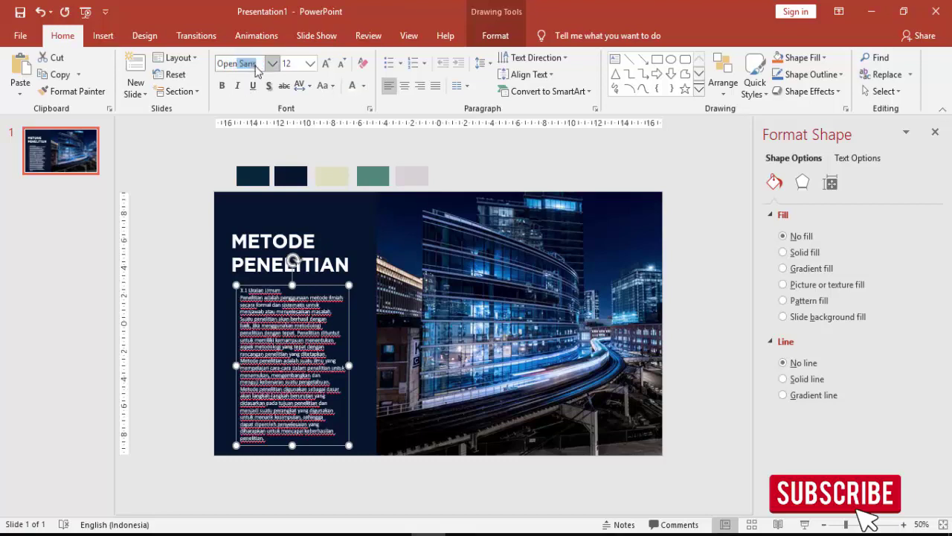
{"action": "key", "text": "Return"}
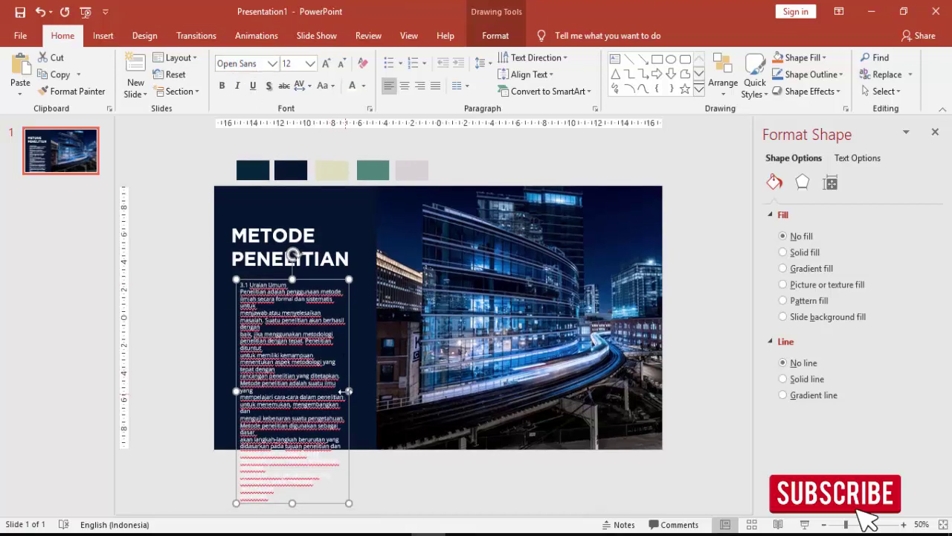
{"action": "mouse_move", "coordinate": [346, 391]}
{"action": "left_mouse_down"}
{"action": "mouse_move", "coordinate": [359, 391]}
{"action": "mouse_move", "coordinate": [345, 354]}
{"action": "left_mouse_up"}
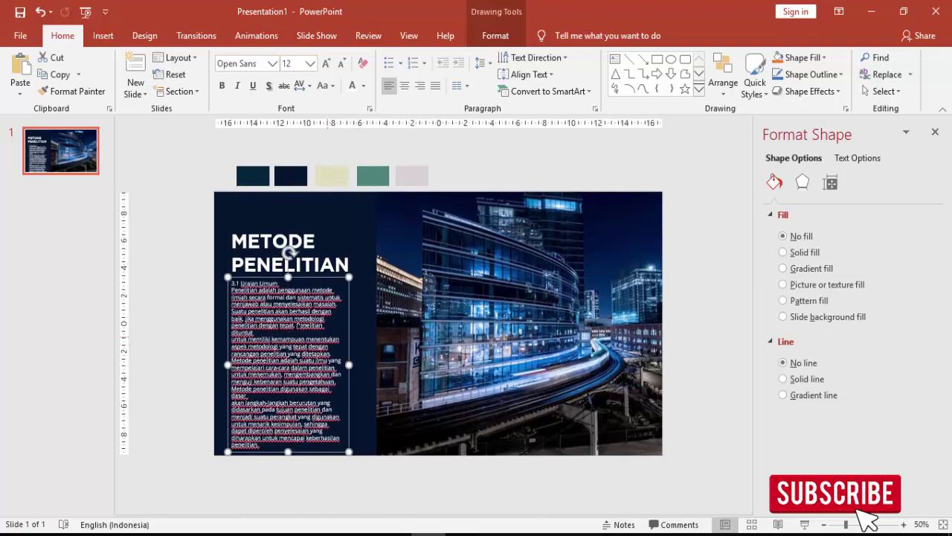
Join the broken lines after dituntut, dengan, ilmu yang, dasar, sehingga and others into one paragraph.
{"action": "scroll", "coordinate": [288, 253], "scroll_direction": "up", "scroll_amount": 5, "text": "ctrl"}
{"action": "scroll", "coordinate": [320, 312], "scroll_direction": "up", "scroll_amount": 2}
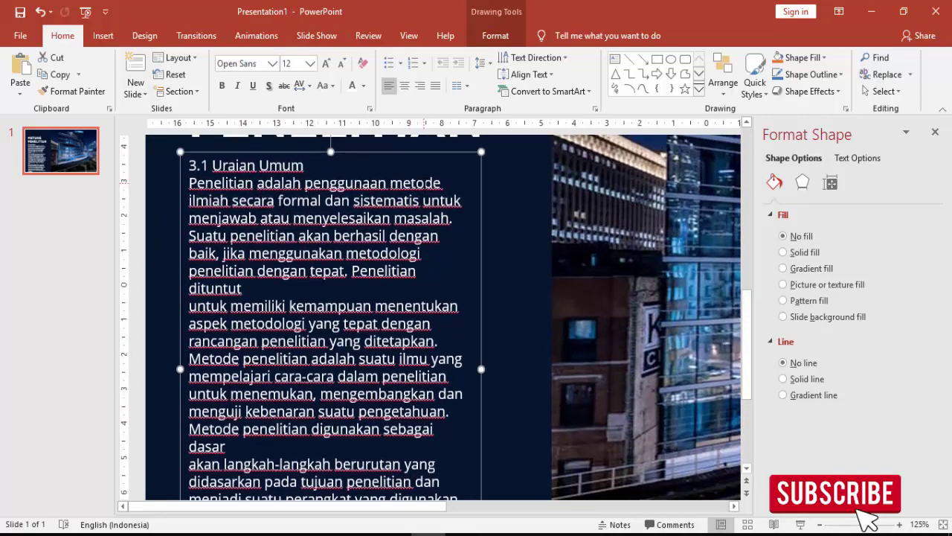
{"action": "scroll", "coordinate": [320, 313], "scroll_direction": "up", "scroll_amount": 1}
{"action": "left_click", "coordinate": [242, 306]}
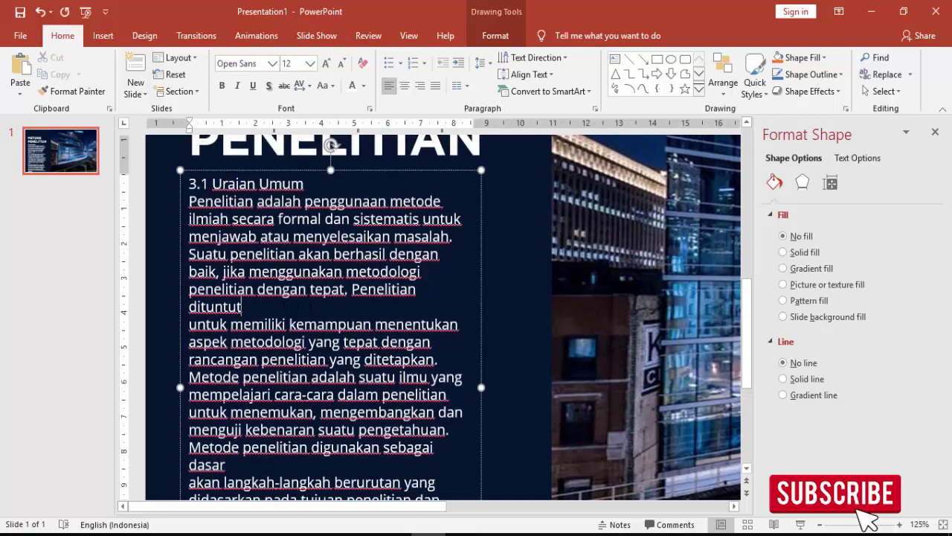
{"action": "key", "text": "Delete"}
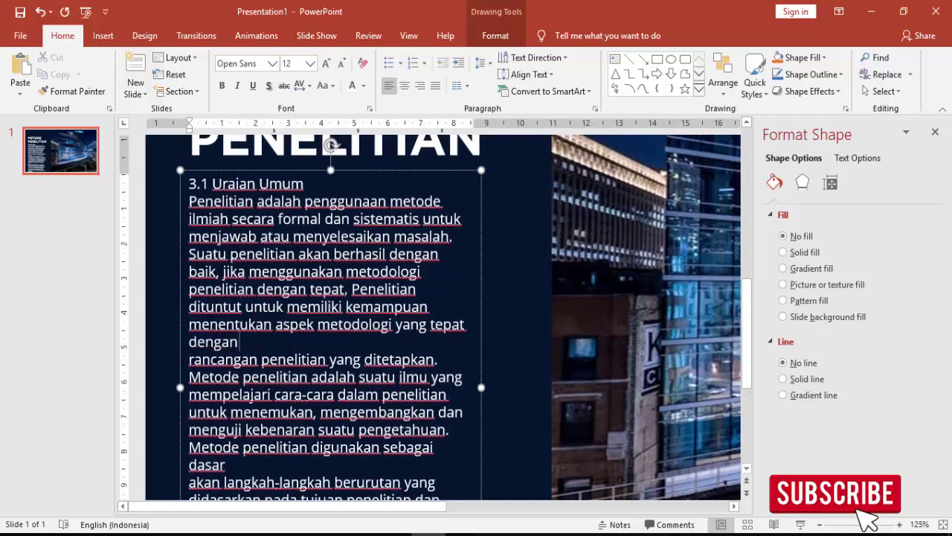
{"action": "key", "text": "Delete"}
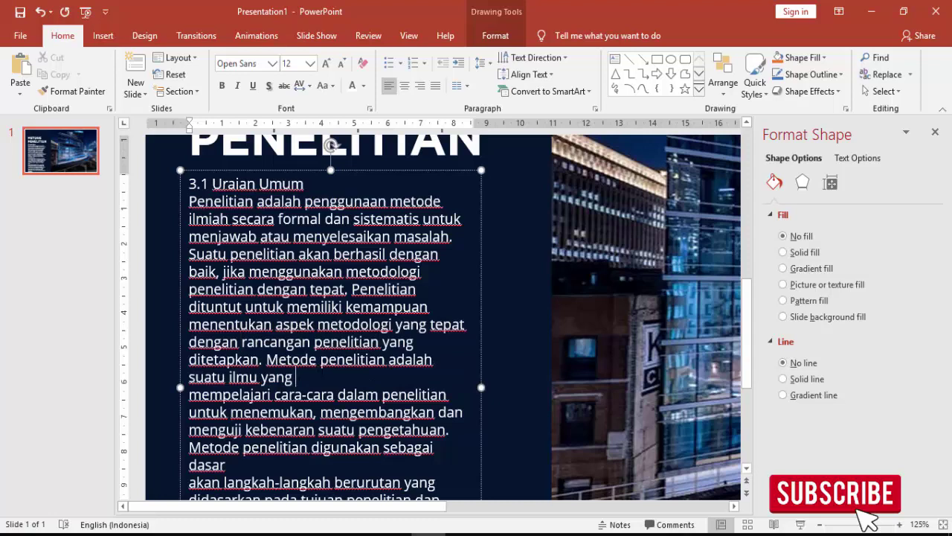
{"action": "key", "text": "Delete"}
{"action": "key", "text": "Delete"}
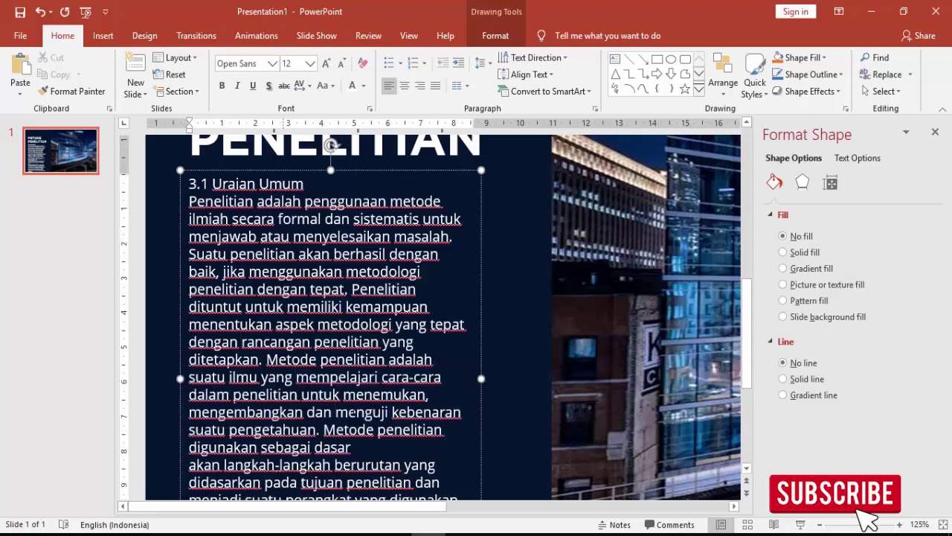
{"action": "key", "text": "Delete"}
{"action": "scroll", "coordinate": [446, 317], "scroll_direction": "down", "scroll_amount": 1}
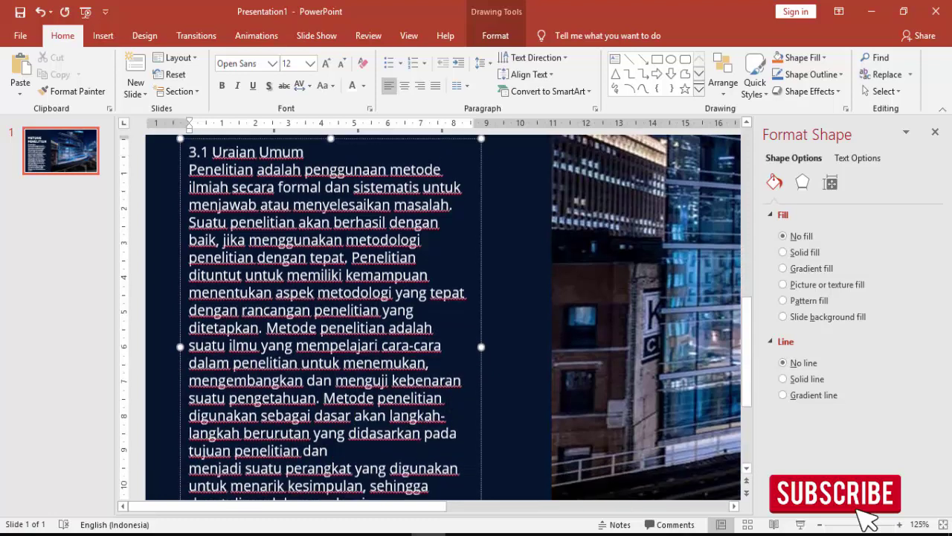
{"action": "key", "text": "Delete"}
{"action": "scroll", "coordinate": [436, 316], "scroll_direction": "down", "scroll_amount": 1}
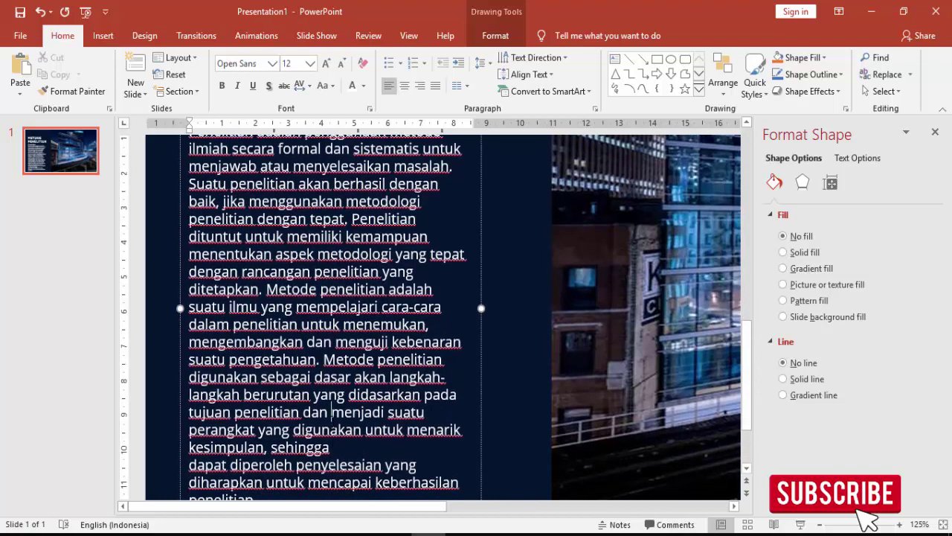
{"action": "key", "text": "Delete"}
{"action": "scroll", "coordinate": [447, 316], "scroll_direction": "down", "scroll_amount": 1}
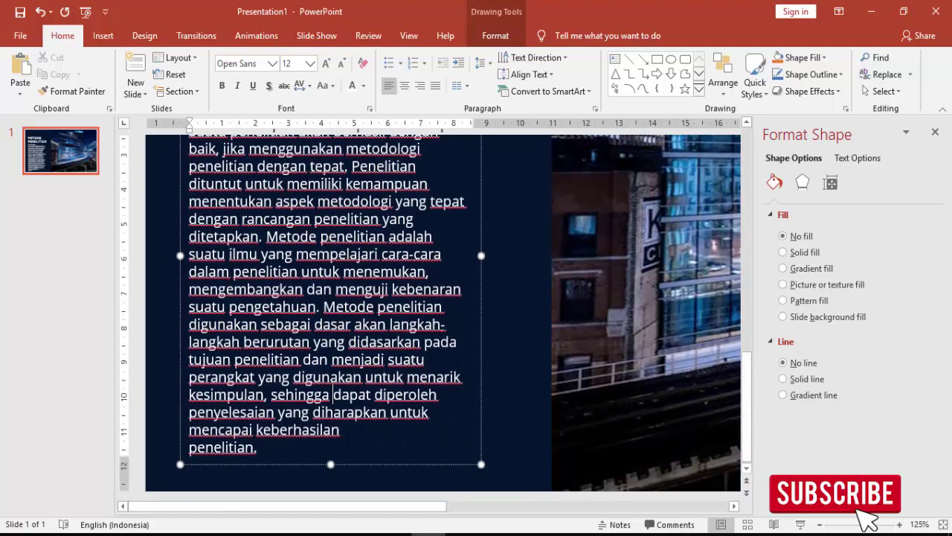
{"action": "key", "text": "Delete"}
{"action": "scroll", "coordinate": [498, 321], "scroll_direction": "up", "scroll_amount": 2}
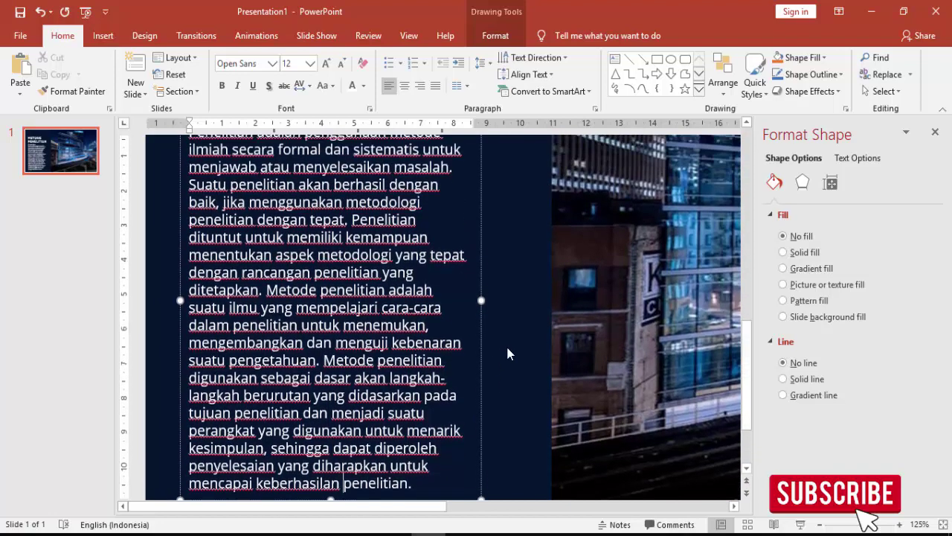
{"action": "scroll", "coordinate": [498, 322], "scroll_direction": "up", "scroll_amount": 1}
{"action": "scroll", "coordinate": [499, 321], "scroll_direction": "up", "scroll_amount": 1}
Bold the 3.1 Uraian Umum heading, fit the slide to the window, and start the slide show.
{"action": "left_click_drag", "start_coordinate": [303, 183], "coordinate": [188, 183]}
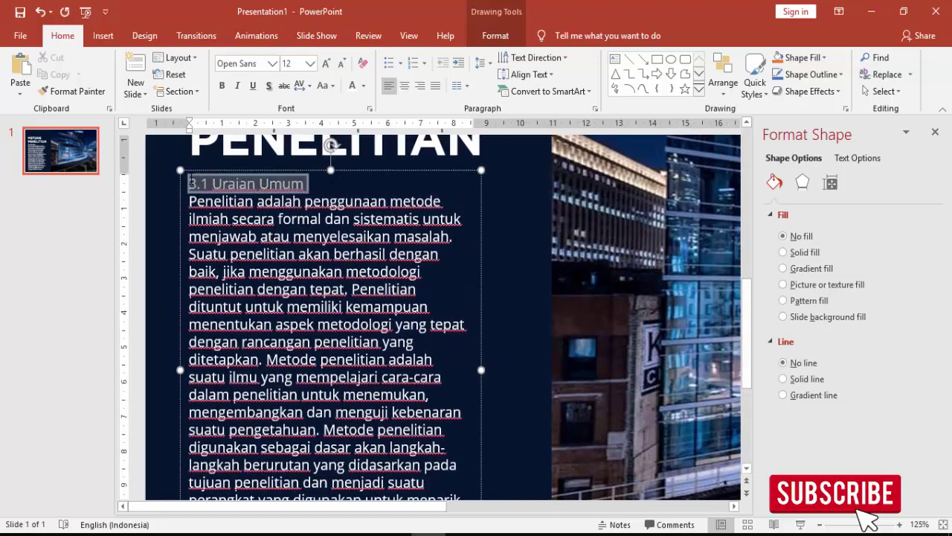
{"action": "left_click", "coordinate": [221, 86]}
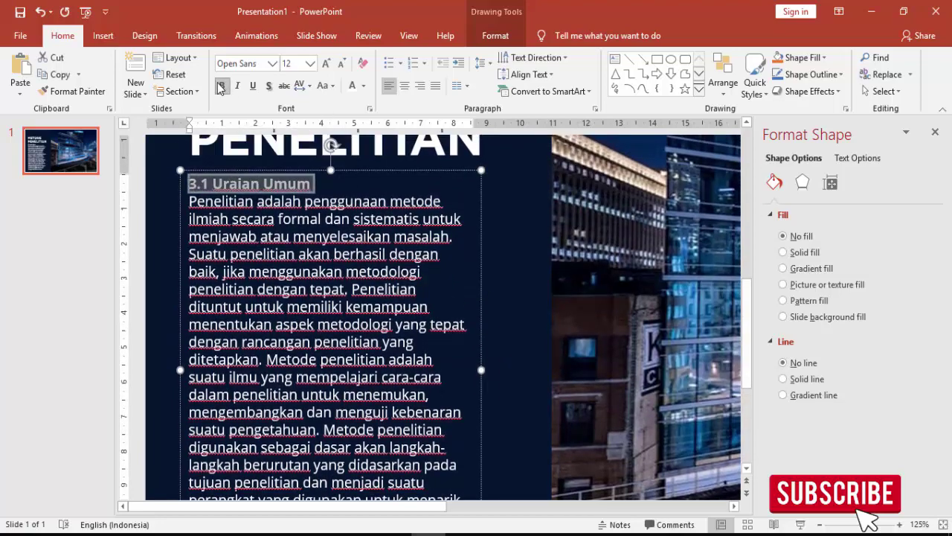
{"action": "left_click", "coordinate": [173, 203]}
{"action": "left_click", "coordinate": [939, 524]}
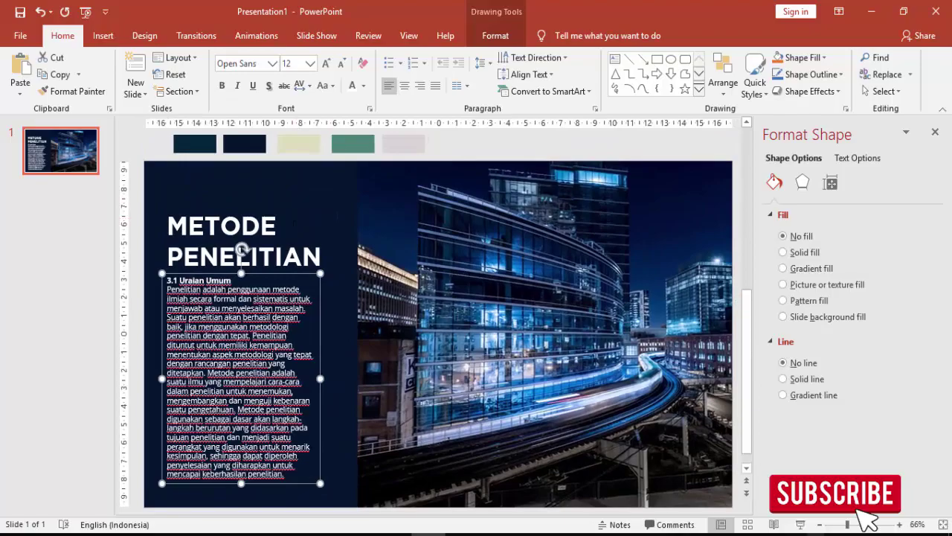
{"action": "key", "text": "F5"}
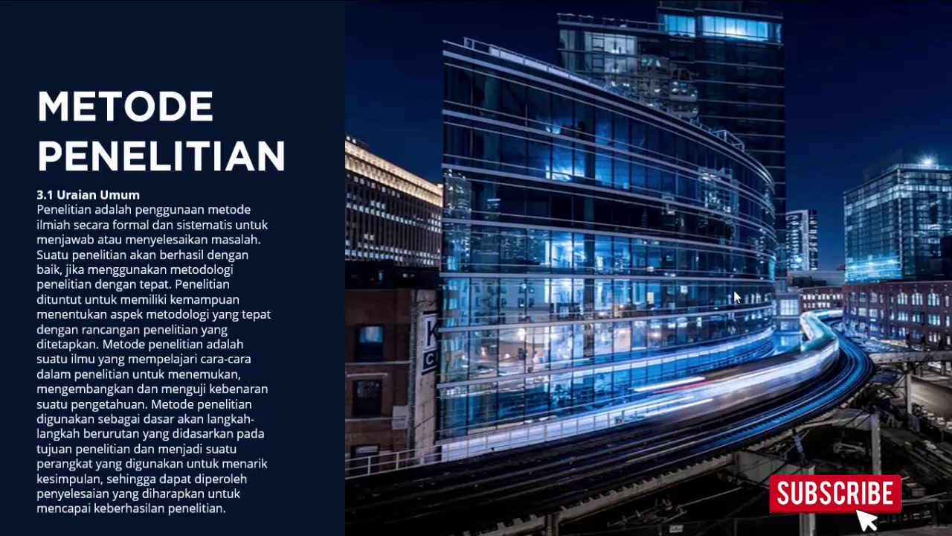
End the slide show, then widen the body text box and move it slightly lower.
{"action": "left_click", "coordinate": [245, 313]}
{"action": "left_click", "coordinate": [236, 317]}
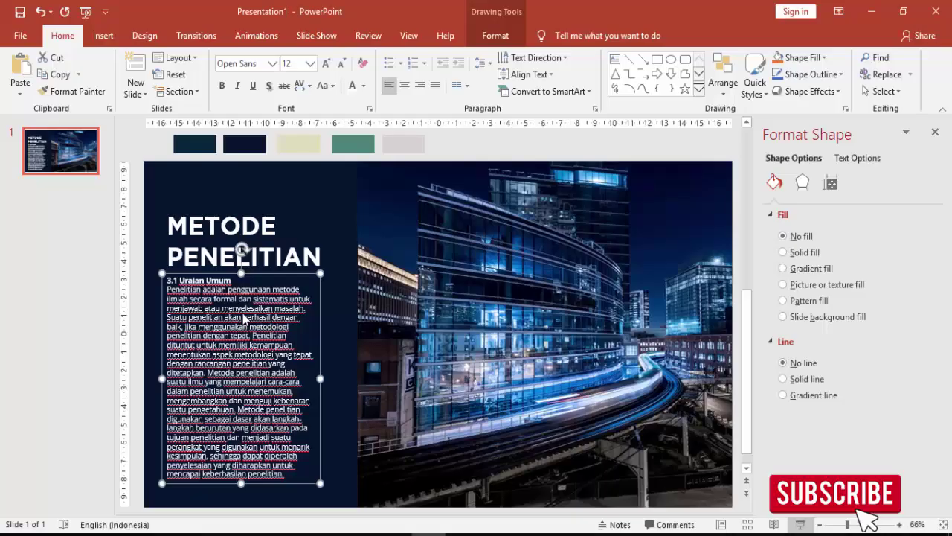
{"action": "left_click_drag", "start_coordinate": [321, 379], "coordinate": [348, 379]}
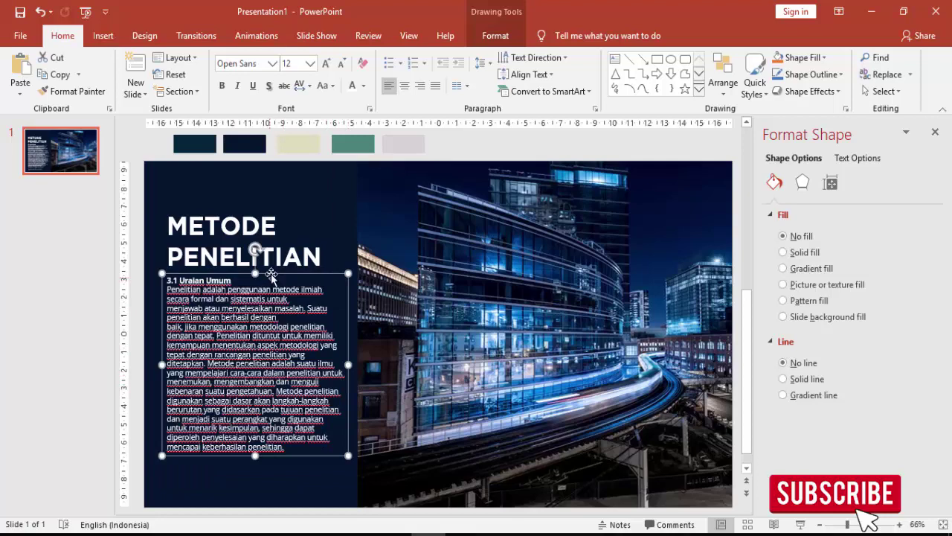
{"action": "left_click_drag", "start_coordinate": [271, 275], "coordinate": [271, 281]}
{"action": "left_click", "coordinate": [193, 175]}
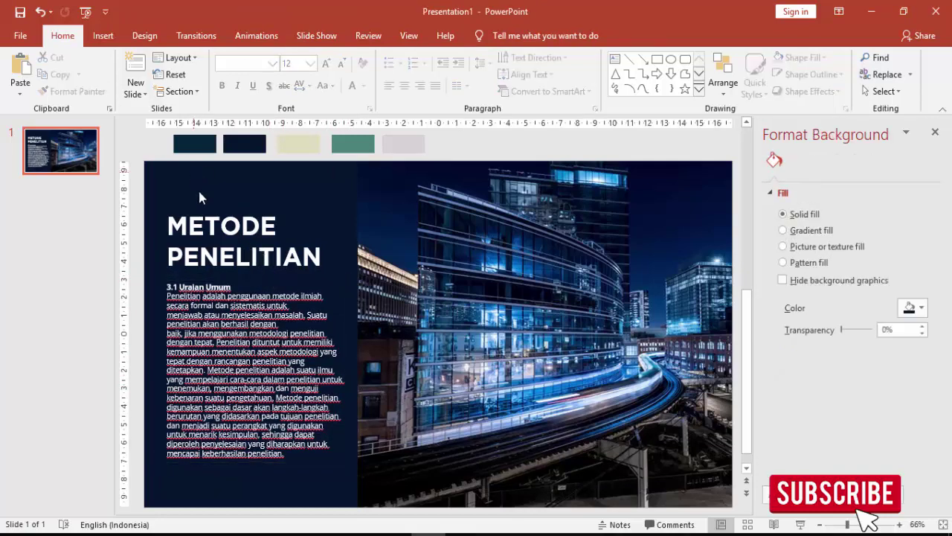
Add slide 2 after the title slide and delete its title and body placeholders.
{"action": "right_click", "coordinate": [60, 184]}
{"action": "left_click", "coordinate": [83, 234]}
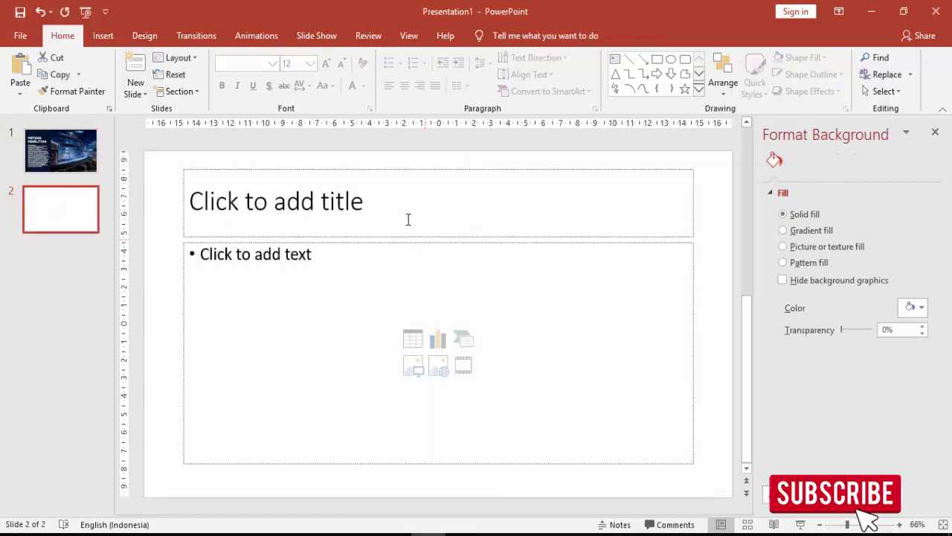
{"action": "left_click", "coordinate": [404, 170]}
{"action": "key", "text": "Delete"}
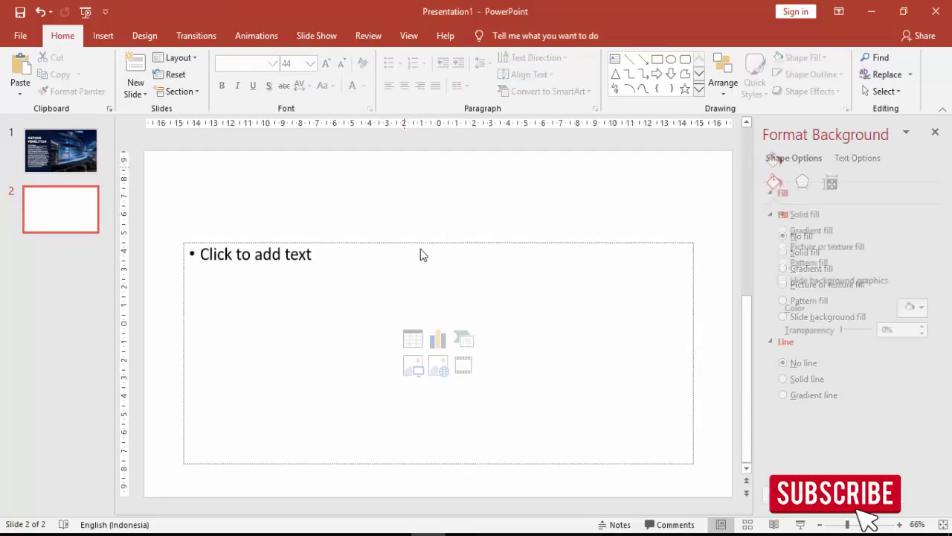
{"action": "left_click", "coordinate": [420, 242]}
{"action": "key", "text": "Delete"}
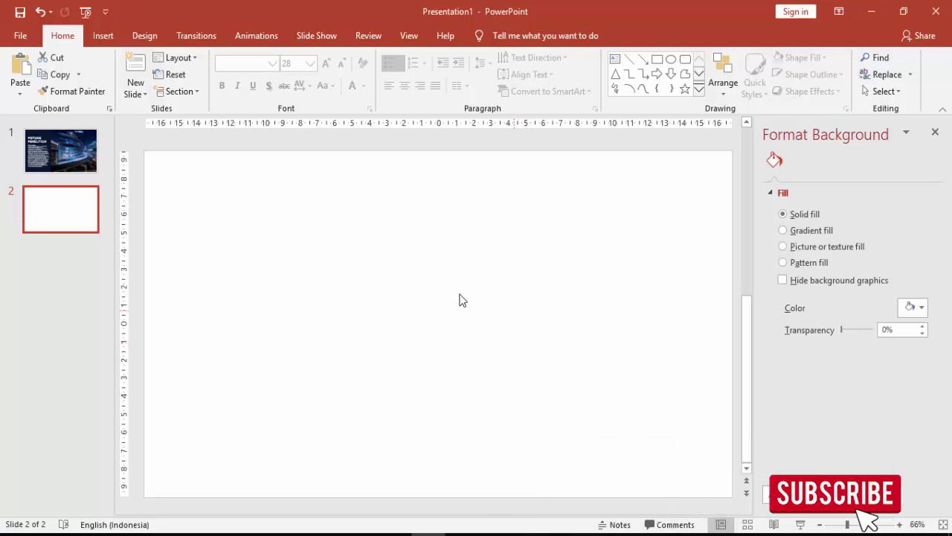
Draw a tall rectangle down the right side of slide 2.
{"action": "left_click", "coordinate": [102, 36]}
{"action": "left_click", "coordinate": [223, 74]}
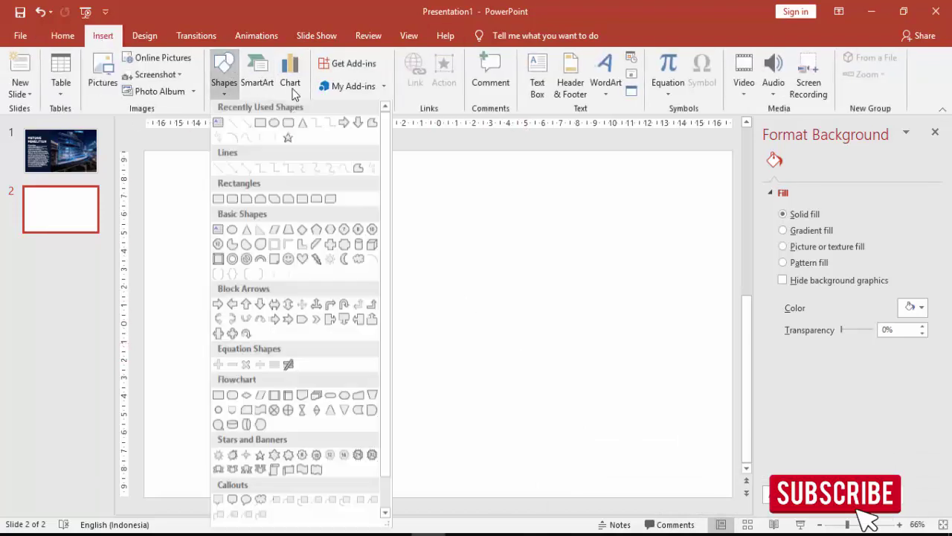
{"action": "left_click", "coordinate": [260, 124]}
{"action": "mouse_move", "coordinate": [532, 151]}
{"action": "left_mouse_down"}
{"action": "mouse_move", "coordinate": [717, 435]}
{"action": "mouse_move", "coordinate": [730, 501]}
{"action": "left_mouse_up"}
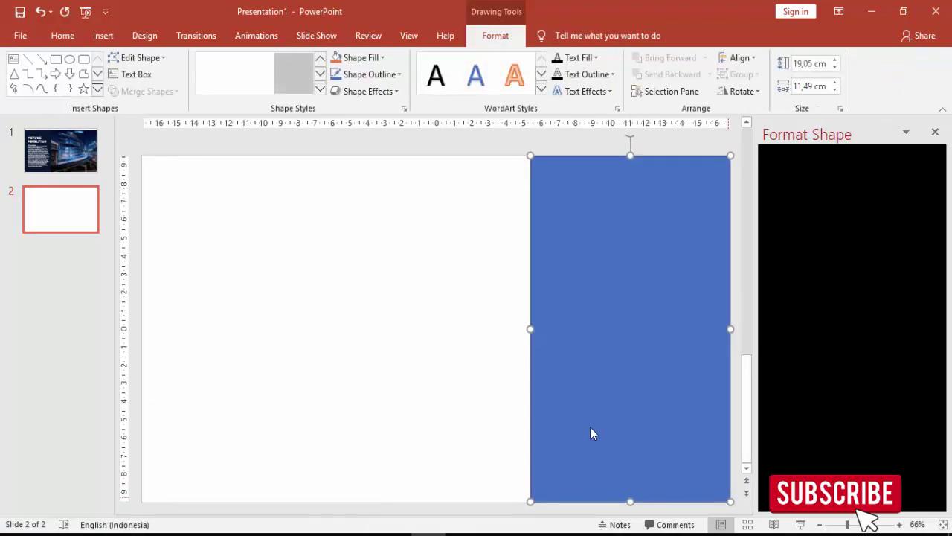
Draw a smaller rectangle in the slide's bottom-left corner.
{"action": "left_click", "coordinate": [103, 36]}
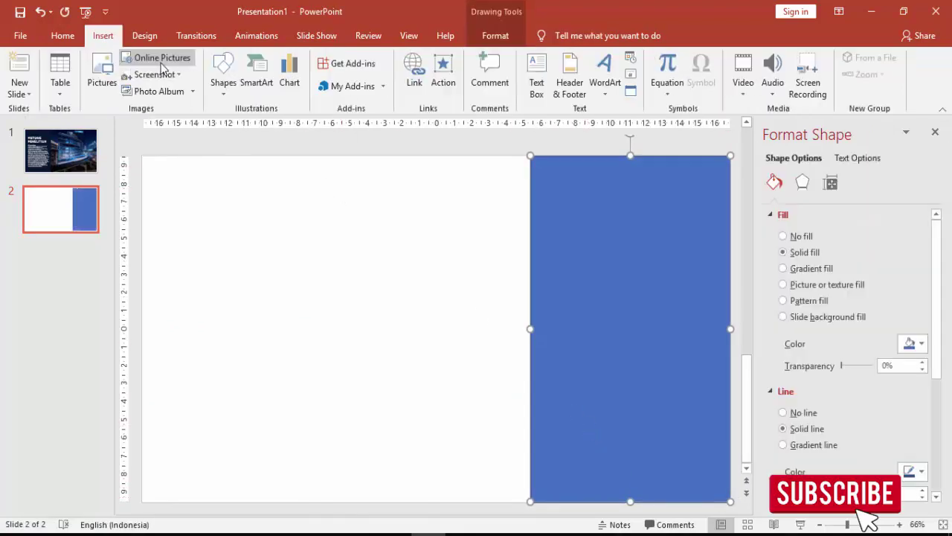
{"action": "left_click", "coordinate": [223, 74]}
{"action": "left_click", "coordinate": [257, 125]}
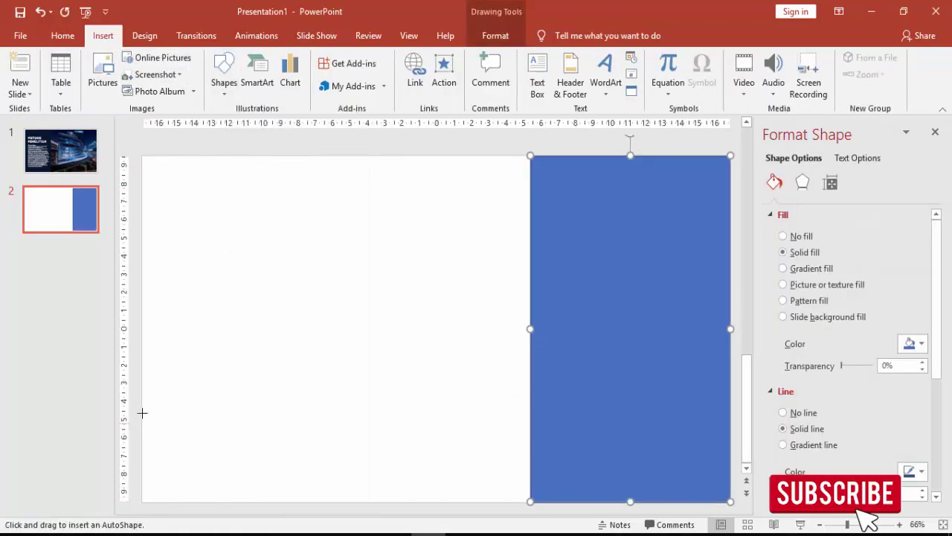
{"action": "mouse_move", "coordinate": [153, 402]}
{"action": "left_mouse_down"}
{"action": "mouse_move", "coordinate": [335, 501]}
{"action": "mouse_move", "coordinate": [321, 496]}
{"action": "left_mouse_up"}
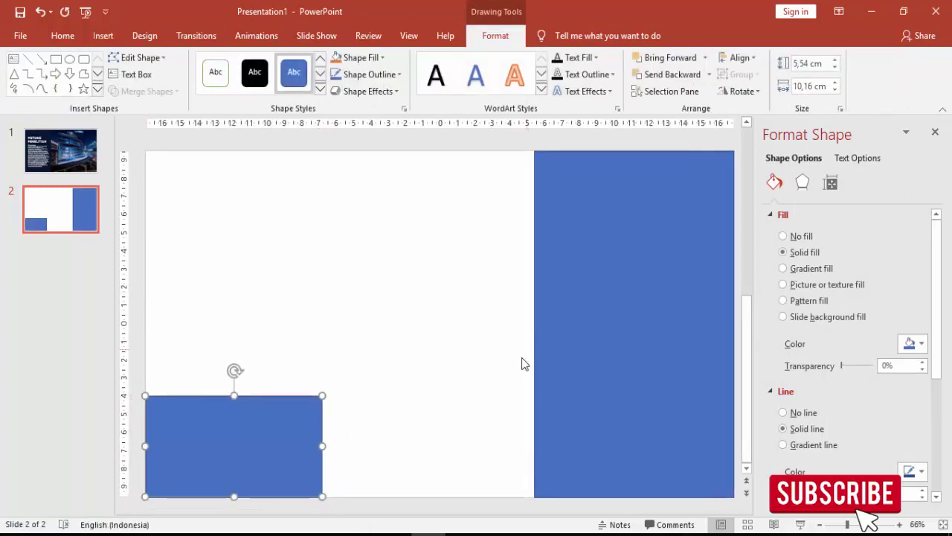
{"action": "left_click", "coordinate": [444, 275]}
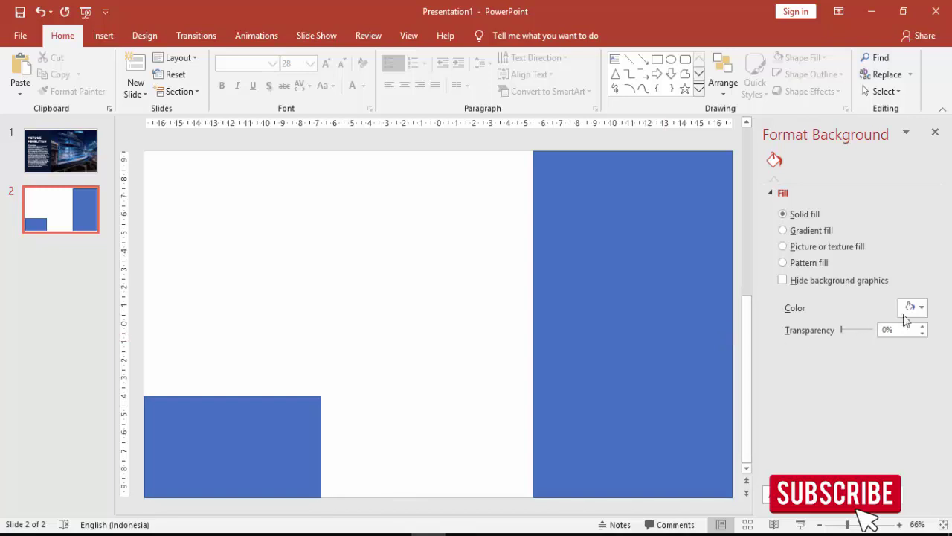
Bring the dark navy swatch shape from slide 1 onto slide 2.
{"action": "left_click", "coordinate": [911, 307]}
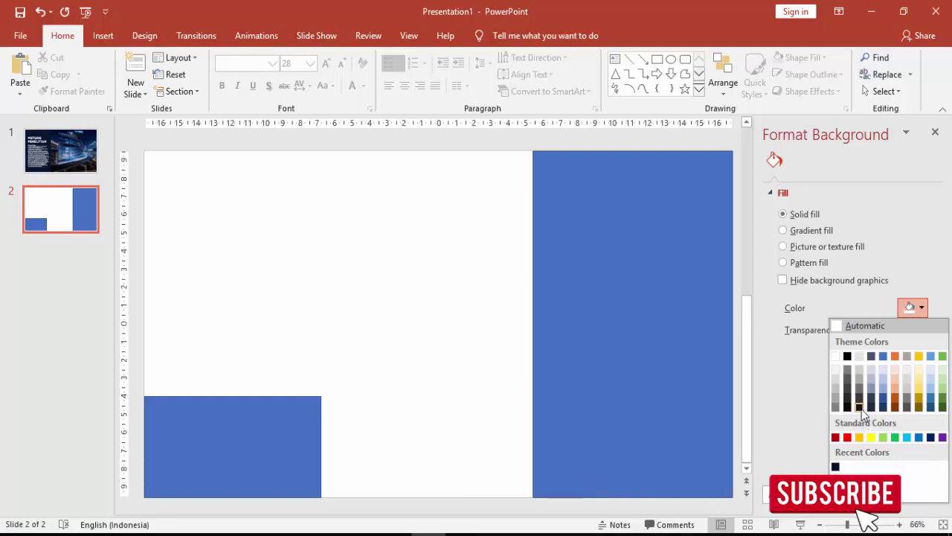
{"action": "left_click", "coordinate": [73, 148]}
{"action": "left_click", "coordinate": [87, 150]}
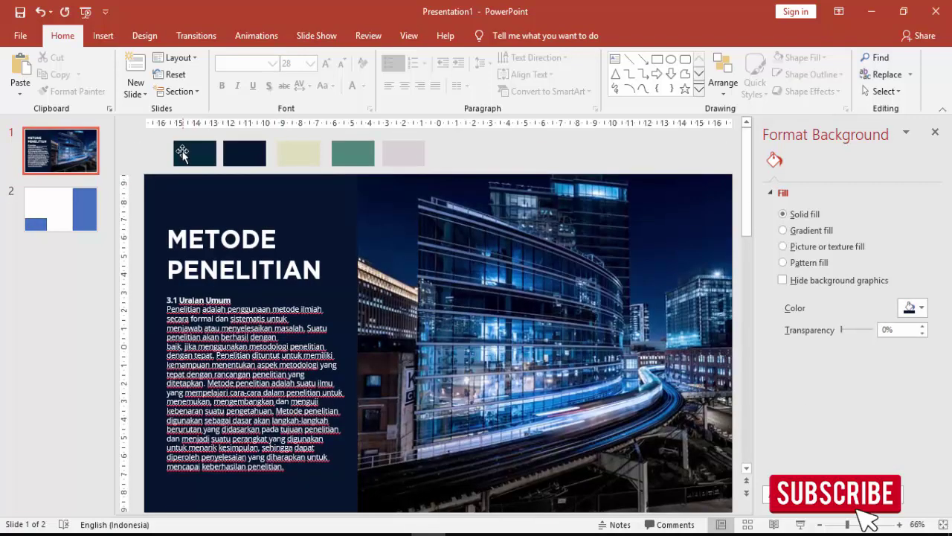
{"action": "left_click", "coordinate": [182, 152]}
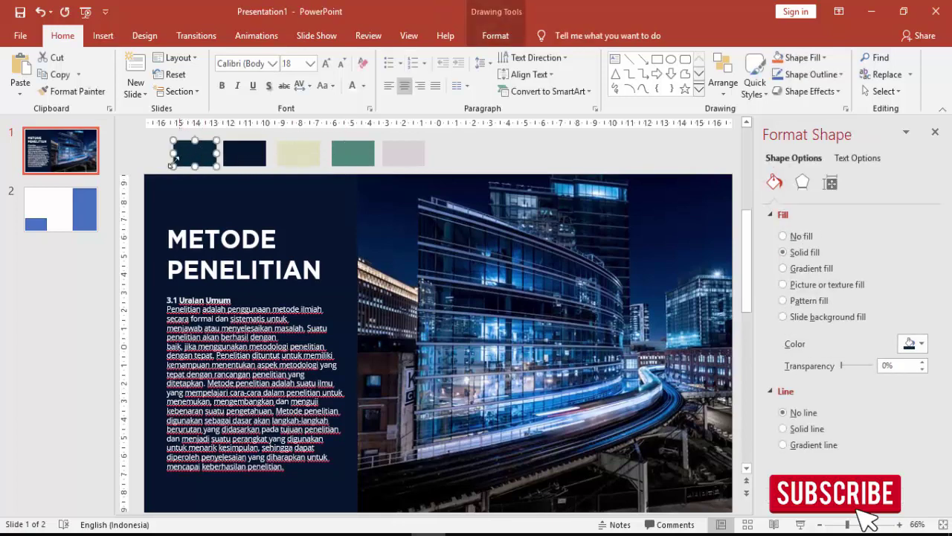
{"action": "left_click", "coordinate": [61, 195]}
{"action": "key", "text": "ctrl+v"}
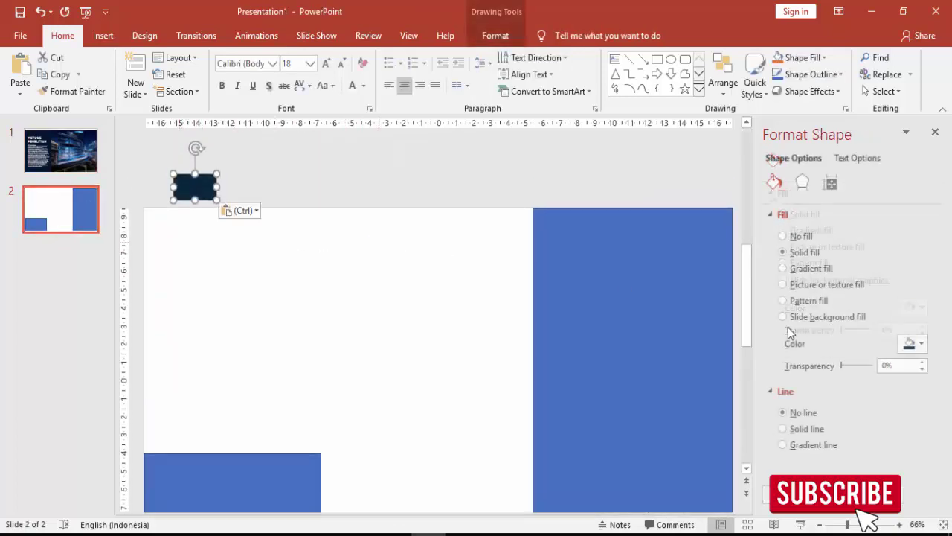
Sample the swatch's navy with the Eyedropper and apply it as slide 2's solid background.
{"action": "left_click", "coordinate": [911, 343]}
{"action": "left_click", "coordinate": [848, 514]}
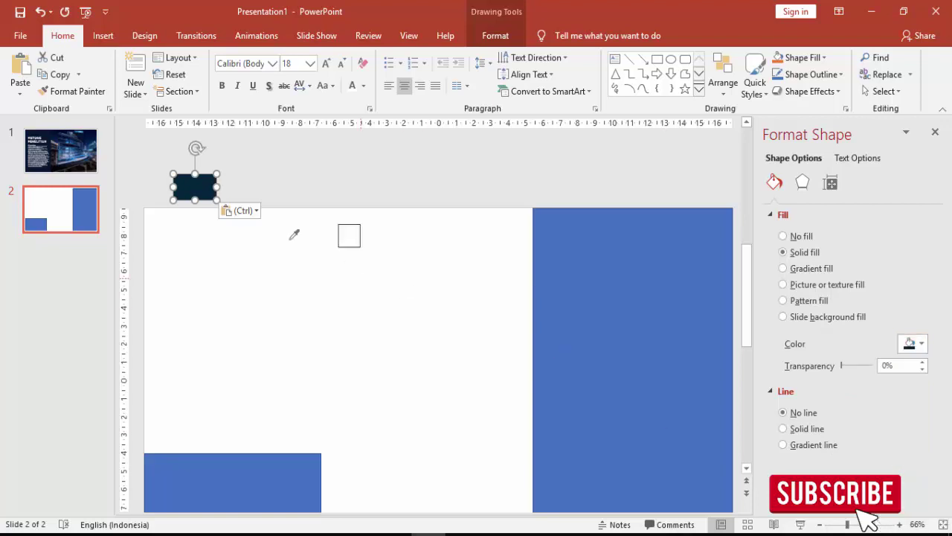
{"action": "left_click", "coordinate": [200, 189]}
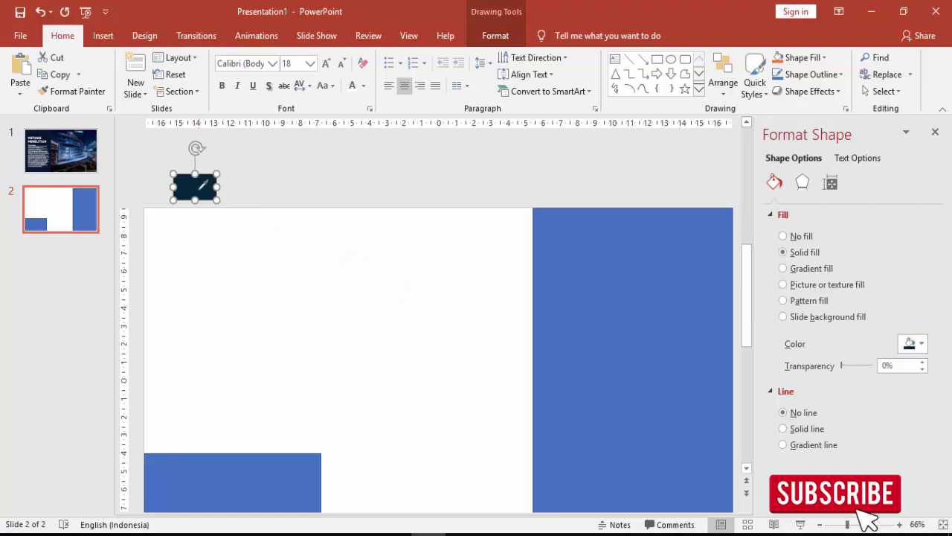
{"action": "left_click", "coordinate": [371, 236]}
{"action": "scroll", "coordinate": [371, 236], "scroll_direction": "down", "scroll_amount": 1}
{"action": "left_click", "coordinate": [913, 307]}
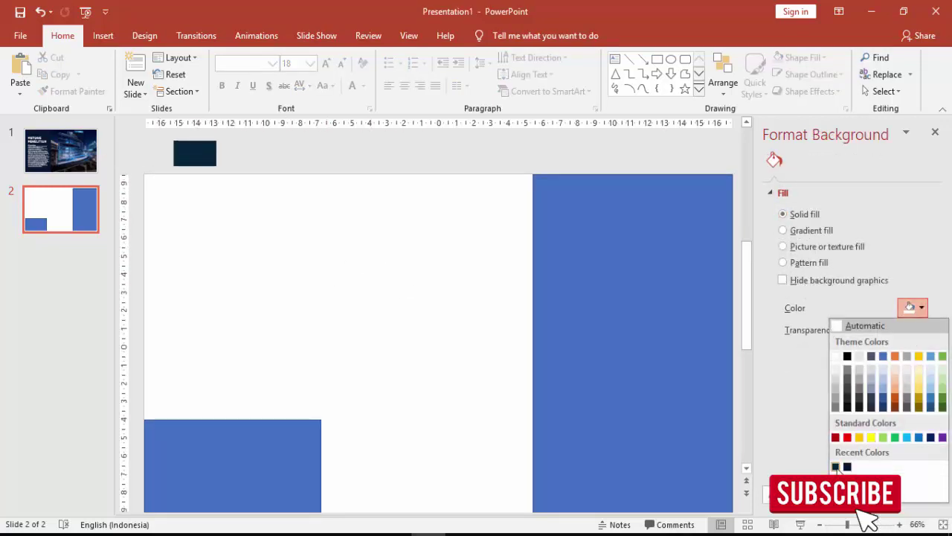
{"action": "left_click", "coordinate": [835, 466]}
{"action": "left_click", "coordinate": [574, 335]}
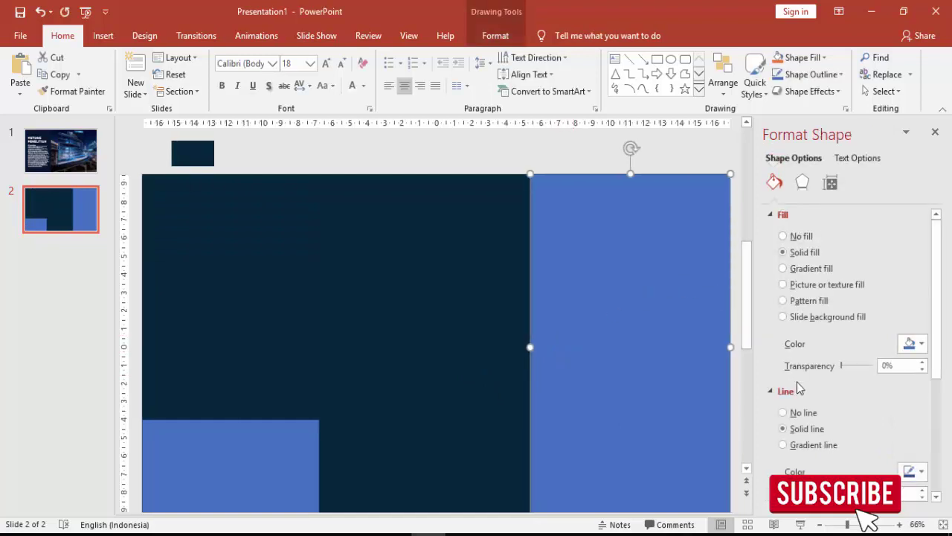
Fill the right rectangle with the pexels-photo-2637325 steel pipes photo.
{"action": "left_click", "coordinate": [818, 286]}
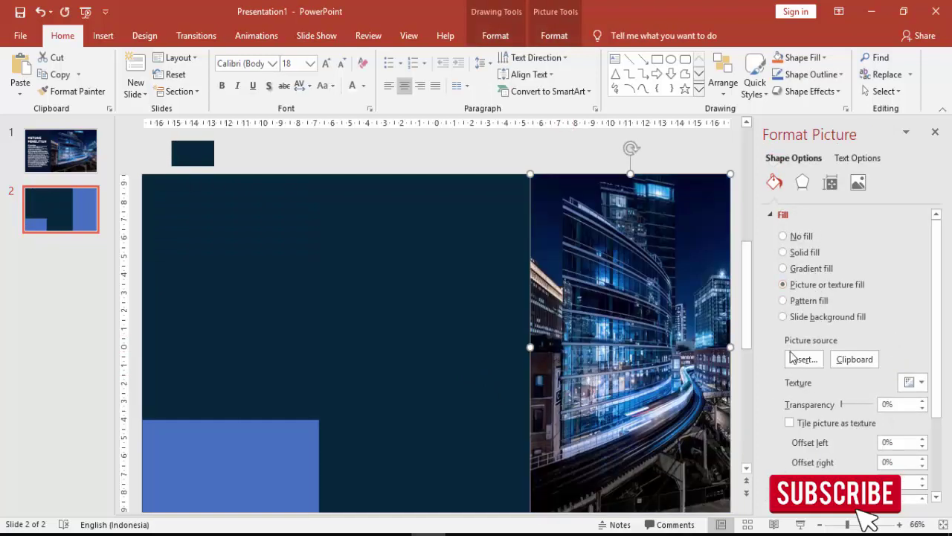
{"action": "left_click", "coordinate": [794, 358]}
{"action": "left_click", "coordinate": [357, 195]}
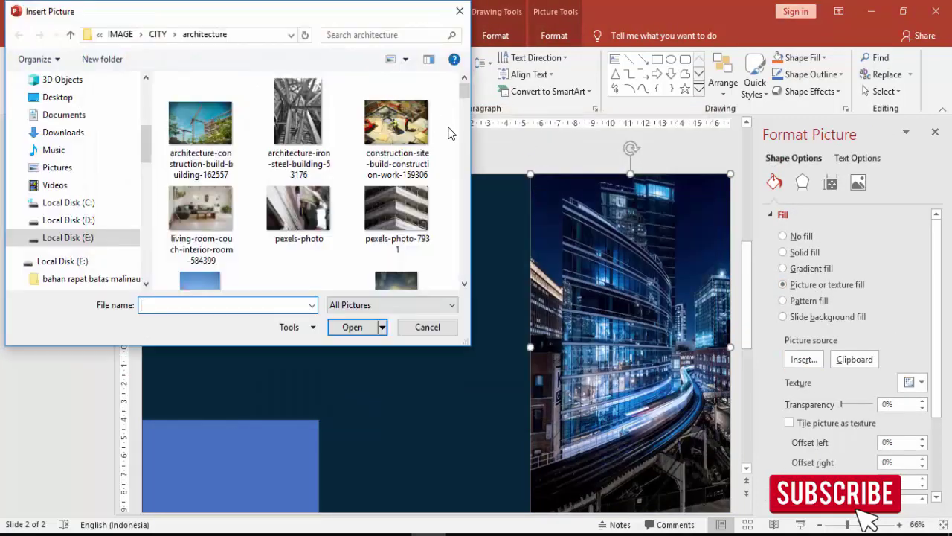
{"action": "scroll", "coordinate": [358, 96], "scroll_direction": "down", "scroll_amount": 5}
{"action": "scroll", "coordinate": [357, 96], "scroll_direction": "down", "scroll_amount": 5}
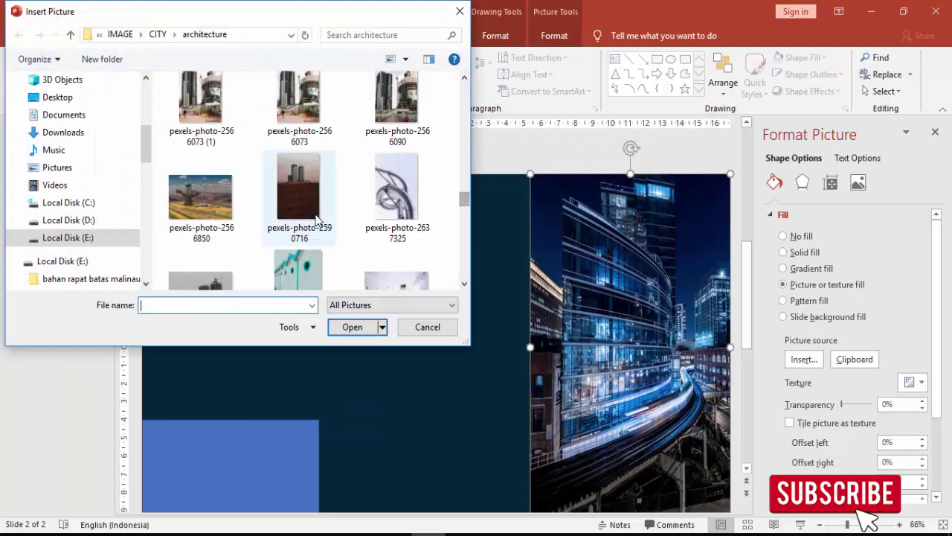
{"action": "left_click", "coordinate": [406, 195]}
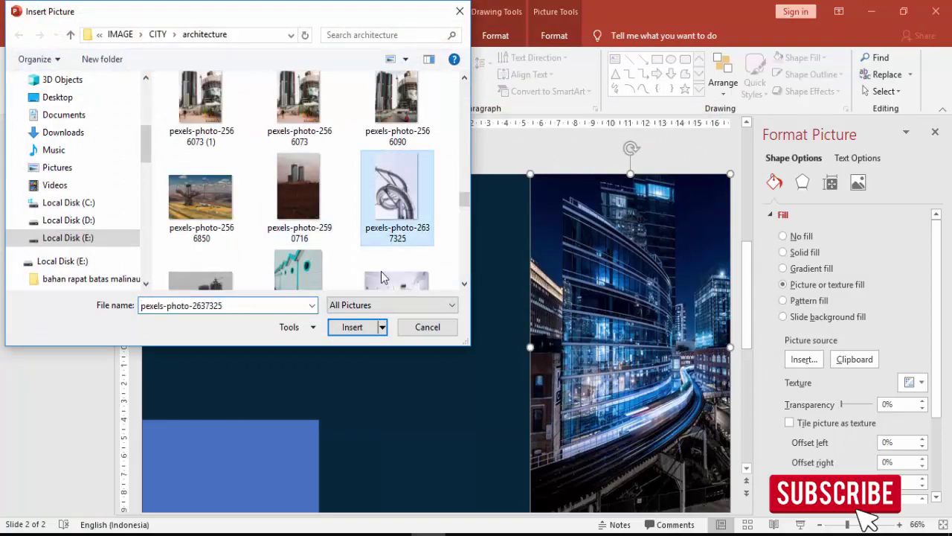
{"action": "left_click", "coordinate": [369, 325]}
Fill the bottom-left rectangle with the foggy city photo.
{"action": "left_click", "coordinate": [242, 440]}
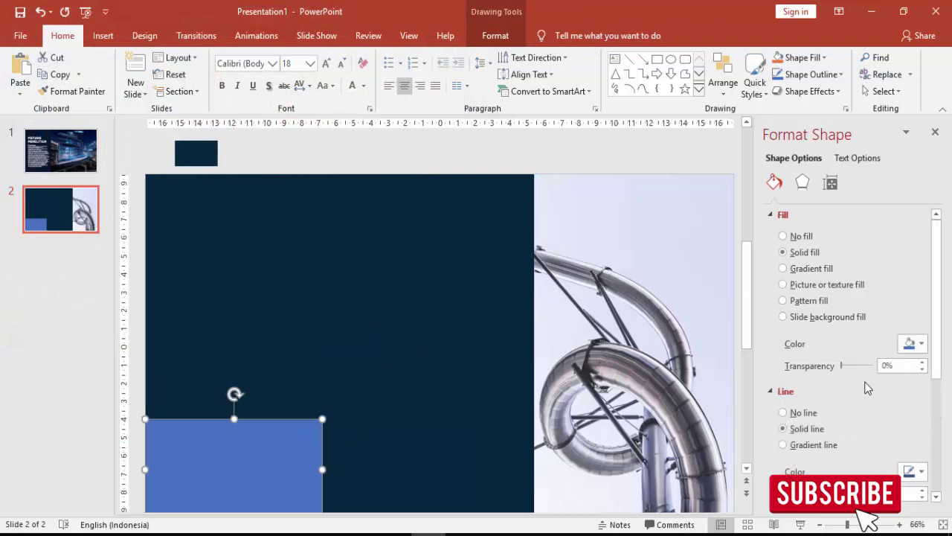
{"action": "left_click", "coordinate": [824, 284]}
{"action": "left_click", "coordinate": [804, 360]}
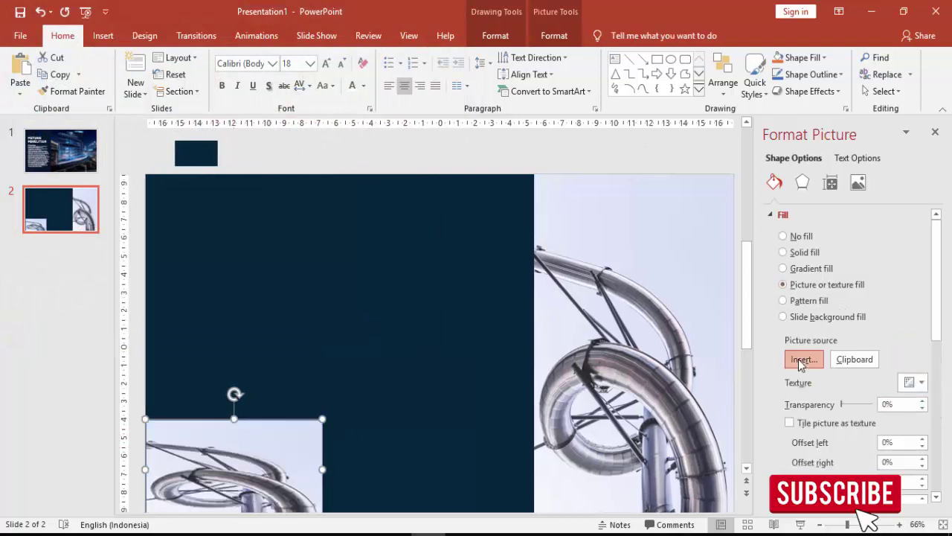
{"action": "left_click", "coordinate": [537, 191]}
{"action": "scroll", "coordinate": [357, 249], "scroll_direction": "down", "scroll_amount": 5}
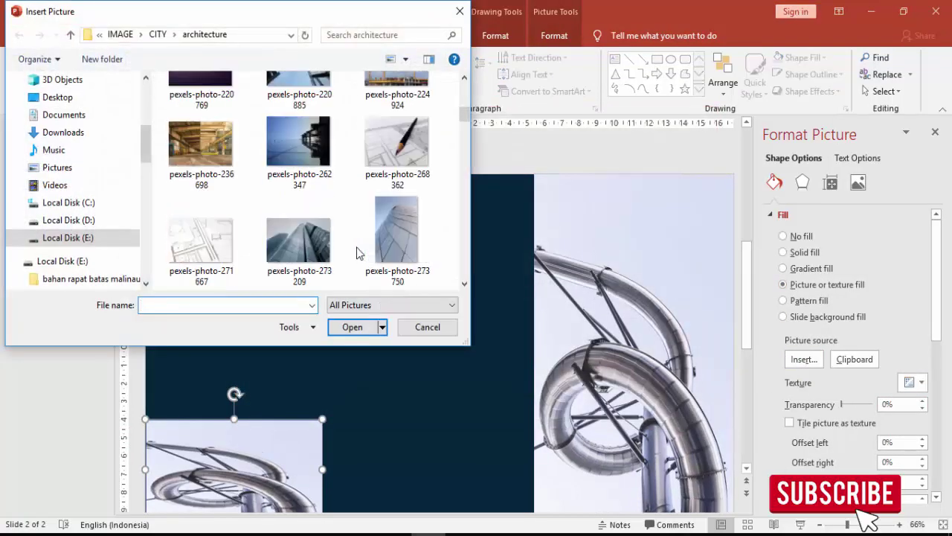
{"action": "scroll", "coordinate": [357, 250], "scroll_direction": "down", "scroll_amount": 2}
{"action": "scroll", "coordinate": [358, 249], "scroll_direction": "down", "scroll_amount": 2}
{"action": "scroll", "coordinate": [358, 249], "scroll_direction": "down", "scroll_amount": 3}
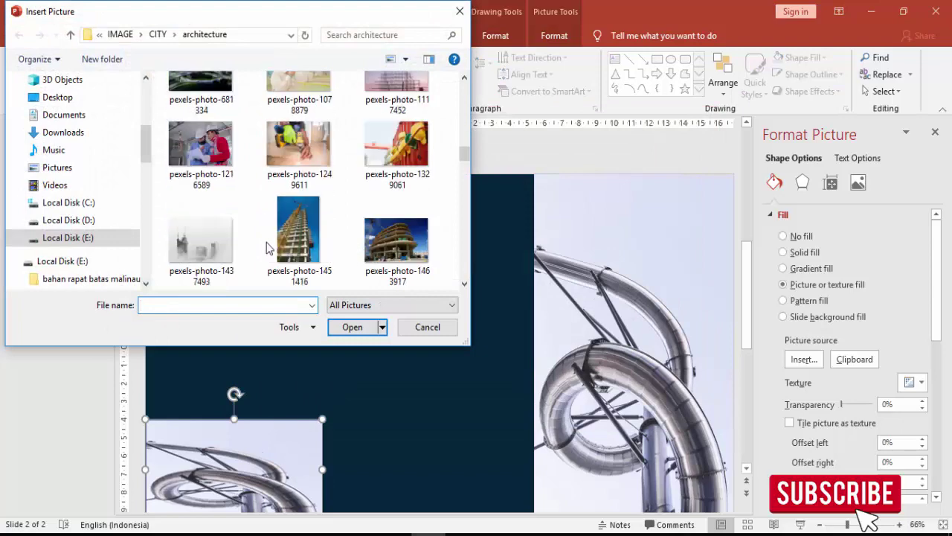
{"action": "left_click", "coordinate": [209, 246]}
{"action": "left_click", "coordinate": [342, 327]}
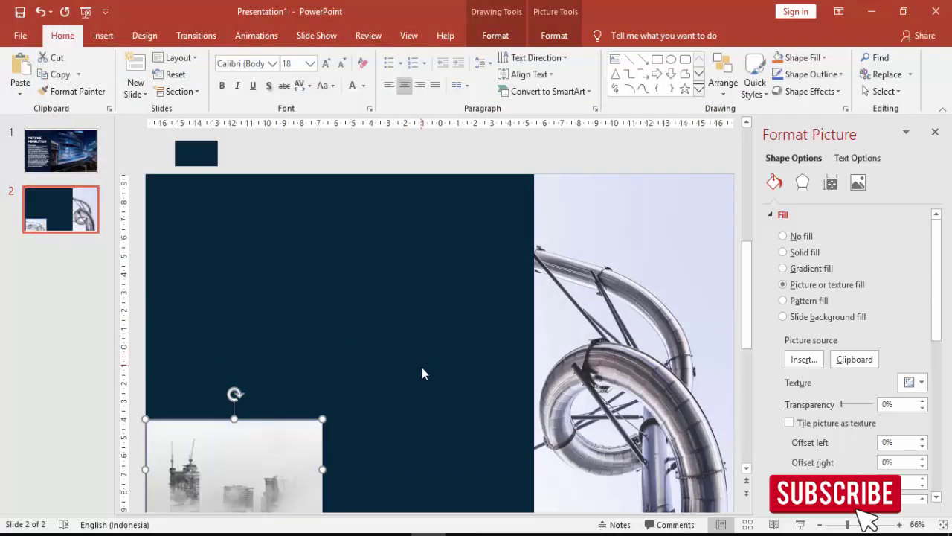
Set the city photo's line to No line, then select the 3.2 heading in the PDF.
{"action": "left_click", "coordinate": [781, 214]}
{"action": "left_click", "coordinate": [788, 255]}
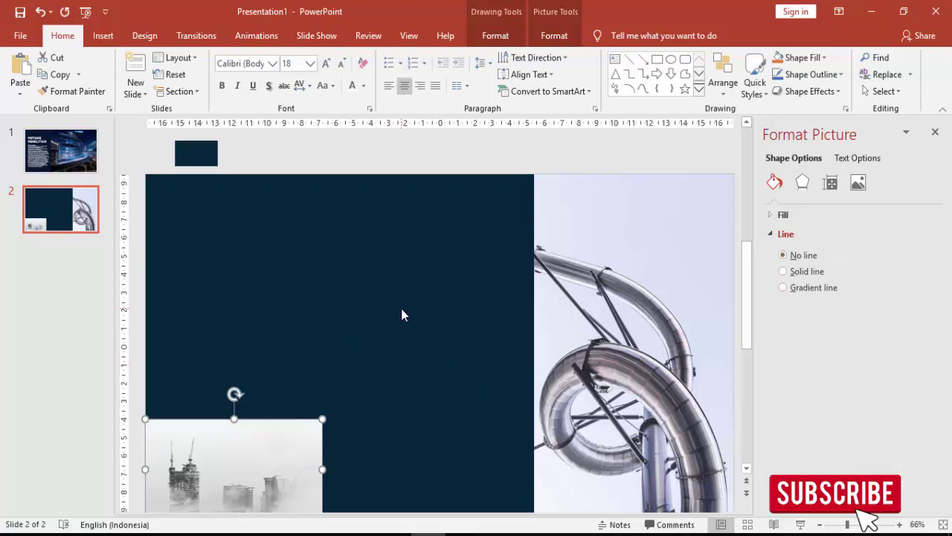
{"action": "left_click", "coordinate": [423, 305]}
{"action": "scroll", "coordinate": [424, 312], "scroll_direction": "down", "scroll_amount": 2}
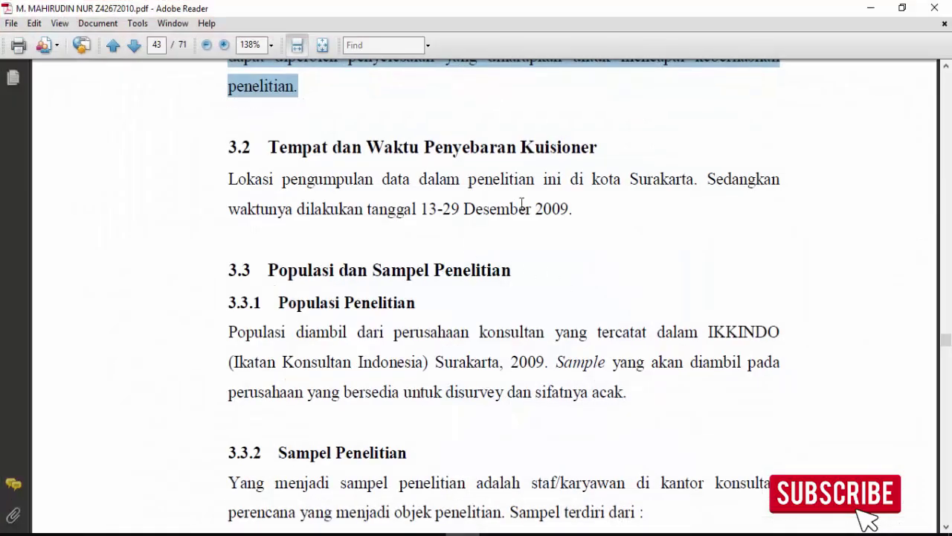
{"action": "left_click_drag", "start_coordinate": [235, 153], "coordinate": [537, 144]}
{"action": "key", "text": "ctrl+c"}
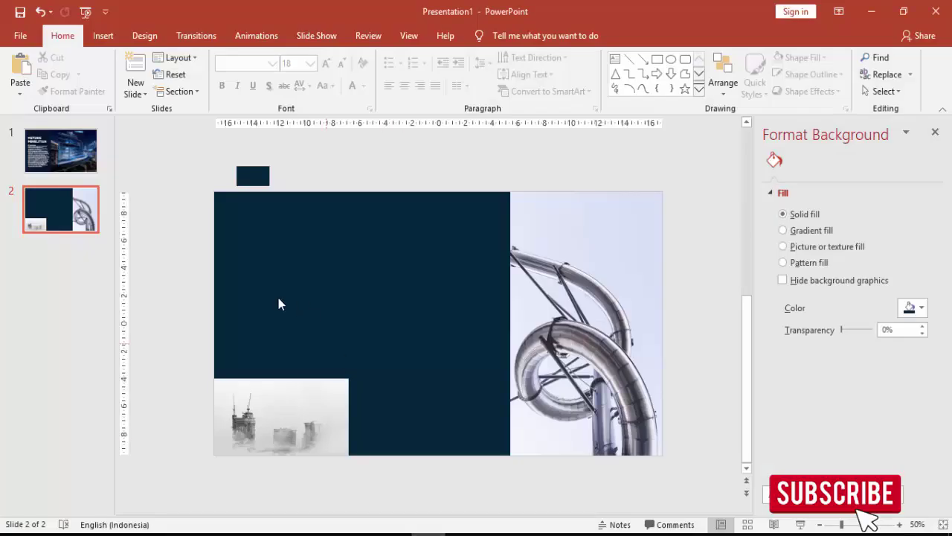
Paste the 3.2 heading into a new text box in white Open Sans.
{"action": "left_click", "coordinate": [103, 35]}
{"action": "left_click", "coordinate": [536, 77]}
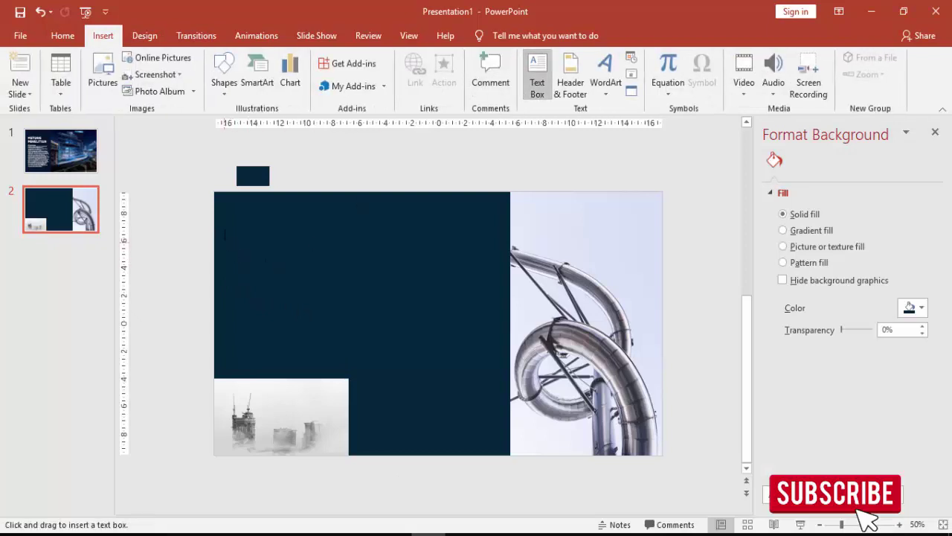
{"action": "left_click_drag", "start_coordinate": [227, 216], "coordinate": [486, 253]}
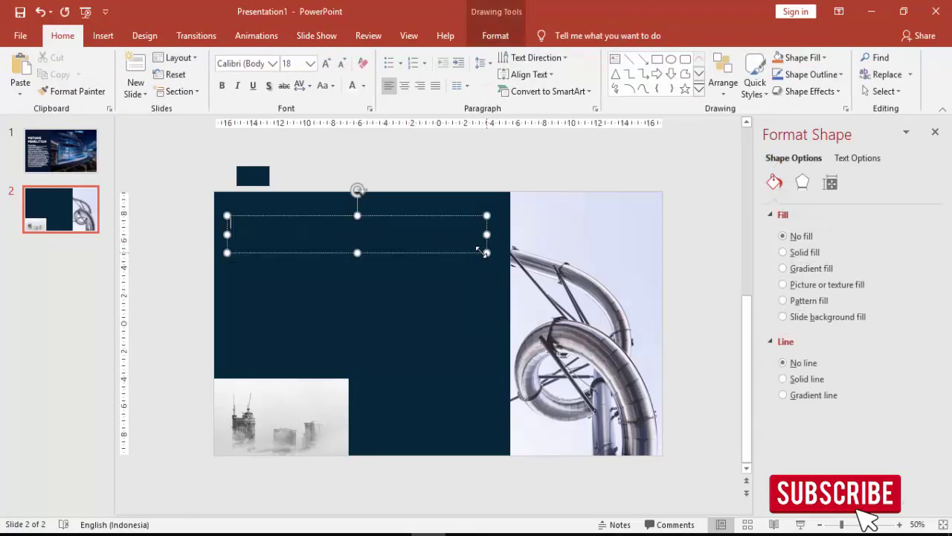
{"action": "key", "text": "ctrl+v"}
{"action": "left_click", "coordinate": [357, 87]}
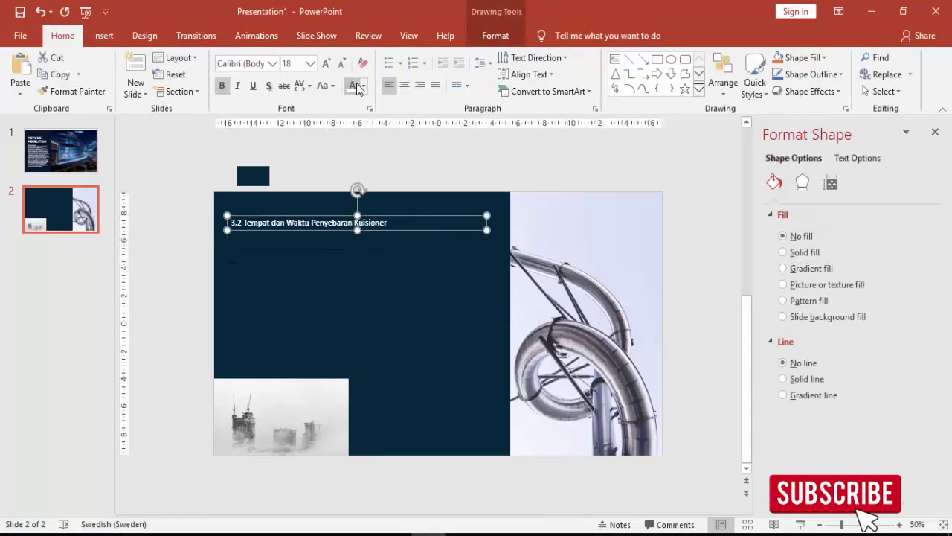
{"action": "left_click", "coordinate": [253, 64]}
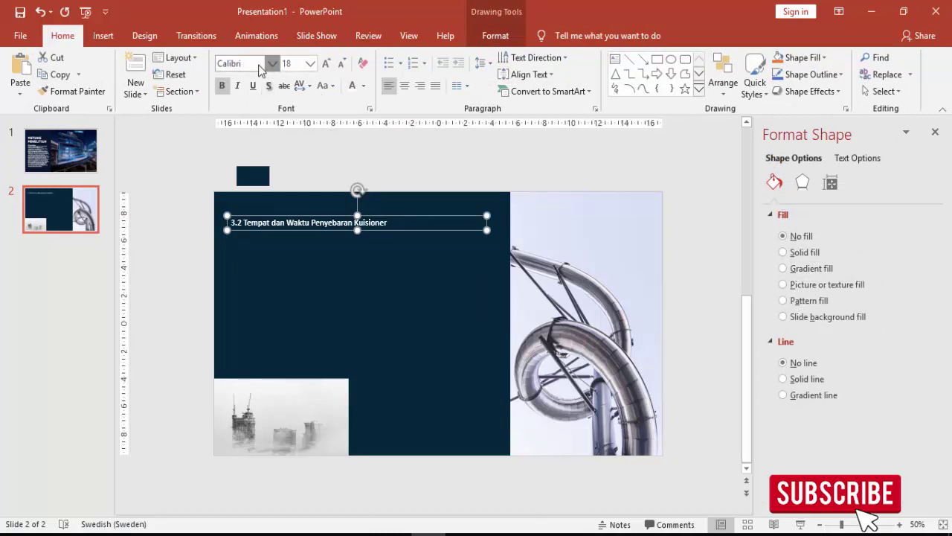
{"action": "left_click", "coordinate": [250, 151]}
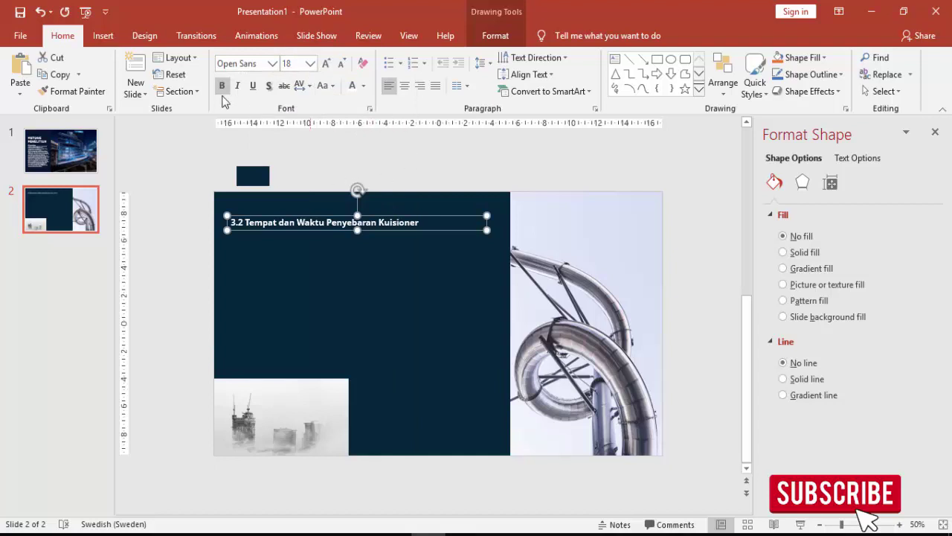
{"action": "left_click", "coordinate": [197, 169]}
Draw a second text box below the heading and copy the Lokasi paragraph from the PDF.
{"action": "left_click", "coordinate": [103, 36]}
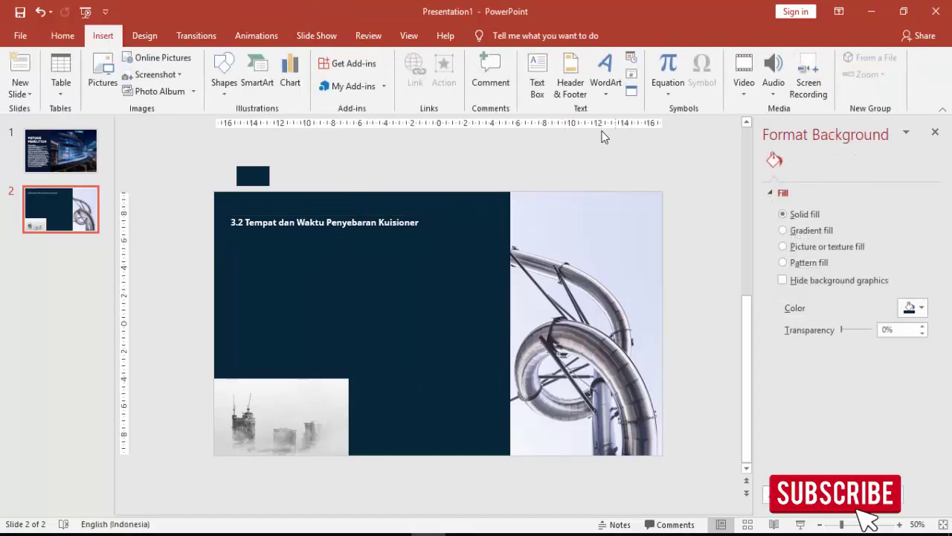
{"action": "left_click", "coordinate": [537, 78]}
{"action": "left_click_drag", "start_coordinate": [247, 235], "coordinate": [407, 305]}
{"action": "left_click_drag", "start_coordinate": [465, 327], "coordinate": [466, 329]}
{"action": "key", "text": "alt+Tab"}
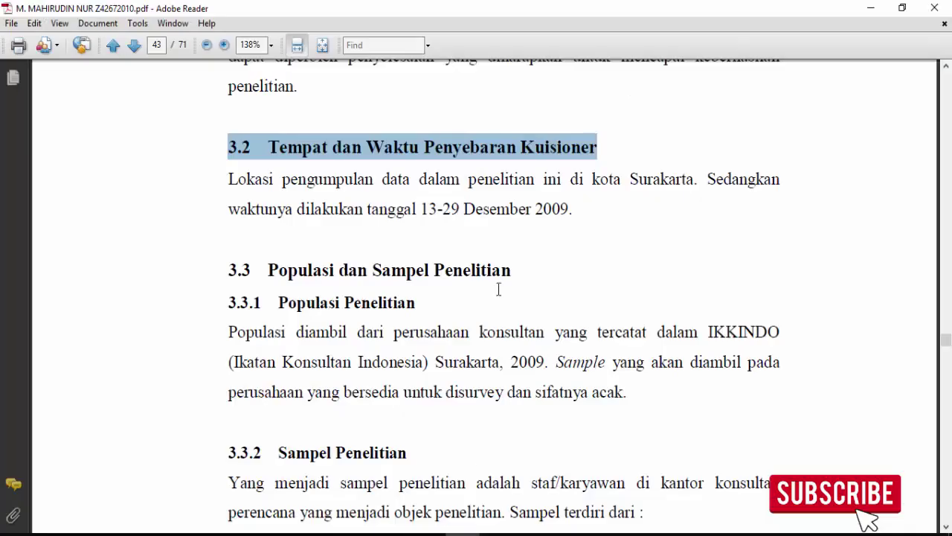
{"action": "mouse_move", "coordinate": [229, 180]}
{"action": "left_mouse_down"}
{"action": "mouse_move", "coordinate": [443, 209]}
{"action": "mouse_move", "coordinate": [559, 208]}
{"action": "left_mouse_up"}
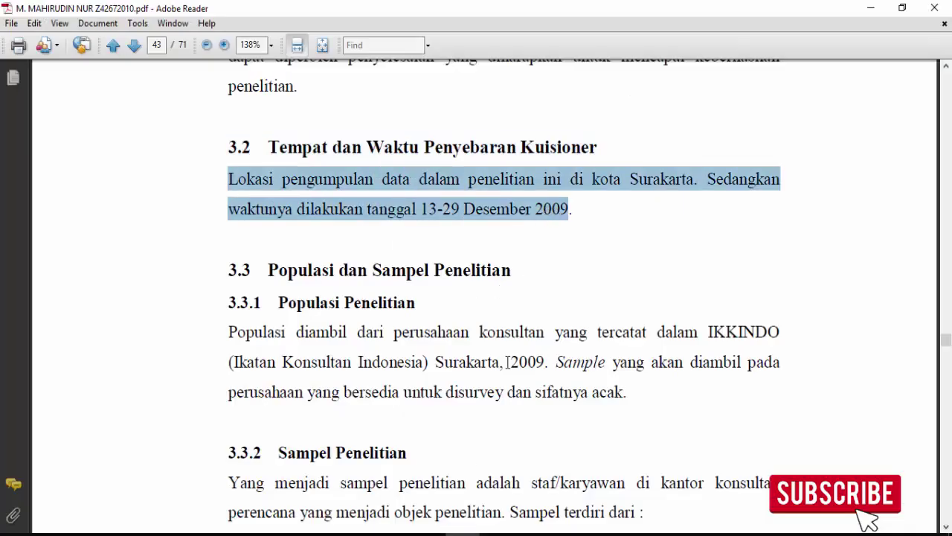
{"action": "key", "text": "alt+Tab"}
Paste the Lokasi paragraph and format it in smaller, light-coloured Open Sans.
{"action": "key", "text": "ctrl+v"}
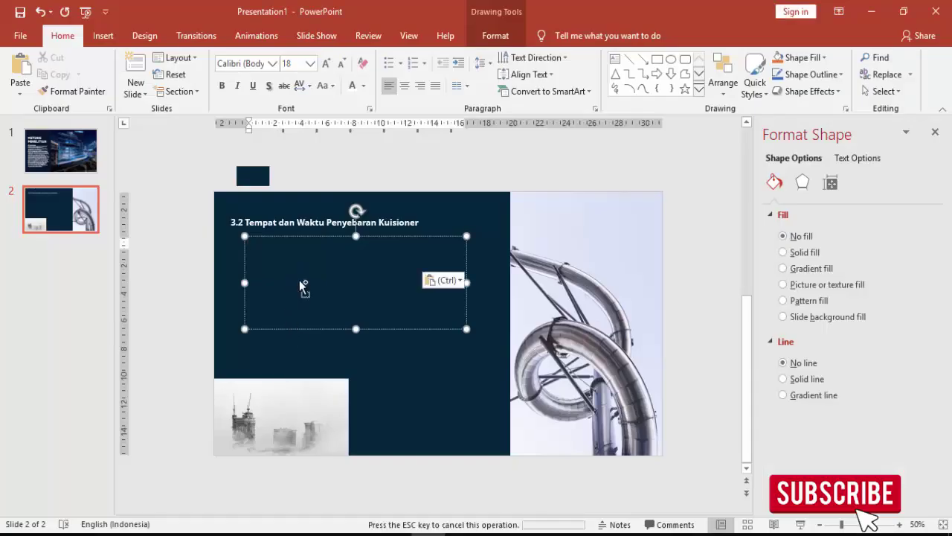
{"action": "left_click", "coordinate": [315, 237]}
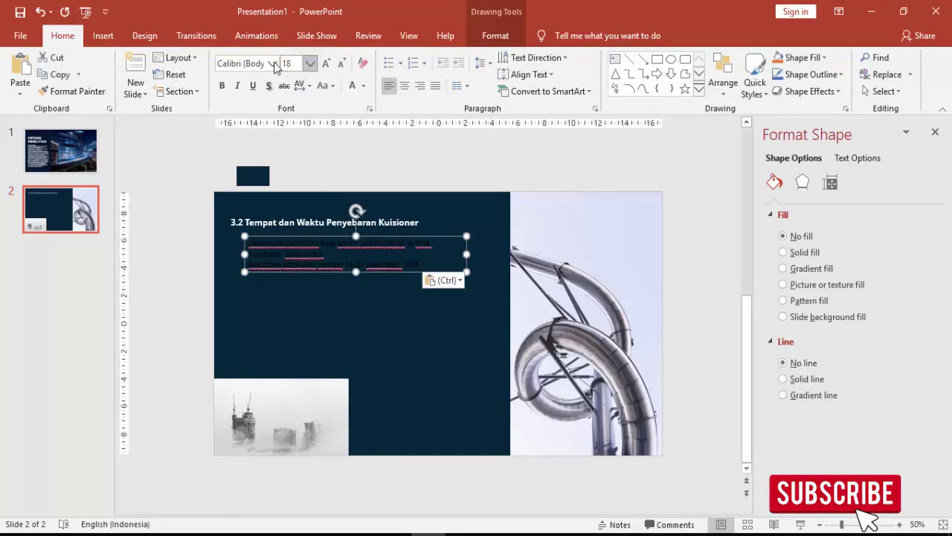
{"action": "left_click", "coordinate": [272, 63]}
{"action": "left_click", "coordinate": [248, 149]}
{"action": "left_click", "coordinate": [310, 63]}
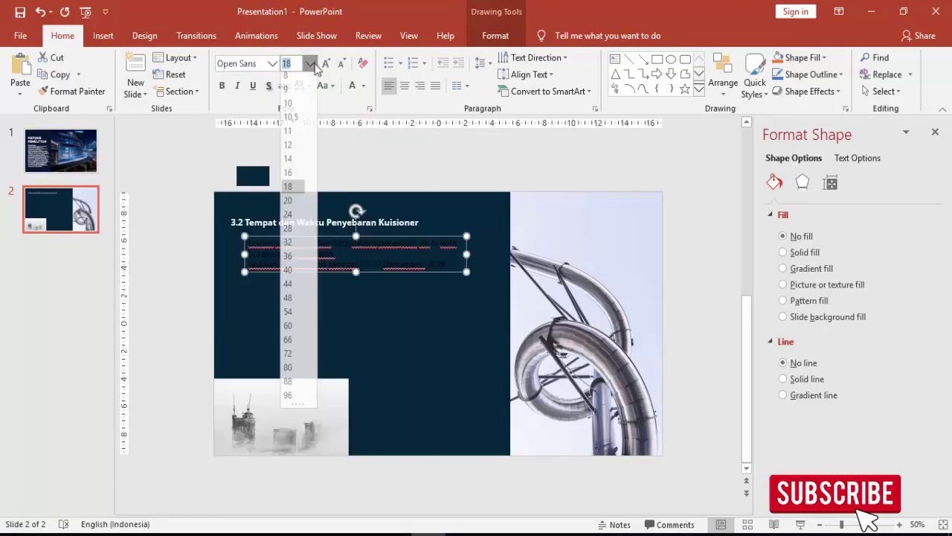
{"action": "left_click", "coordinate": [353, 85]}
Remove the line break after 'Sedangkan' and adjust the paragraph box's width and position.
{"action": "left_click_drag", "start_coordinate": [466, 251], "coordinate": [482, 253]}
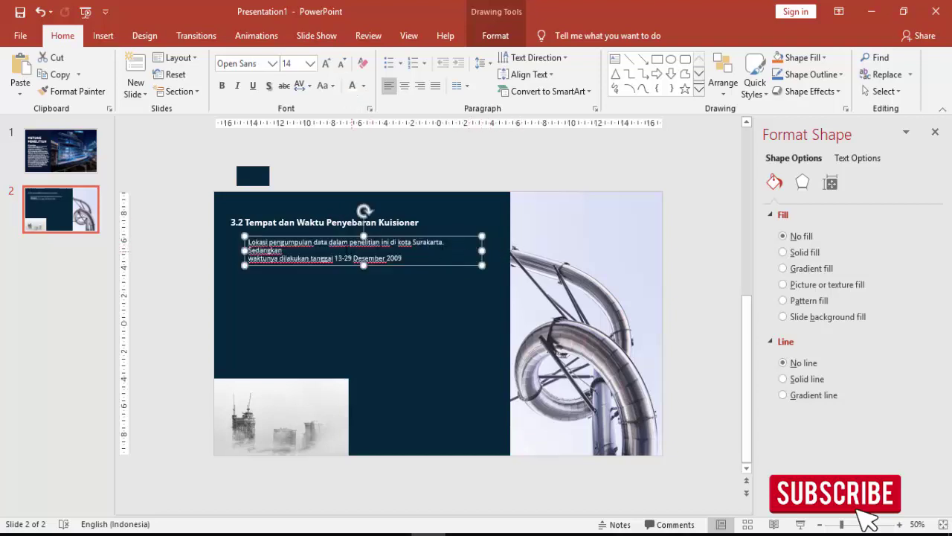
{"action": "key", "text": "Delete"}
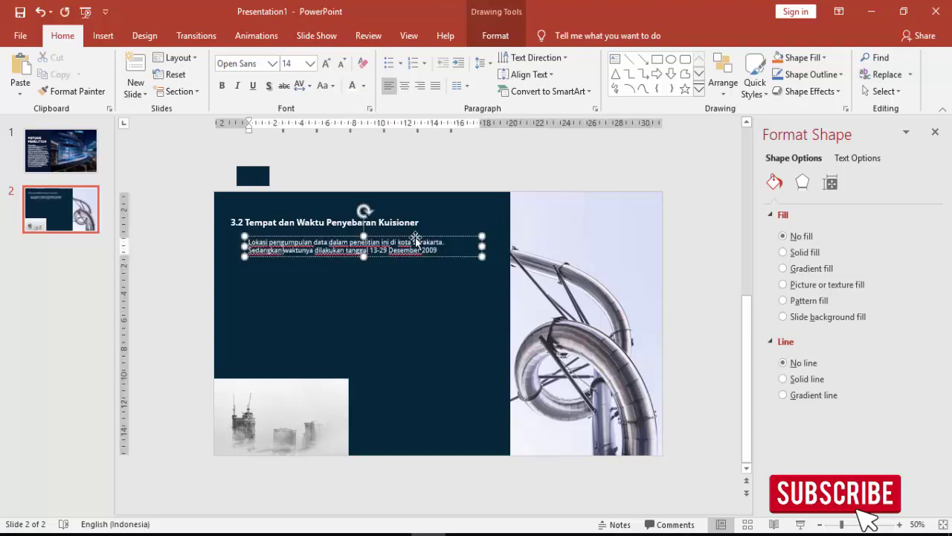
{"action": "left_click_drag", "start_coordinate": [417, 240], "coordinate": [420, 251]}
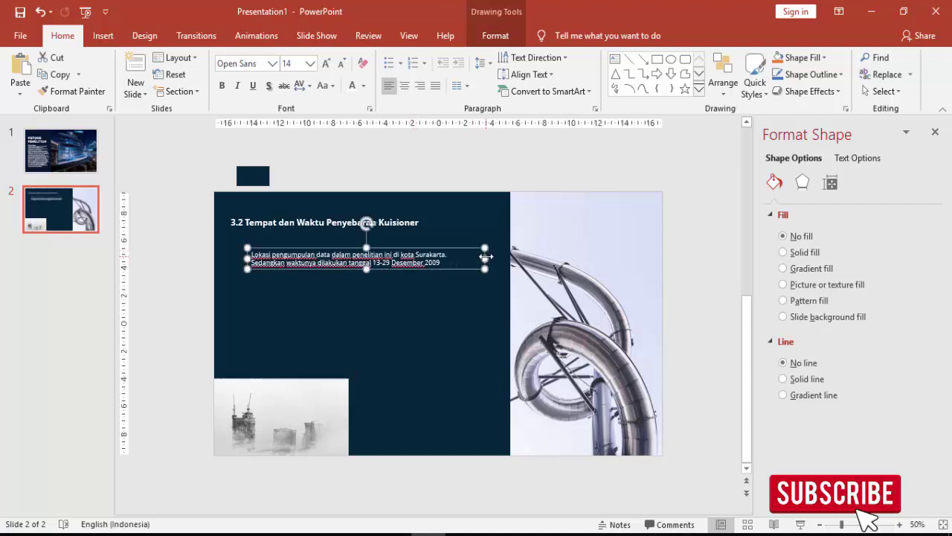
{"action": "left_click_drag", "start_coordinate": [485, 255], "coordinate": [439, 256]}
Move the heading slightly right and down, and add a space after '3.2'.
{"action": "left_click", "coordinate": [365, 222]}
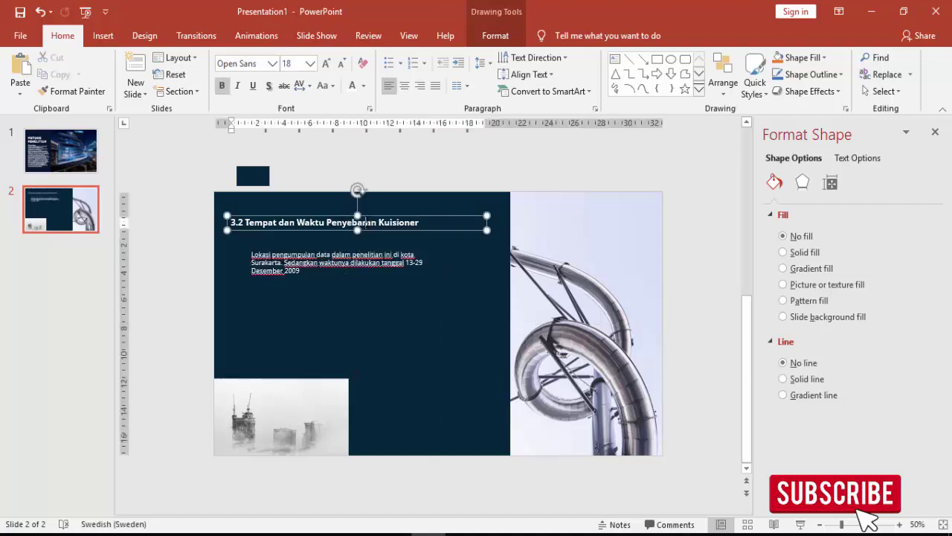
{"action": "left_click_drag", "start_coordinate": [375, 232], "coordinate": [374, 247]}
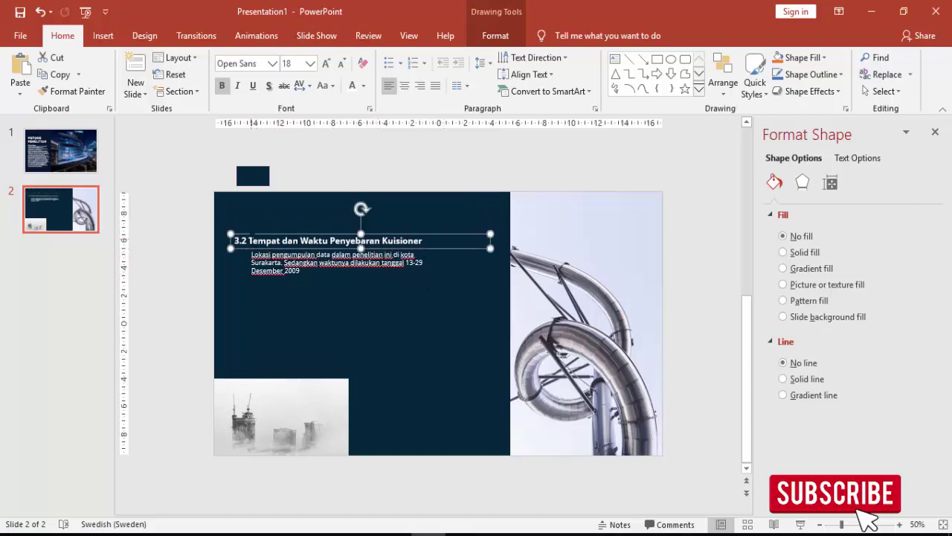
{"action": "left_click", "coordinate": [247, 240]}
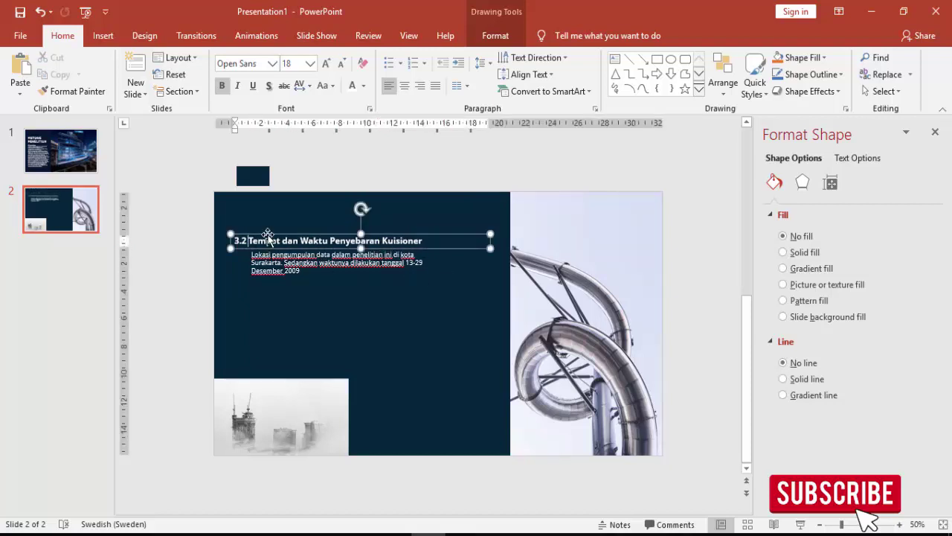
{"action": "left_click", "coordinate": [187, 275]}
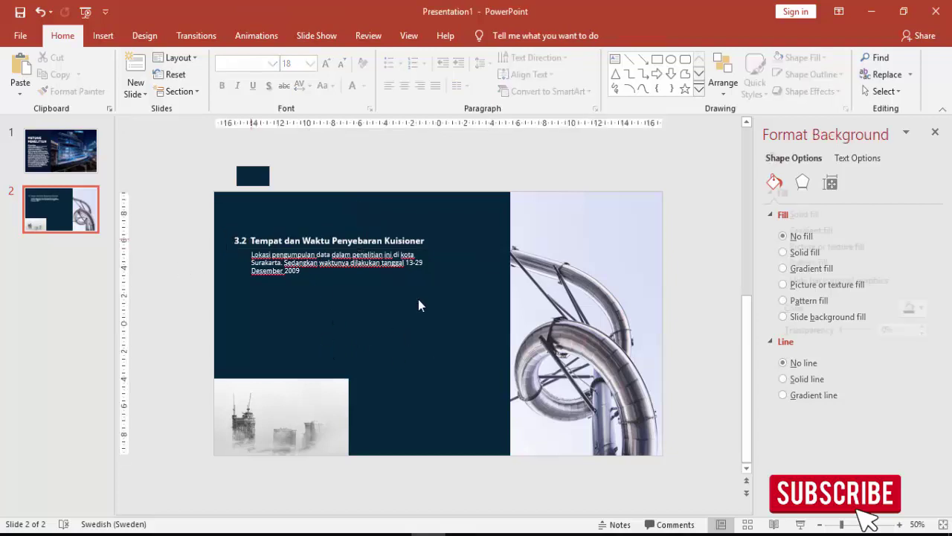
Make slide 2's bottom-left foggy city picture wider and taller.
{"action": "left_click", "coordinate": [337, 420]}
{"action": "left_click_drag", "start_coordinate": [348, 416], "coordinate": [372, 416]}
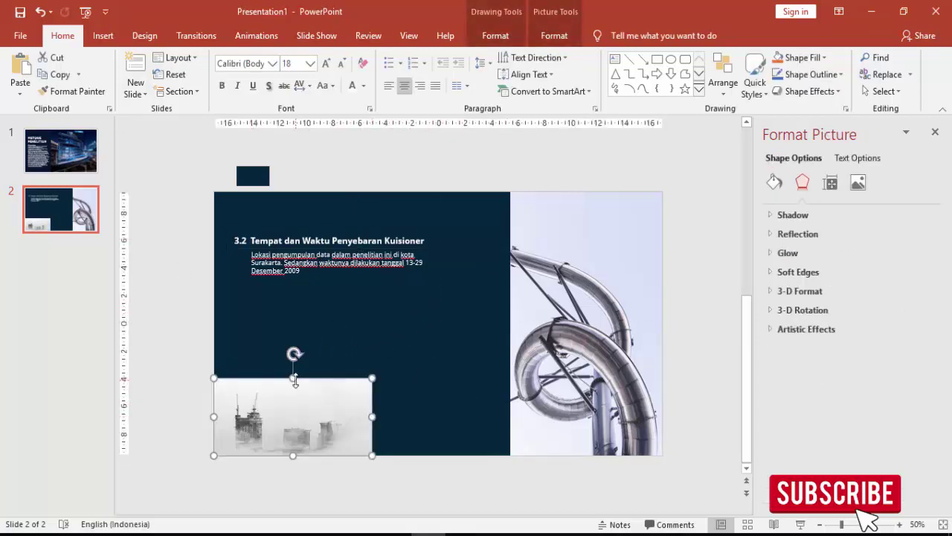
{"action": "left_click_drag", "start_coordinate": [292, 378], "coordinate": [293, 370]}
{"action": "left_click", "coordinate": [245, 361]}
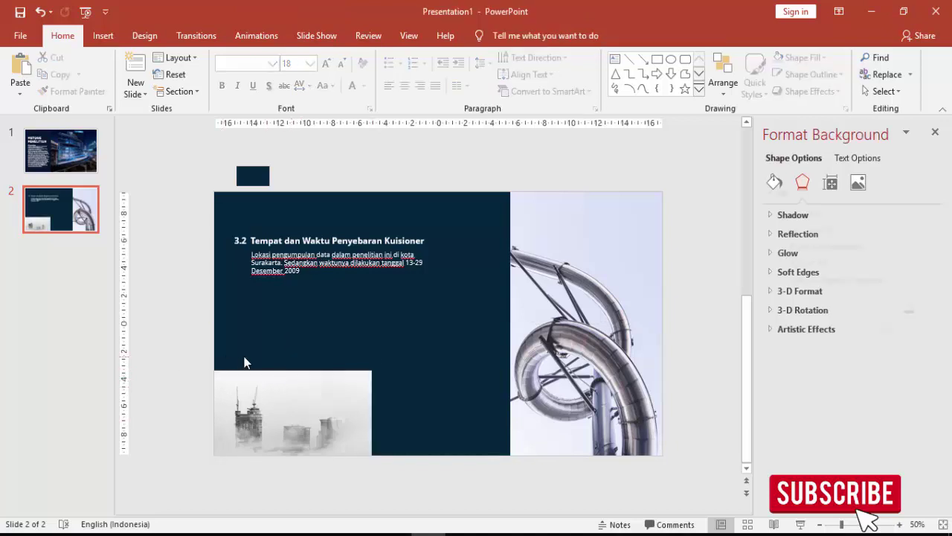
{"action": "right_click", "coordinate": [69, 258]}
Add slide 3 and delete its title and content placeholders.
{"action": "left_click", "coordinate": [101, 305]}
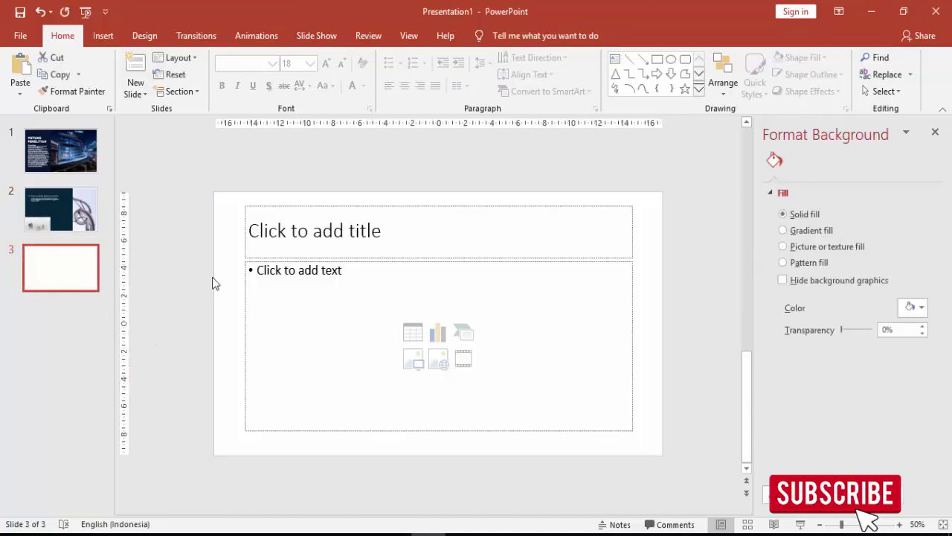
{"action": "left_click", "coordinate": [346, 206]}
{"action": "key", "text": "Delete"}
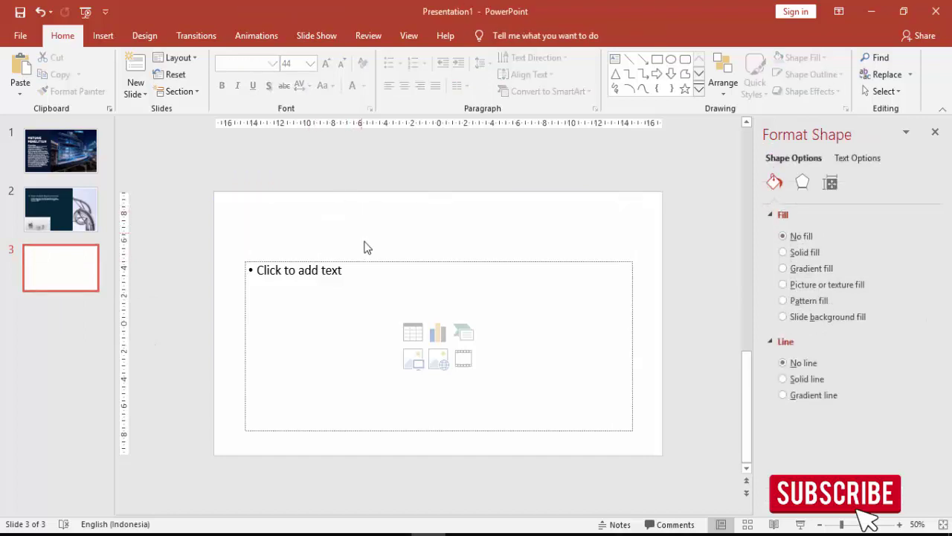
{"action": "left_click", "coordinate": [369, 262]}
{"action": "key", "text": "Delete"}
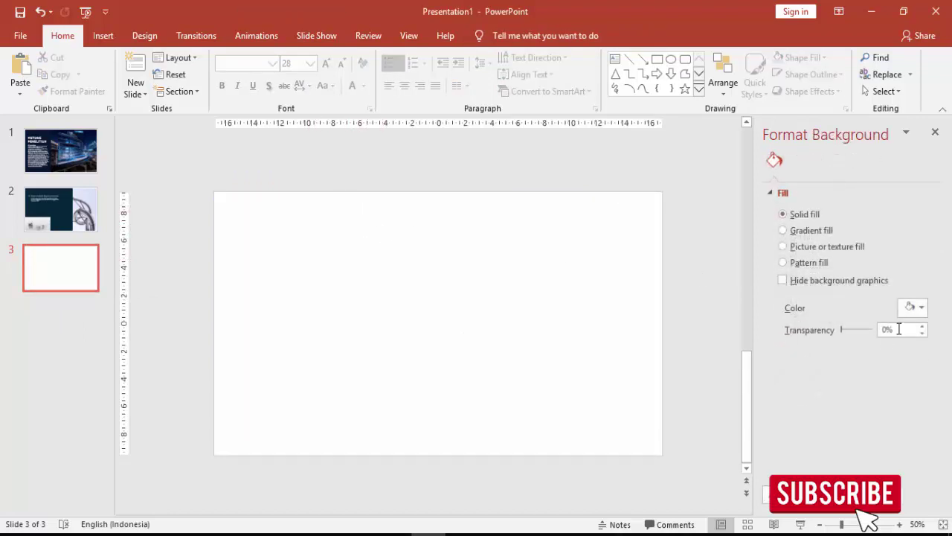
Give slide 3 the recent dark navy solid background.
{"action": "left_click", "coordinate": [921, 307]}
{"action": "left_click", "coordinate": [835, 467]}
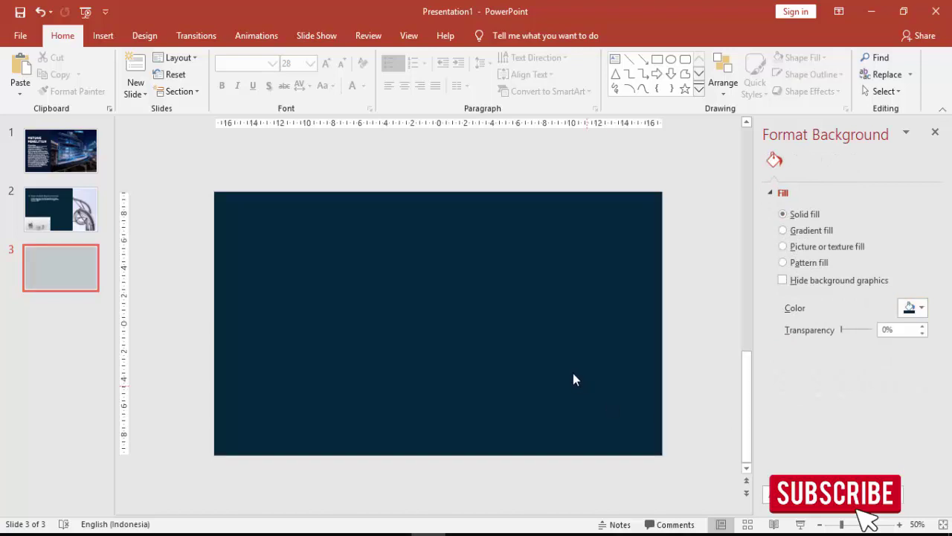
{"action": "left_click", "coordinate": [103, 36]}
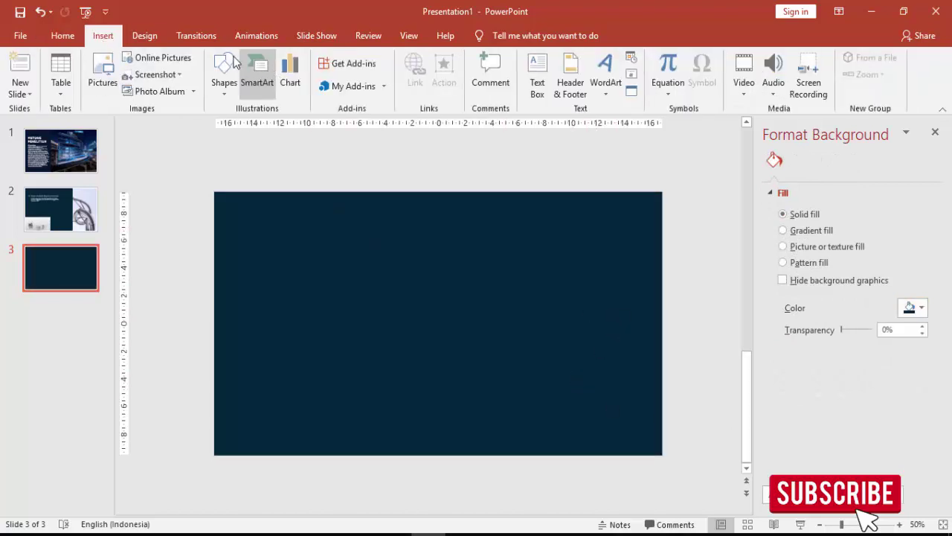
{"action": "left_click", "coordinate": [223, 71]}
Draw a tall, borderless rectangle centred down the middle of slide 3.
{"action": "left_click", "coordinate": [261, 124]}
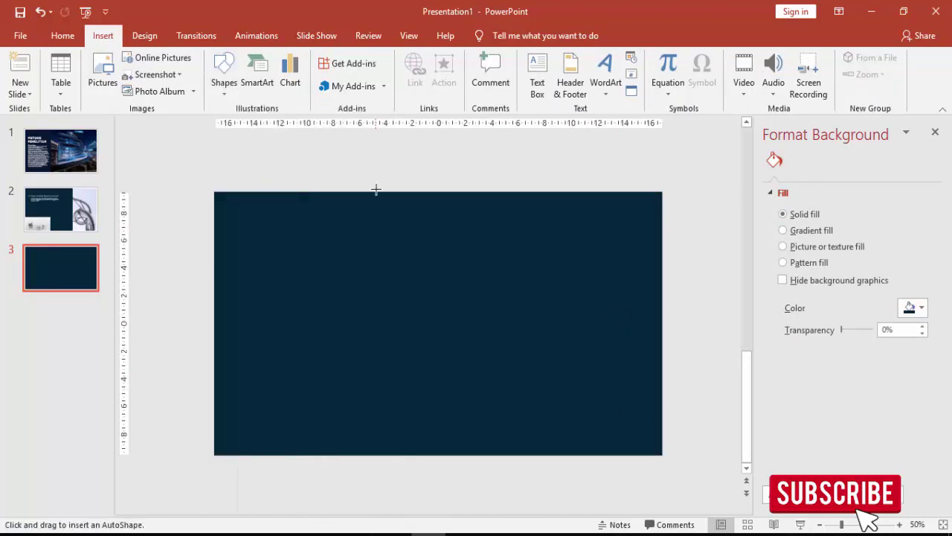
{"action": "left_click_drag", "start_coordinate": [399, 191], "coordinate": [506, 455]}
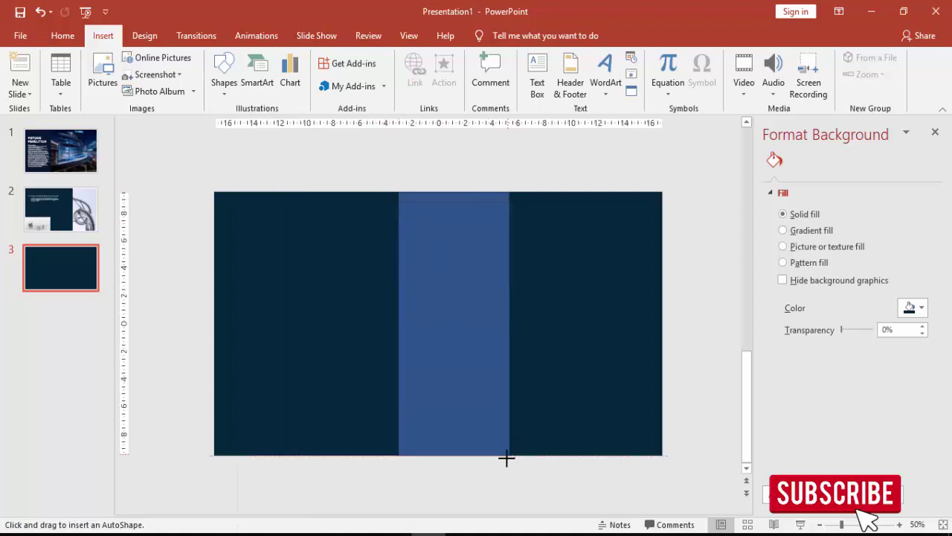
{"action": "left_click_drag", "start_coordinate": [486, 403], "coordinate": [471, 389]}
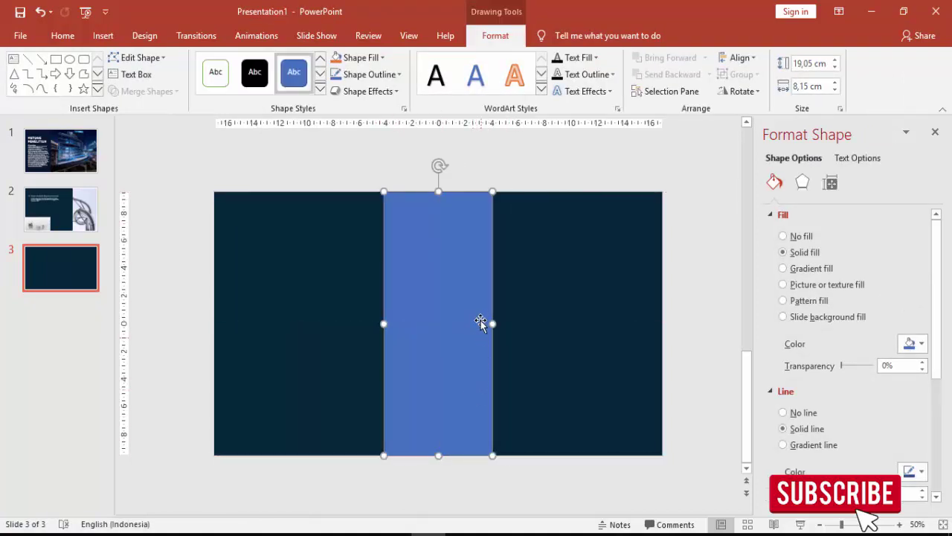
{"action": "left_click_drag", "start_coordinate": [491, 323], "coordinate": [503, 321]}
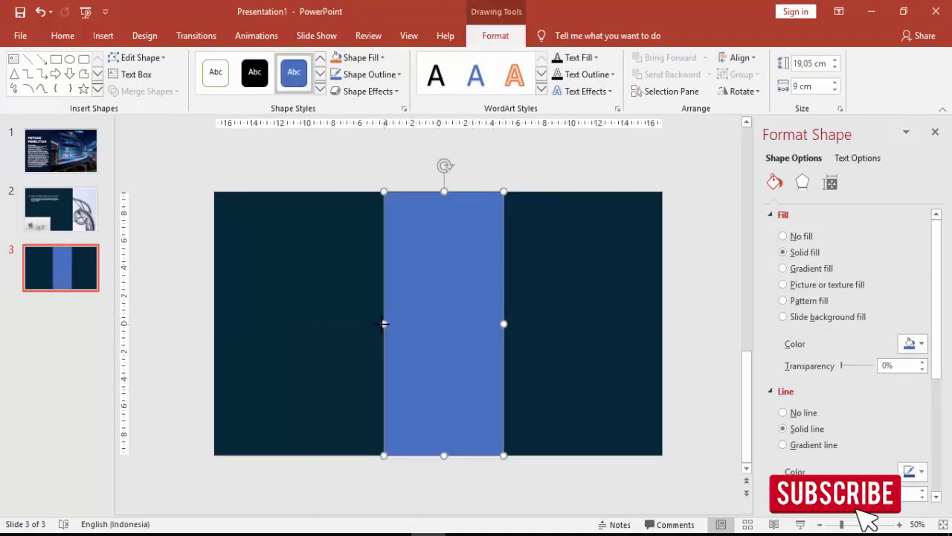
{"action": "left_click_drag", "start_coordinate": [382, 323], "coordinate": [378, 323]}
{"action": "left_click_drag", "start_coordinate": [452, 323], "coordinate": [445, 323]}
{"action": "left_click", "coordinate": [787, 414]}
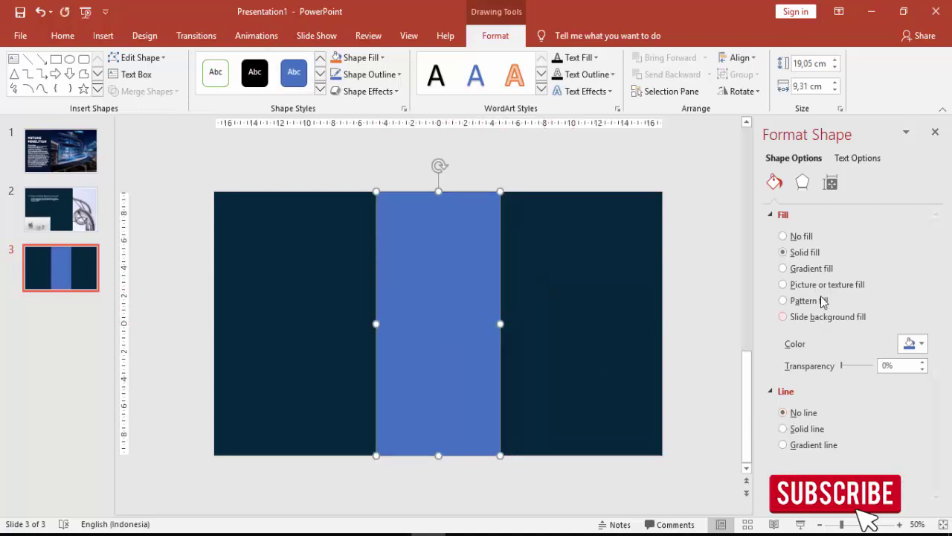
Fill the rectangle with the kitchen corridor photo from the architecture folder.
{"action": "left_click", "coordinate": [819, 287]}
{"action": "left_click", "coordinate": [805, 359]}
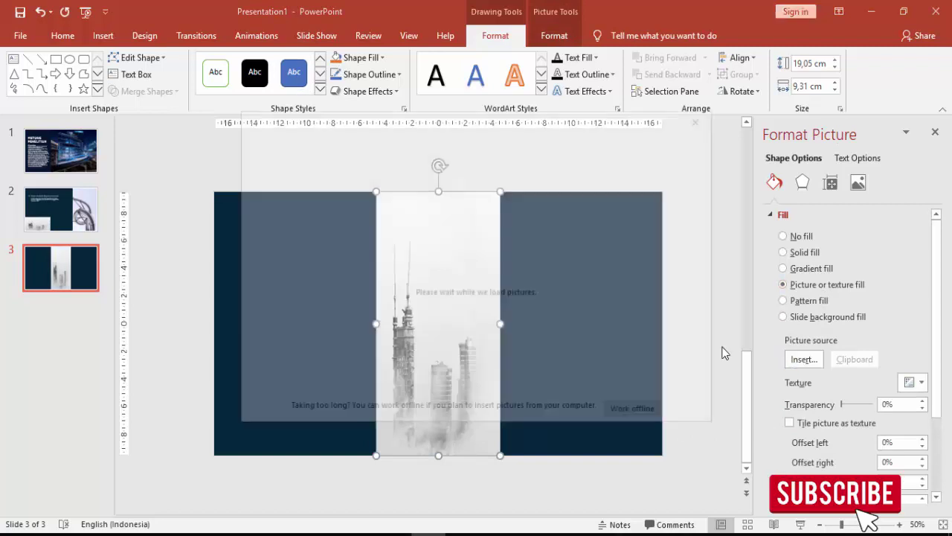
{"action": "left_click", "coordinate": [467, 208]}
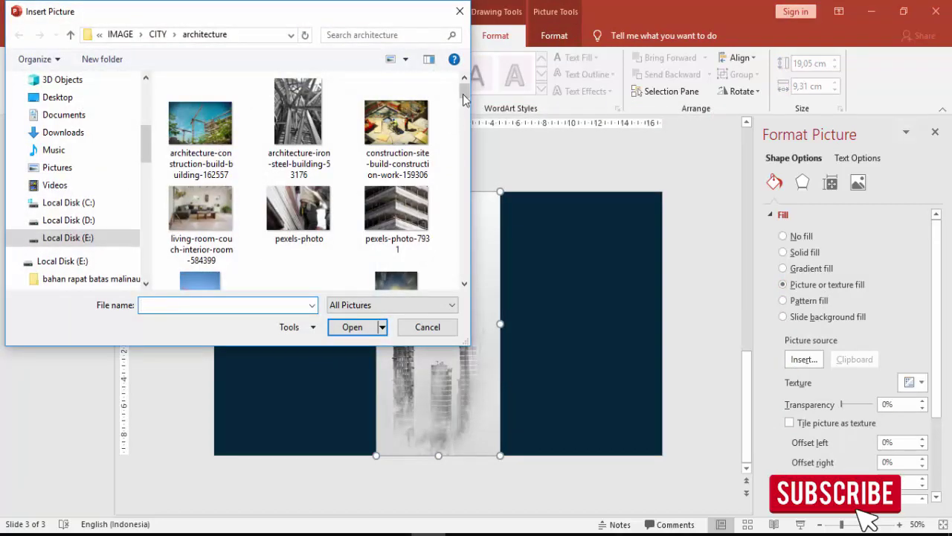
{"action": "left_click_drag", "start_coordinate": [465, 99], "coordinate": [462, 256]}
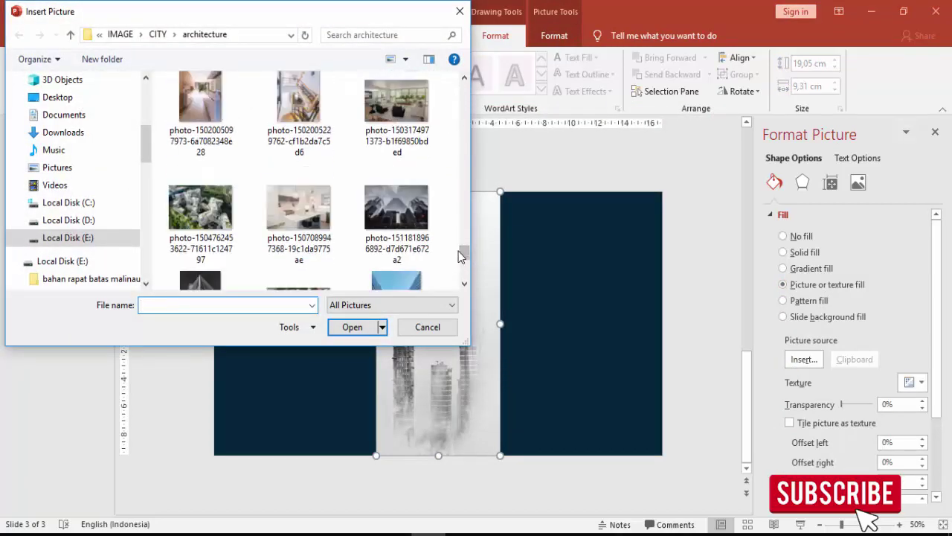
{"action": "left_click", "coordinate": [299, 104]}
{"action": "left_click", "coordinate": [201, 127]}
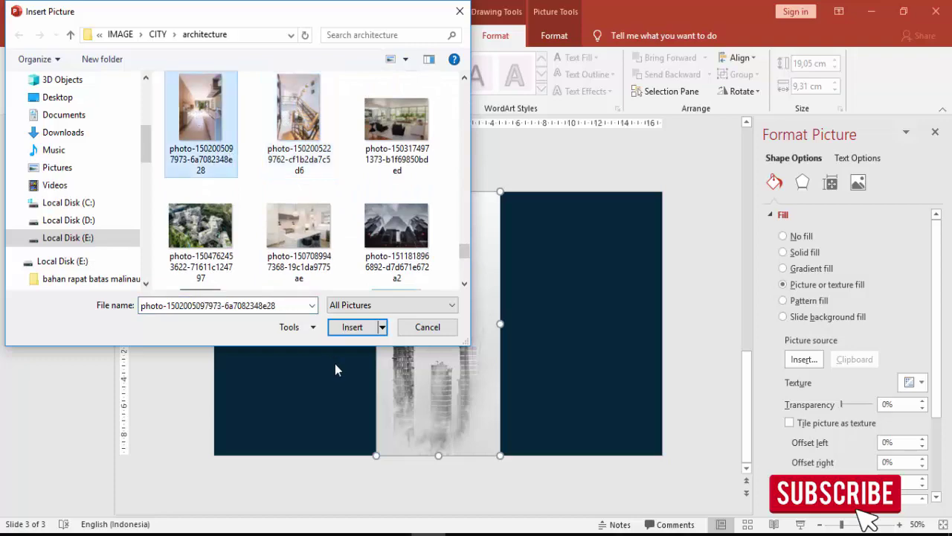
{"action": "left_click", "coordinate": [352, 327]}
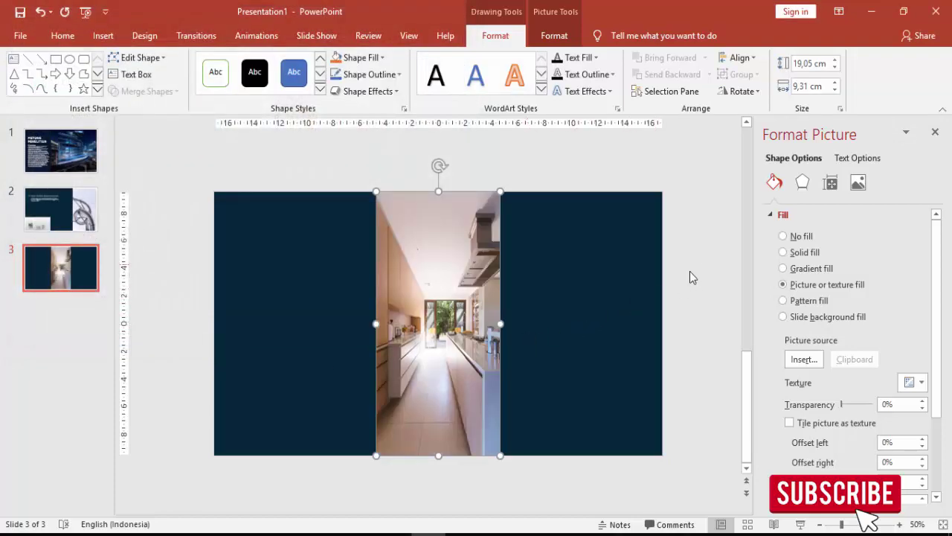
Reframe the photo with offsets of -30% left and -25% right.
{"action": "scroll", "coordinate": [912, 402], "scroll_direction": "down", "scroll_amount": 2}
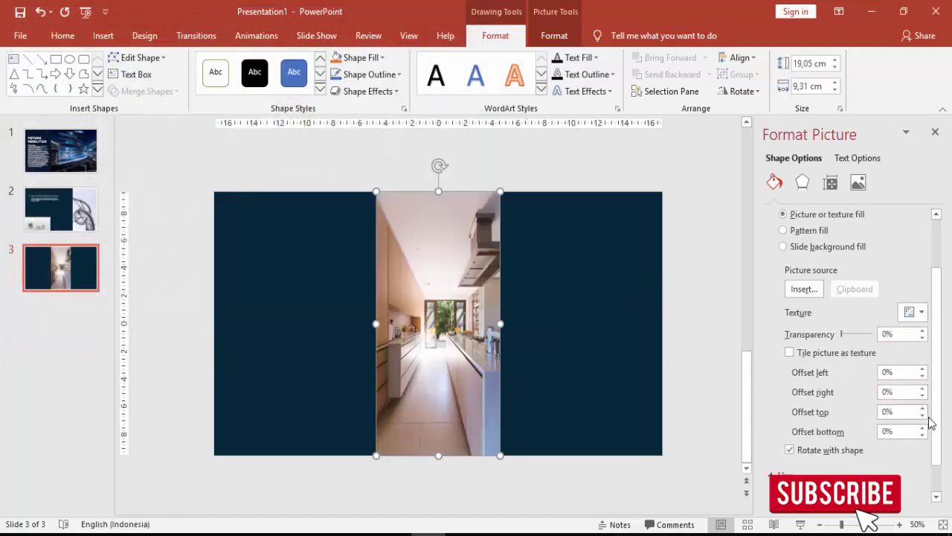
{"action": "left_click", "coordinate": [923, 377]}
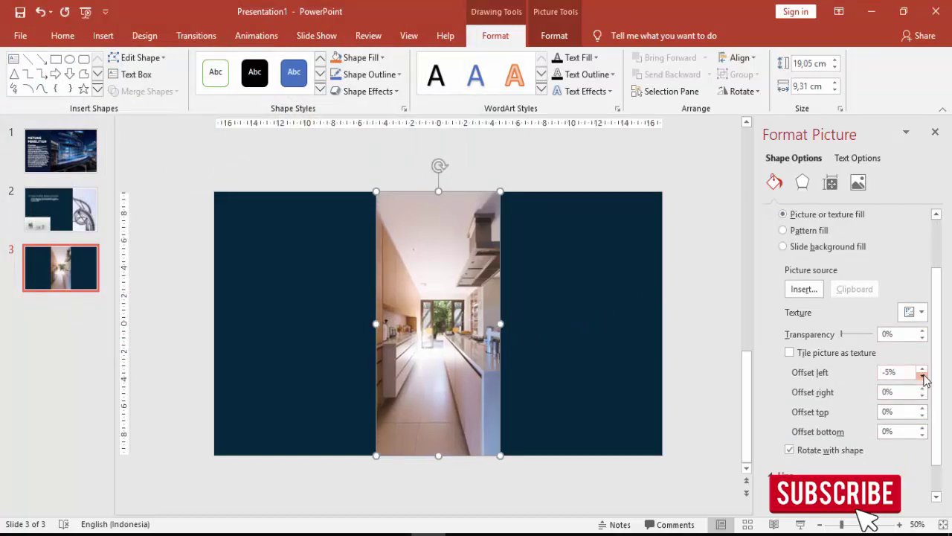
{"action": "left_click", "coordinate": [923, 397]}
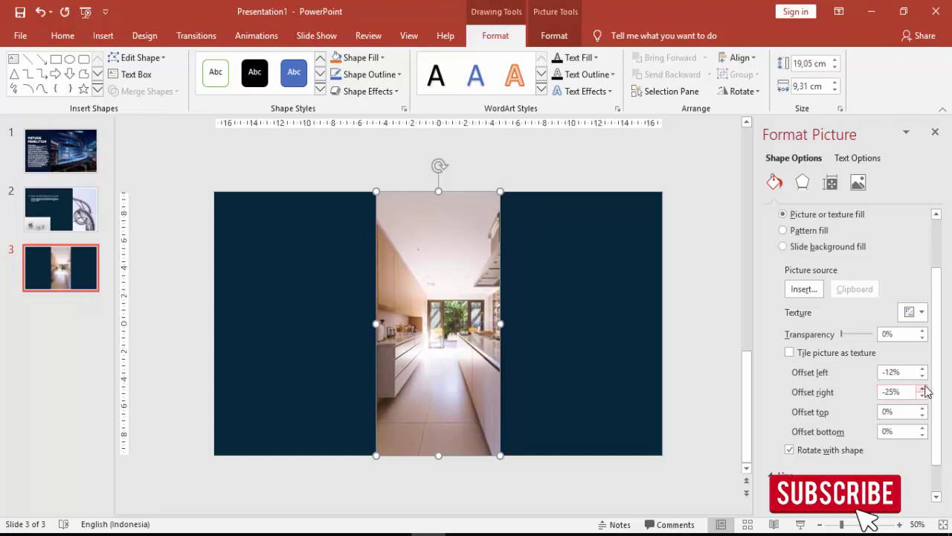
{"action": "left_click", "coordinate": [923, 376]}
{"action": "left_click", "coordinate": [923, 376]}
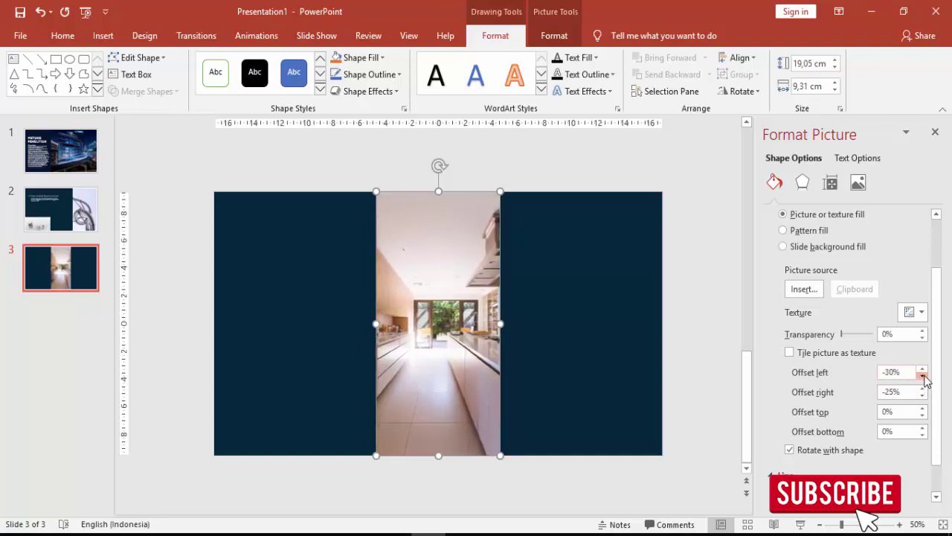
{"action": "left_click", "coordinate": [642, 348]}
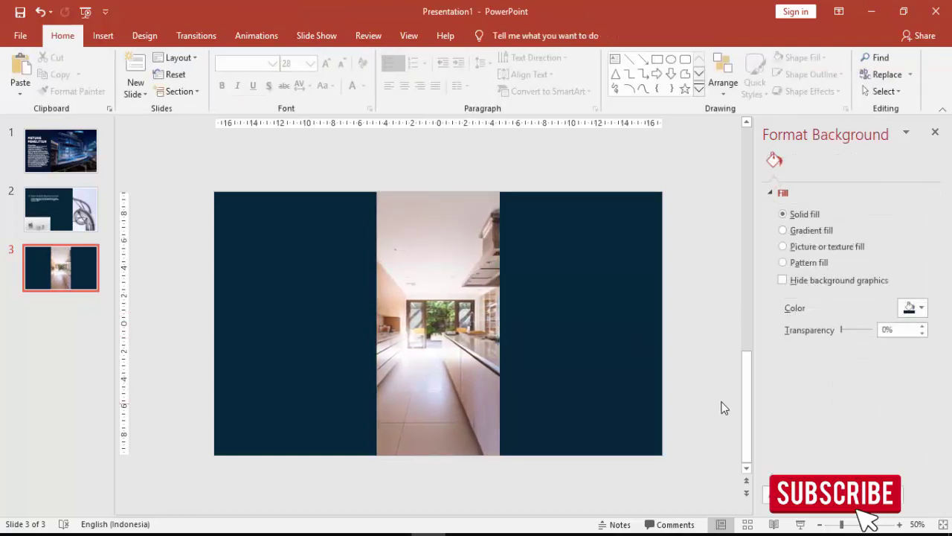
Add a slide 3 text box with the heading '3.3 Populasi dan Sampel Penelitian' in white Open Sans.
{"action": "left_click", "coordinate": [103, 35]}
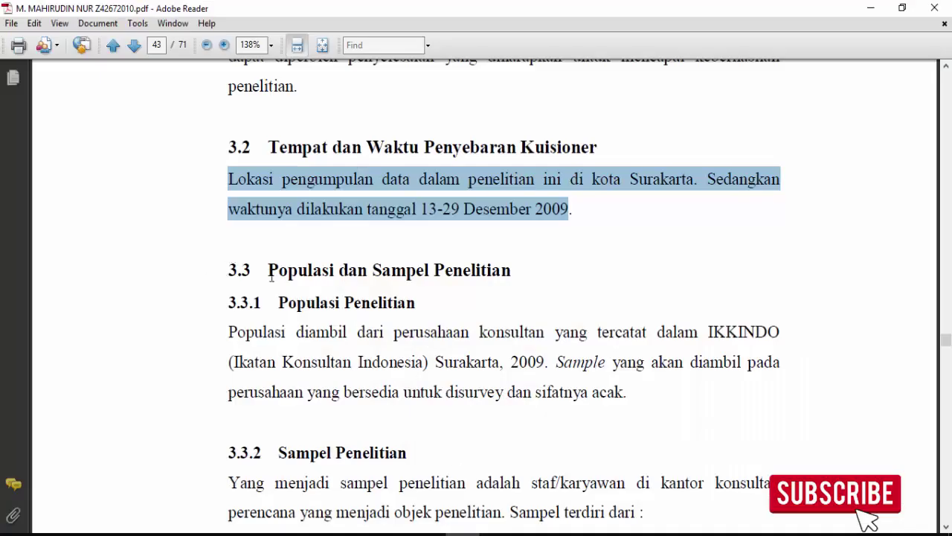
{"action": "left_click_drag", "start_coordinate": [270, 275], "coordinate": [492, 278]}
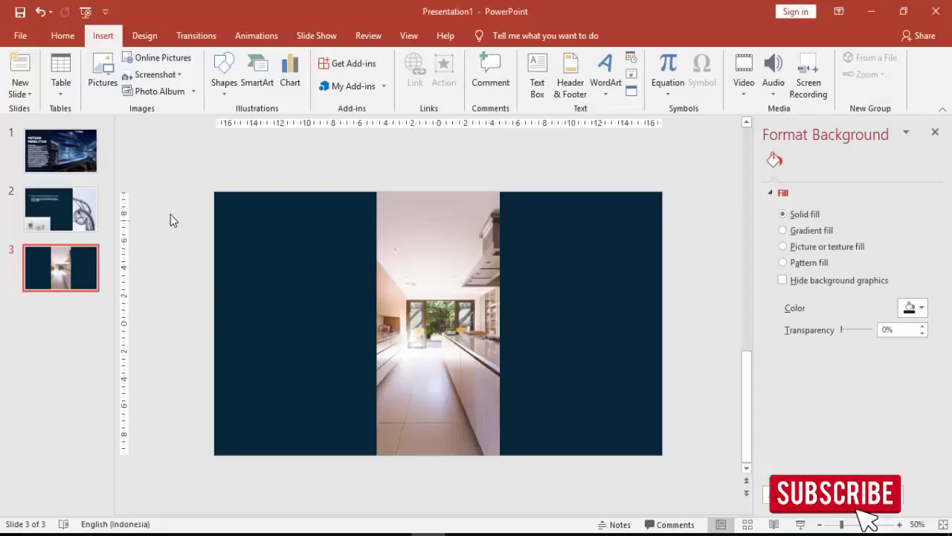
{"action": "left_click", "coordinate": [525, 75]}
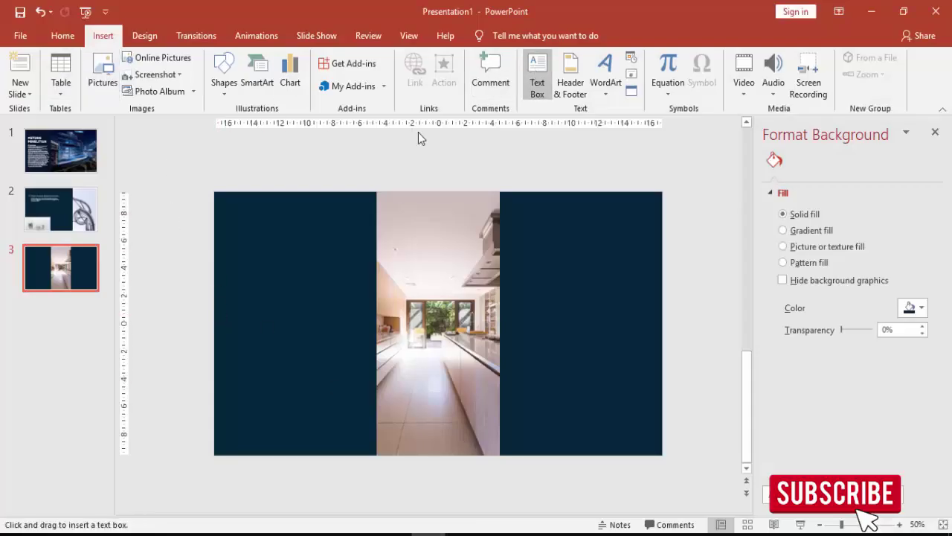
{"action": "left_click", "coordinate": [221, 215]}
{"action": "left_click_drag", "start_coordinate": [360, 248], "coordinate": [359, 247]}
{"action": "key", "text": "ctrl+f"}
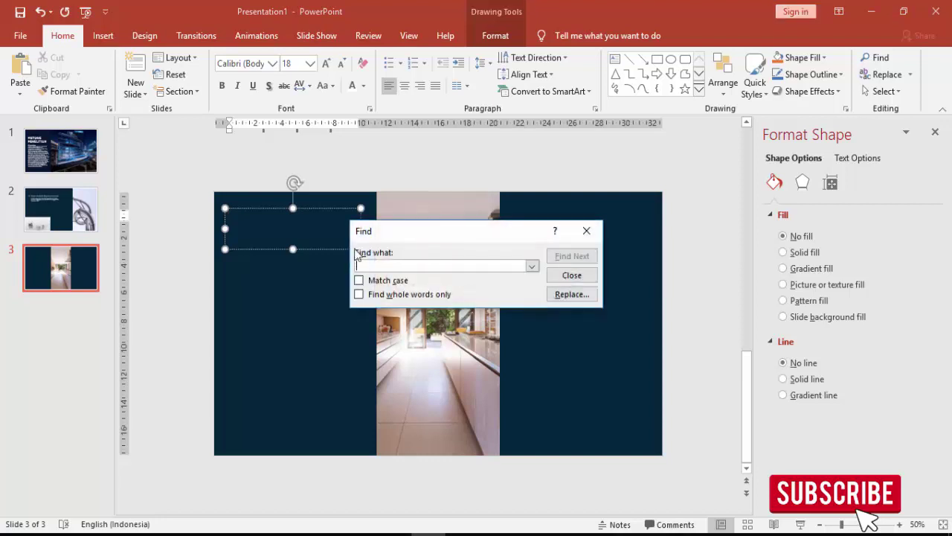
{"action": "key", "text": "ctrl+v"}
{"action": "left_click", "coordinate": [586, 230]}
{"action": "key", "text": "ctrl+v"}
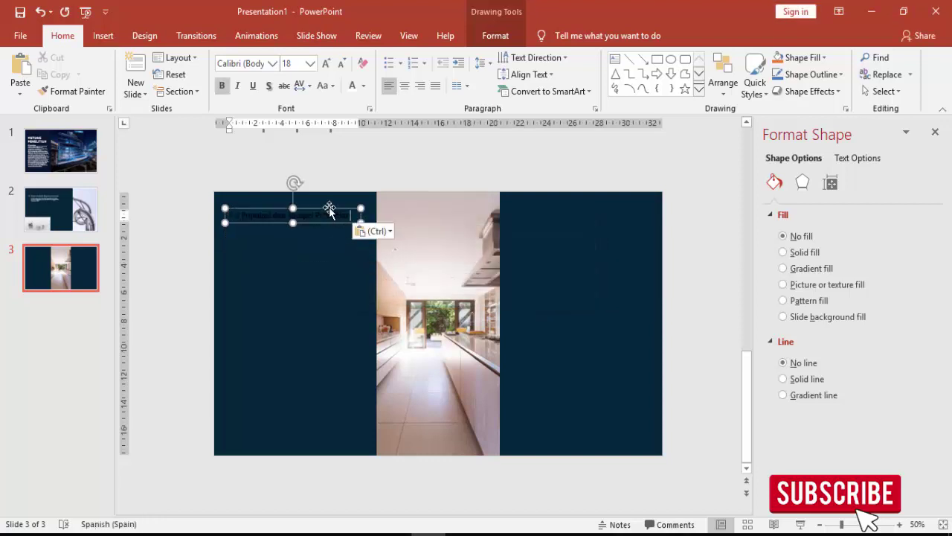
{"action": "left_click", "coordinate": [272, 63]}
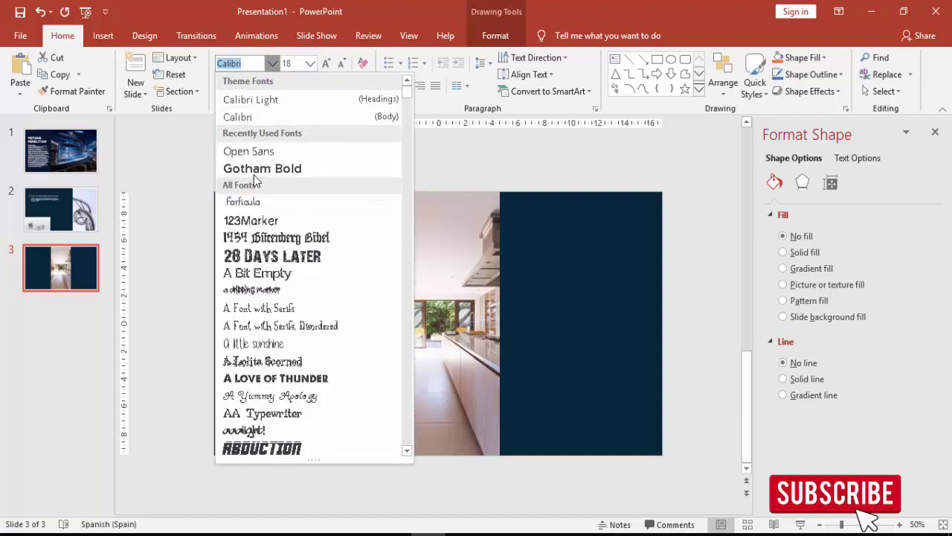
{"action": "left_click", "coordinate": [251, 153]}
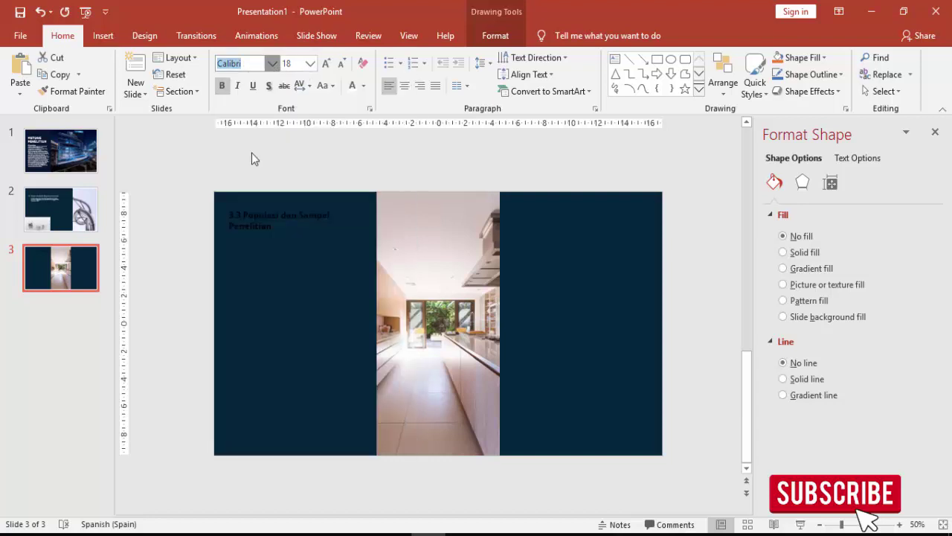
{"action": "left_click", "coordinate": [359, 87]}
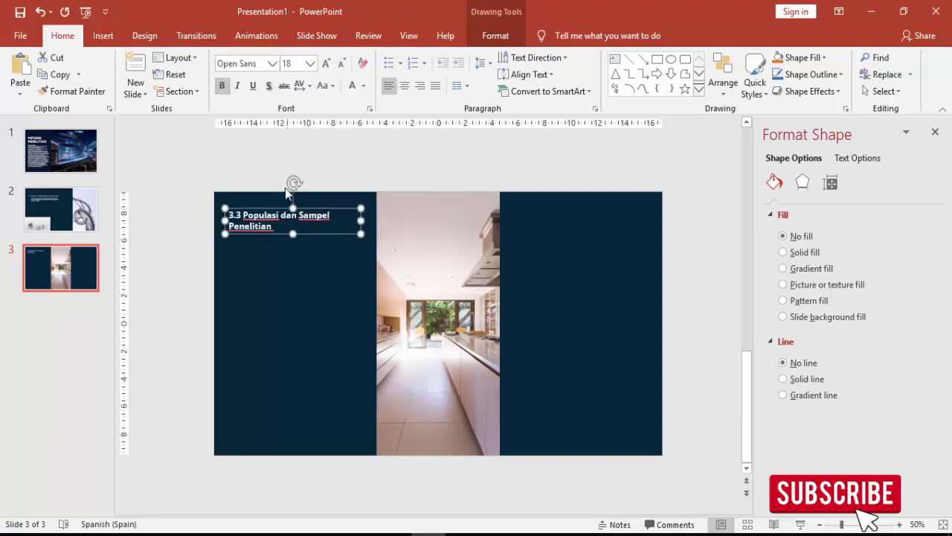
Widen the title box and hang-indent its wrapped line so 'Penelitian' sits under 'Populasi'.
{"action": "scroll", "coordinate": [285, 187], "scroll_direction": "up", "scroll_amount": 5}
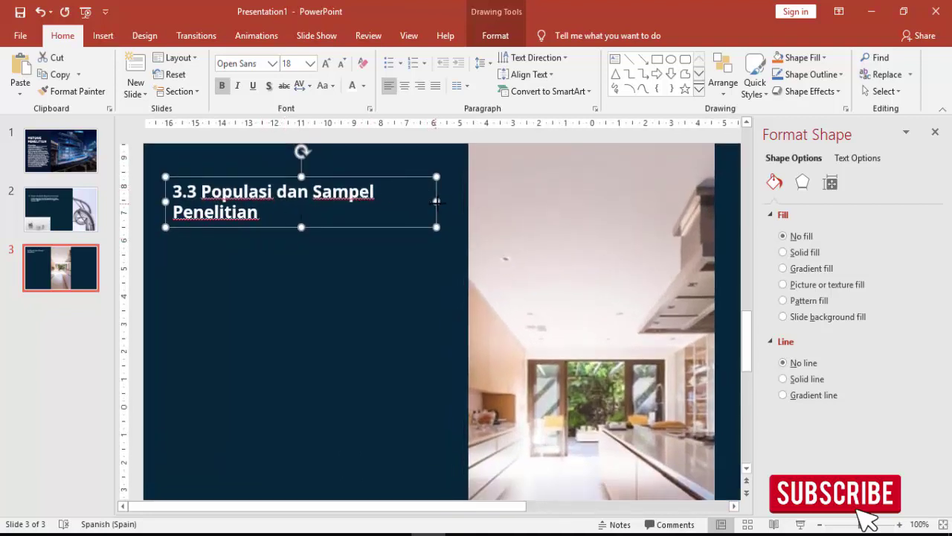
{"action": "left_click_drag", "start_coordinate": [437, 201], "coordinate": [442, 201]}
{"action": "left_click_drag", "start_coordinate": [201, 192], "coordinate": [258, 212]}
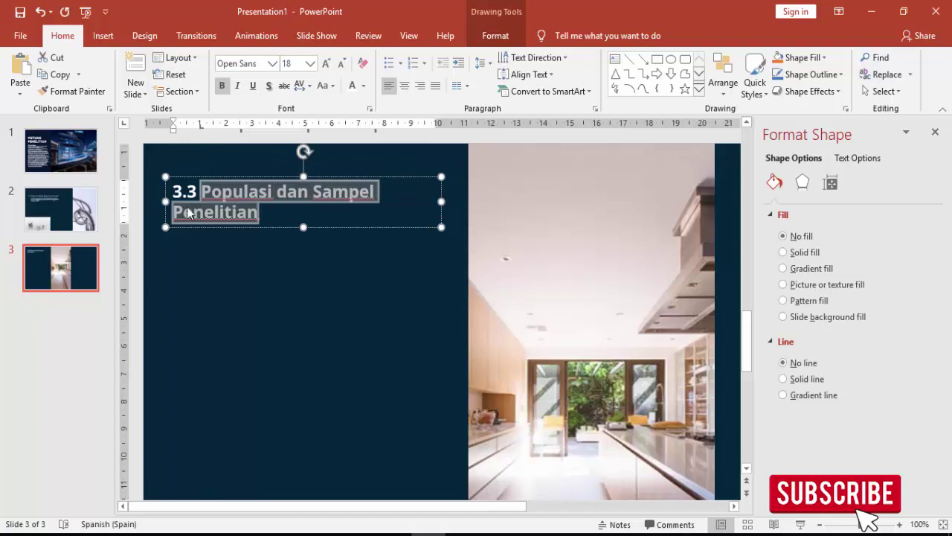
{"action": "left_click_drag", "start_coordinate": [179, 127], "coordinate": [199, 132]}
{"action": "left_click", "coordinate": [250, 191]}
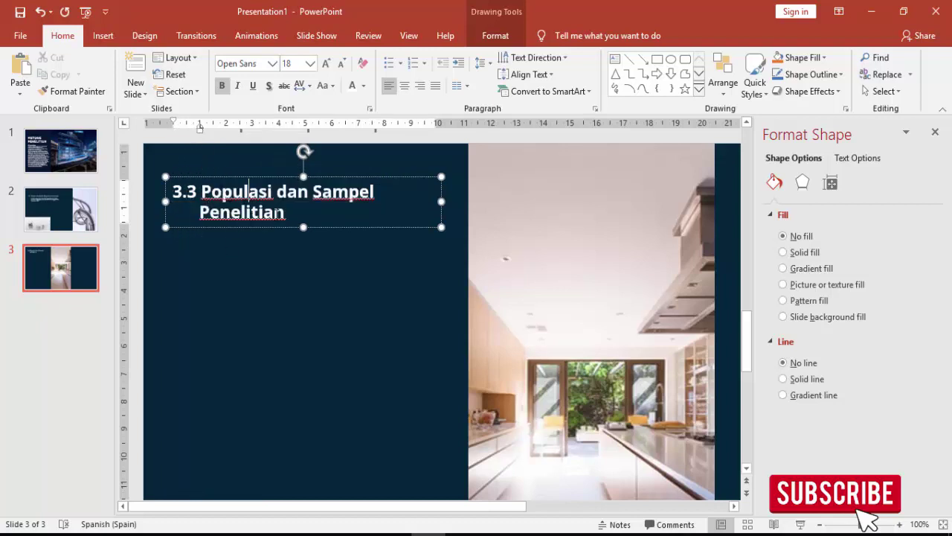
{"action": "left_click", "coordinate": [360, 262]}
{"action": "scroll", "coordinate": [359, 262], "scroll_direction": "down", "scroll_amount": 3}
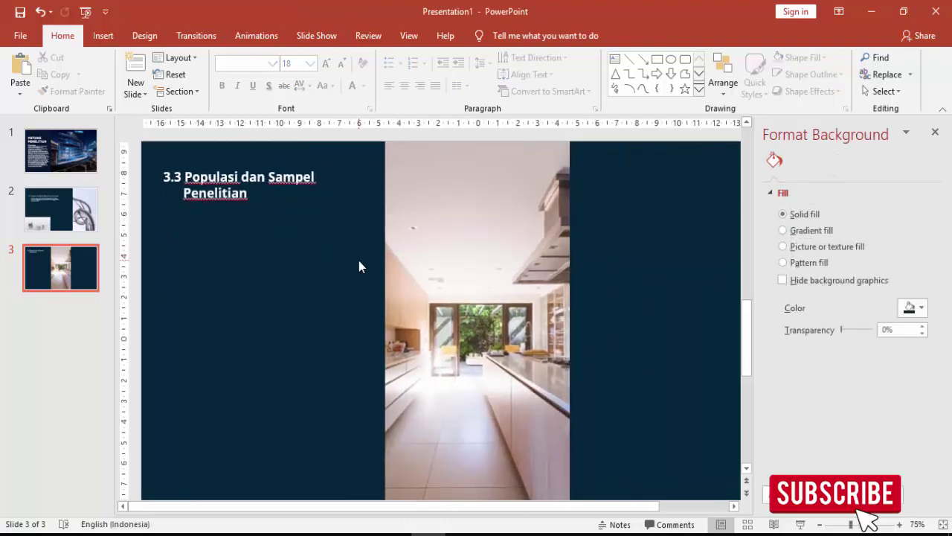
Copy the 3.3.1 heading and paragraph from the thesis PDF.
{"action": "key", "text": "alt+Tab"}
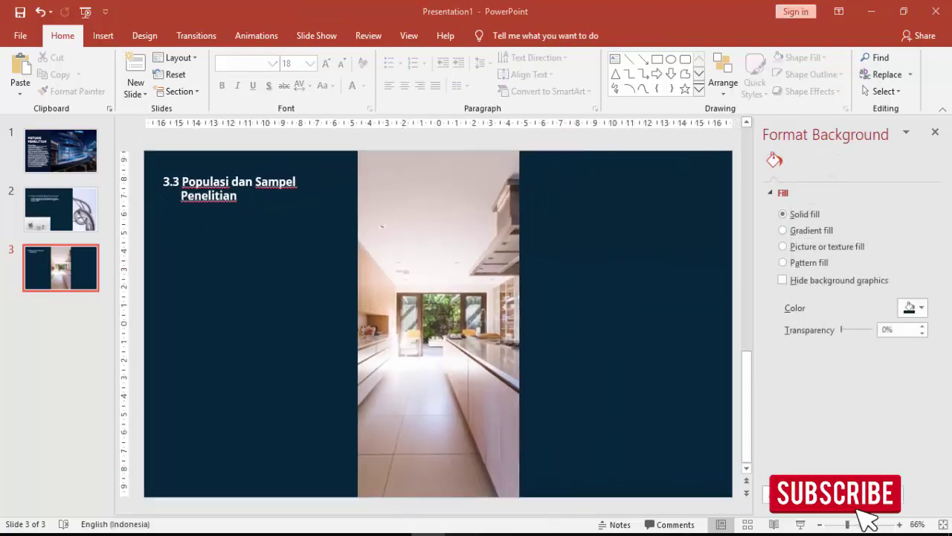
{"action": "left_click", "coordinate": [297, 303]}
{"action": "mouse_move", "coordinate": [227, 301]}
{"action": "left_mouse_down"}
{"action": "mouse_move", "coordinate": [605, 371]}
{"action": "mouse_move", "coordinate": [604, 381]}
{"action": "left_mouse_up"}
{"action": "key", "text": "alt+Tab"}
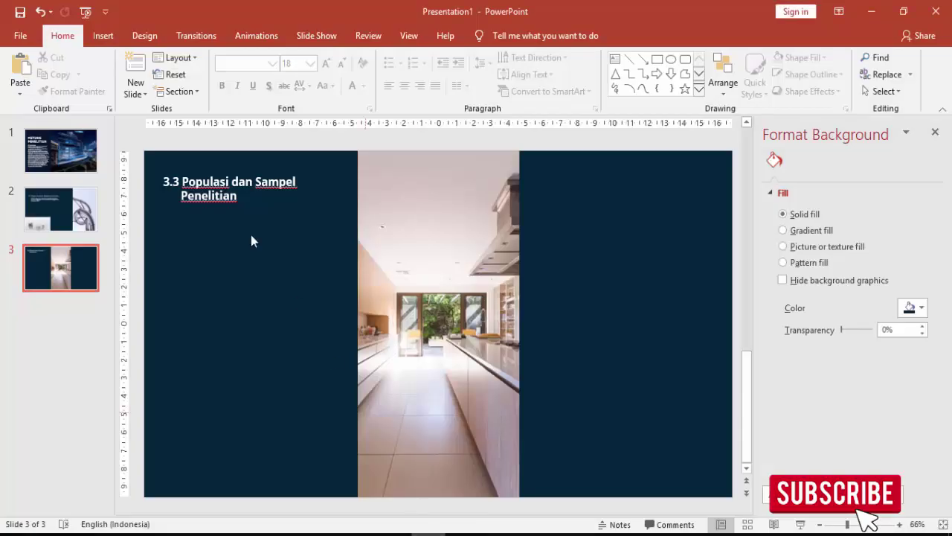
Paste the 3.3.1 paragraph into a new text box below the title, in 14 pt Open Sans.
{"action": "left_click", "coordinate": [102, 36]}
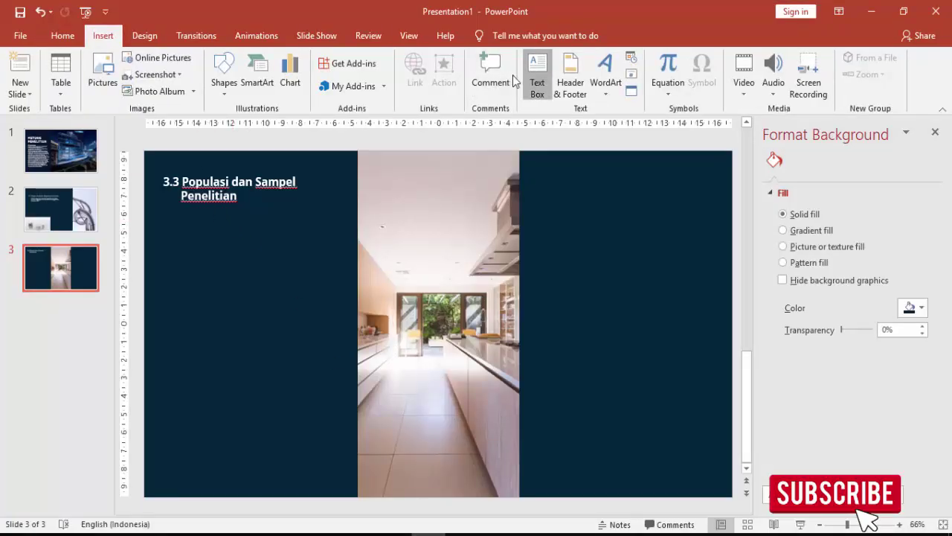
{"action": "left_click", "coordinate": [537, 74]}
{"action": "left_click_drag", "start_coordinate": [178, 219], "coordinate": [341, 297]}
{"action": "key", "text": "ctrl+v"}
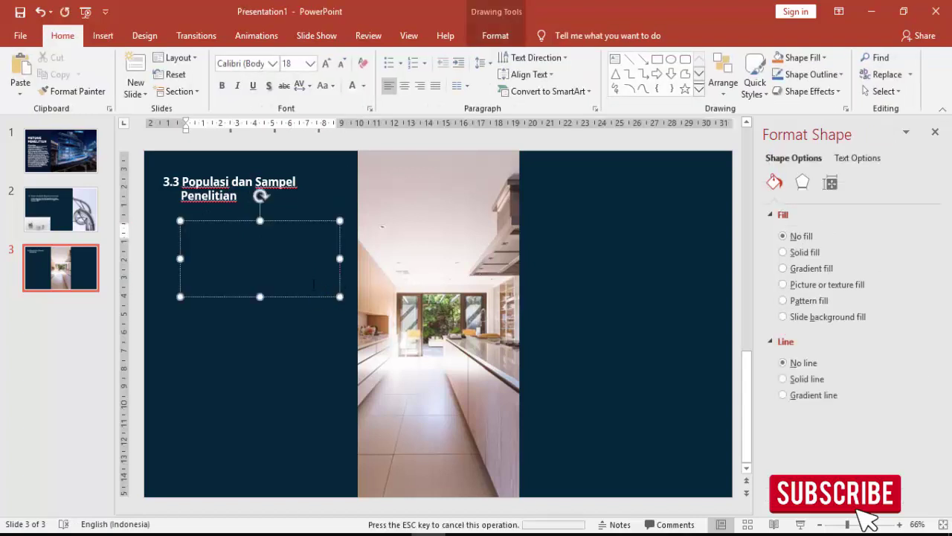
{"action": "left_click", "coordinate": [310, 63]}
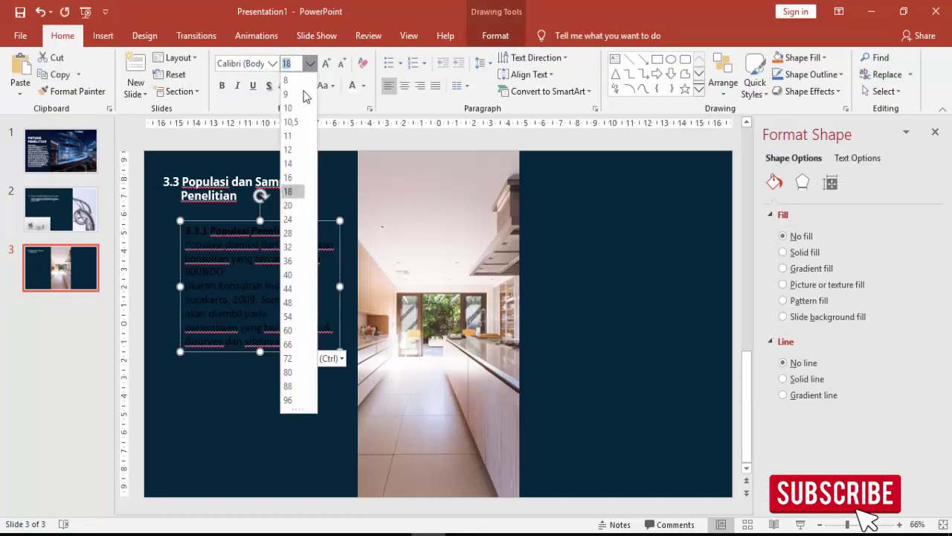
{"action": "left_click", "coordinate": [294, 163]}
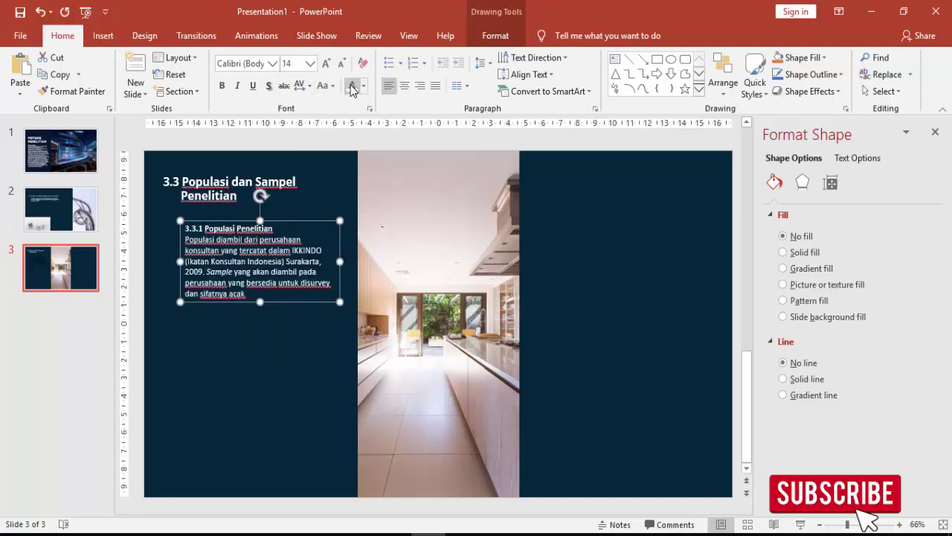
{"action": "left_click", "coordinate": [273, 64]}
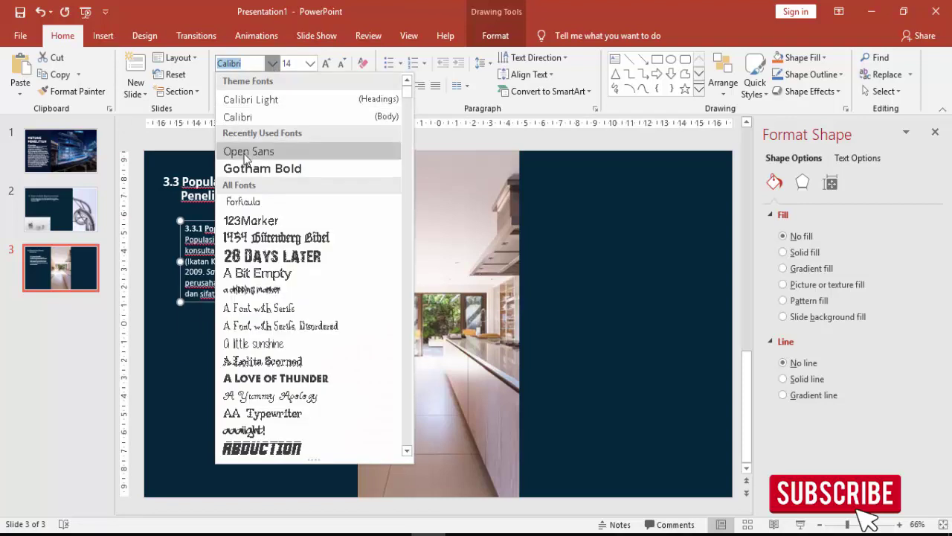
{"action": "left_click", "coordinate": [245, 153]}
Remove the line breaks after 'IKKINDO' and 'pada', and left-align the paragraph.
{"action": "left_click", "coordinate": [325, 228]}
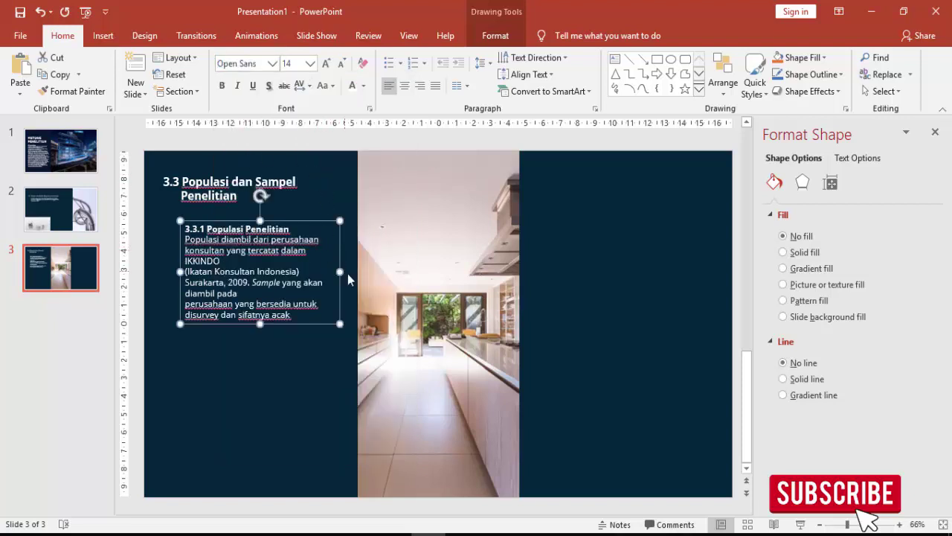
{"action": "left_click", "coordinate": [221, 261]}
{"action": "key", "text": "Delete"}
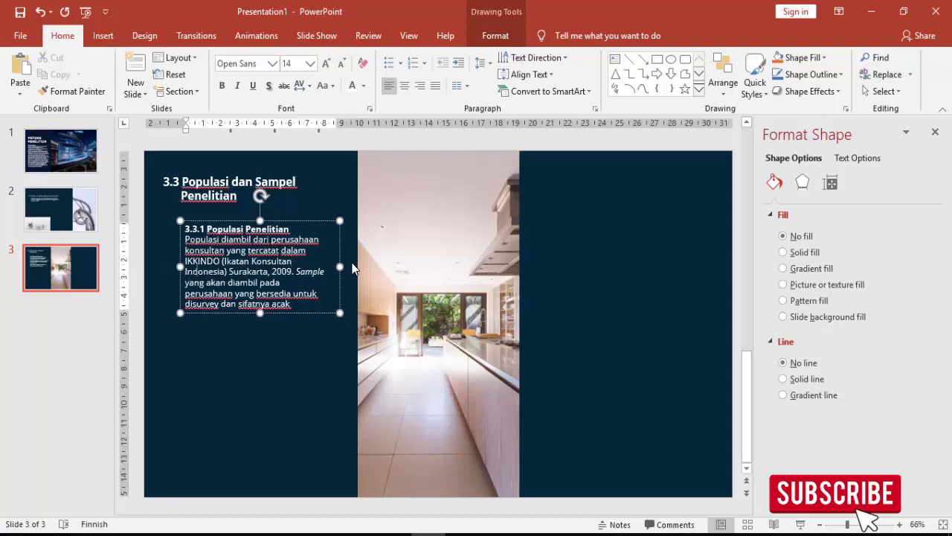
{"action": "key", "text": "Delete"}
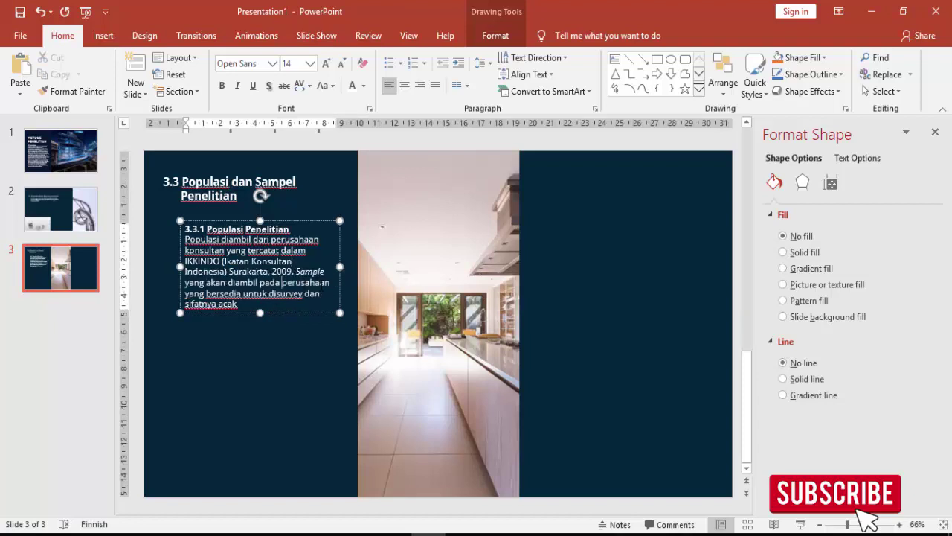
{"action": "left_click", "coordinate": [341, 243]}
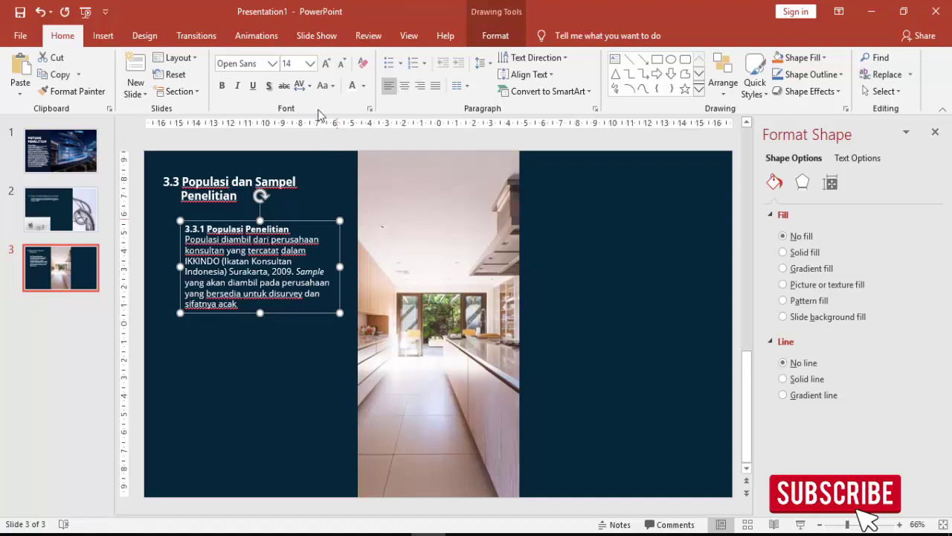
{"action": "left_click", "coordinate": [436, 86]}
{"action": "left_click", "coordinate": [388, 86]}
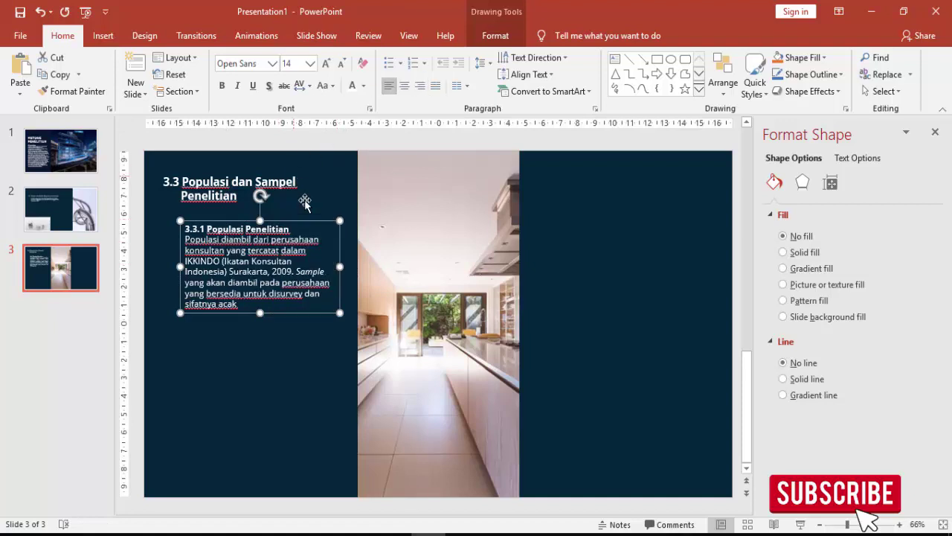
Duplicate the paragraph box below it and onto the right panel, aligned with the top-left box.
{"action": "left_click_drag", "start_coordinate": [293, 222], "coordinate": [292, 218]}
{"action": "left_click_drag", "start_coordinate": [290, 313], "coordinate": [292, 457]}
{"action": "scroll", "coordinate": [368, 412], "scroll_direction": "down", "scroll_amount": 2}
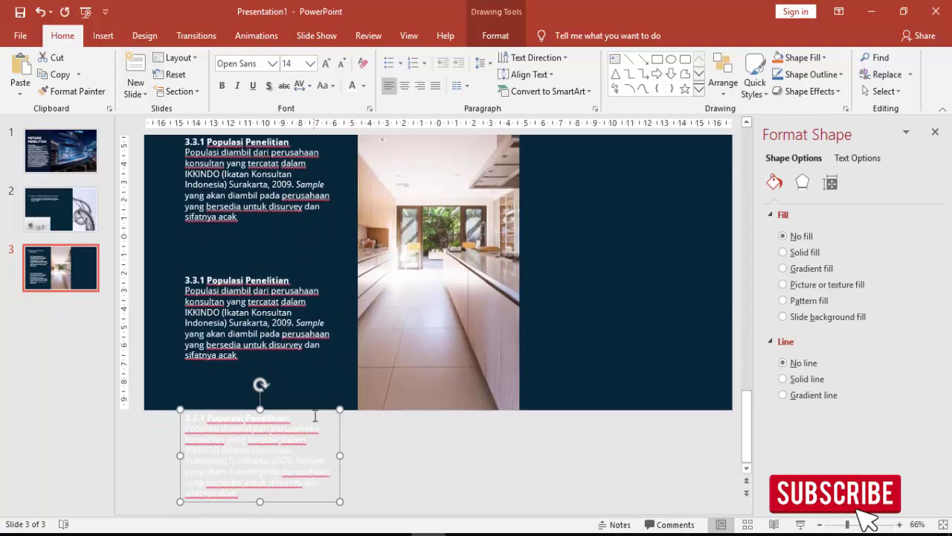
{"action": "left_click_drag", "start_coordinate": [315, 408], "coordinate": [623, 192]}
{"action": "scroll", "coordinate": [651, 175], "scroll_direction": "up", "scroll_amount": 2}
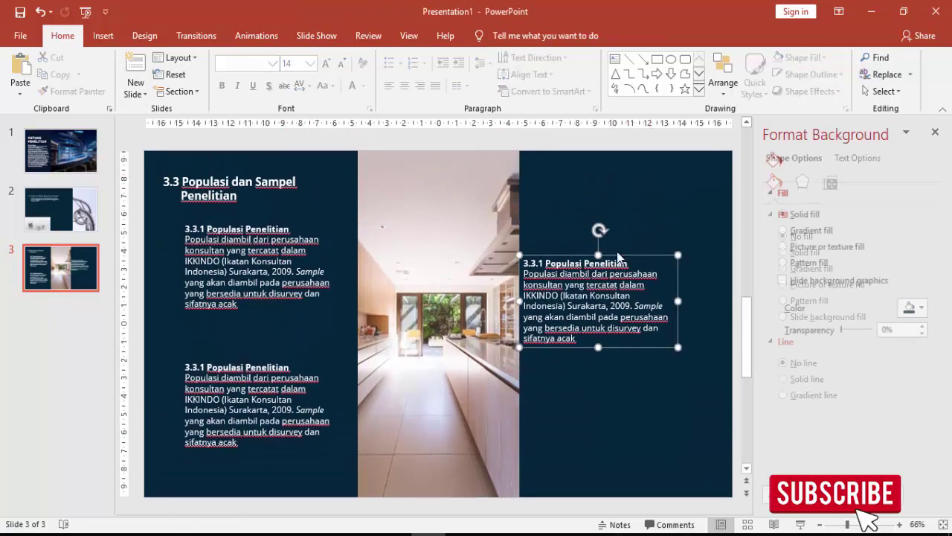
{"action": "scroll", "coordinate": [619, 257], "scroll_direction": "up", "scroll_amount": 3}
{"action": "scroll", "coordinate": [619, 257], "scroll_direction": "down", "scroll_amount": 3}
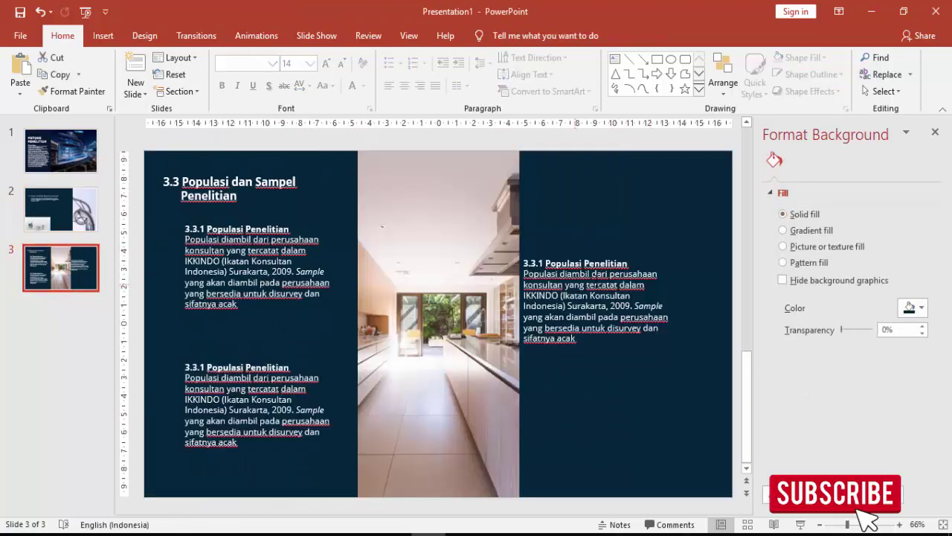
{"action": "left_click", "coordinate": [608, 251]}
{"action": "left_click_drag", "start_coordinate": [611, 257], "coordinate": [634, 223]}
Place a fourth paragraph copy below the right one, then select section 3.3.2 in the PDF.
{"action": "left_click_drag", "start_coordinate": [597, 314], "coordinate": [596, 453]}
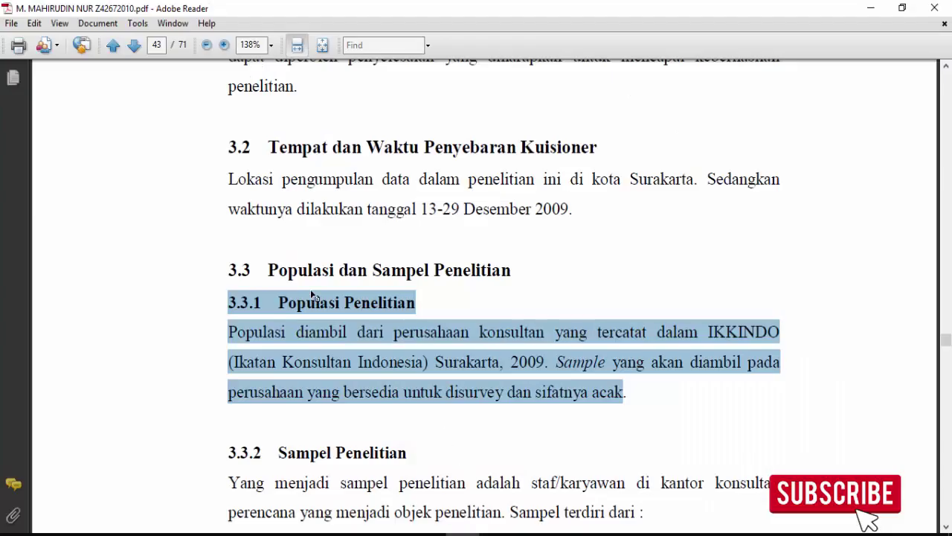
{"action": "scroll", "coordinate": [288, 296], "scroll_direction": "down", "scroll_amount": 3}
{"action": "scroll", "coordinate": [289, 296], "scroll_direction": "down", "scroll_amount": 2}
{"action": "left_click_drag", "start_coordinate": [225, 276], "coordinate": [364, 343]}
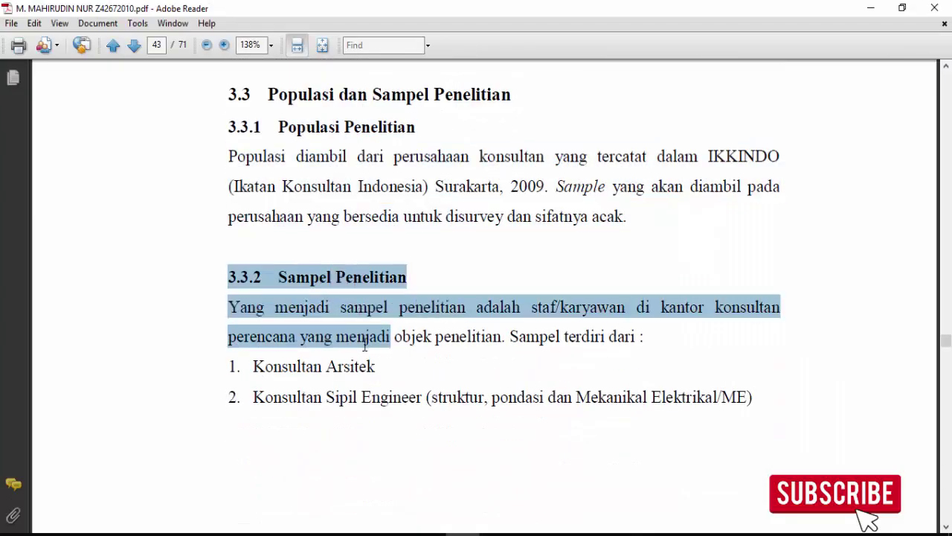
{"action": "mouse_move", "coordinate": [436, 343]}
{"action": "left_mouse_down"}
{"action": "mouse_move", "coordinate": [627, 340]}
{"action": "mouse_move", "coordinate": [503, 342]}
{"action": "left_mouse_up"}
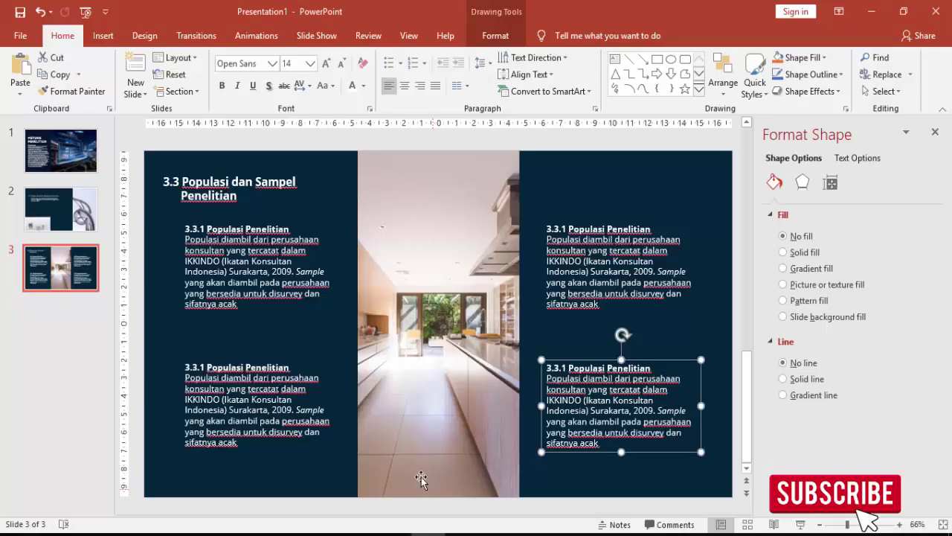
Replace the lower-left box's text with 3.3.2 as unformatted text and unbold its body.
{"action": "left_click", "coordinate": [182, 370]}
{"action": "key", "text": "ctrl+a"}
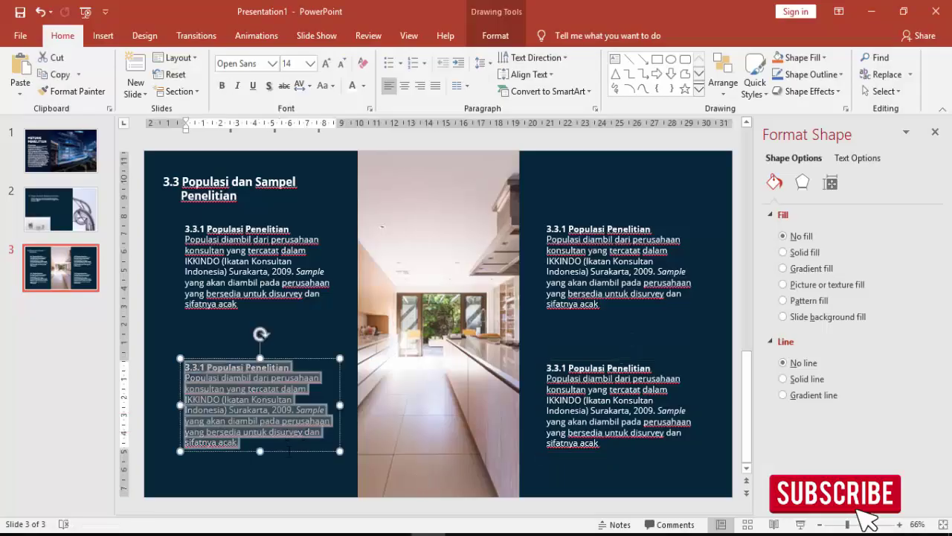
{"action": "key", "text": "ctrl+alt+v"}
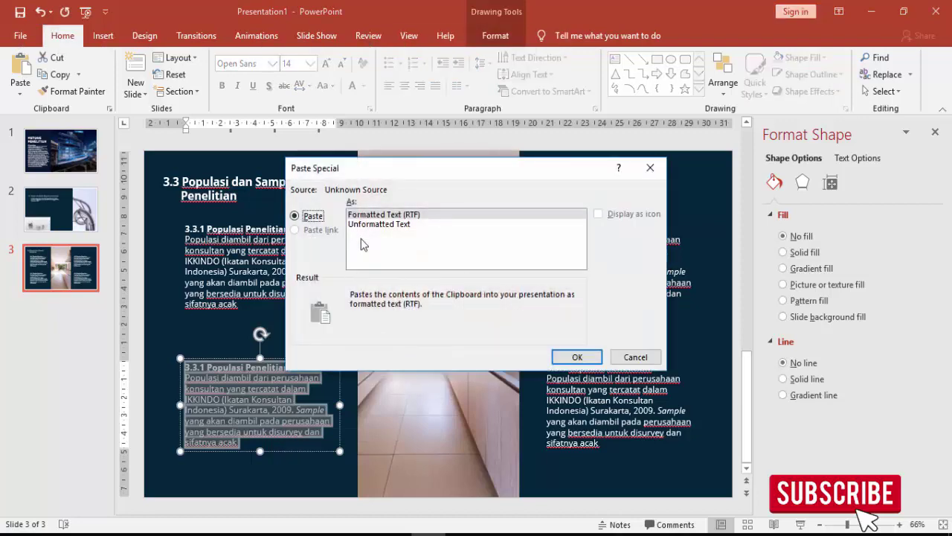
{"action": "left_click", "coordinate": [376, 223]}
{"action": "key", "text": "Return"}
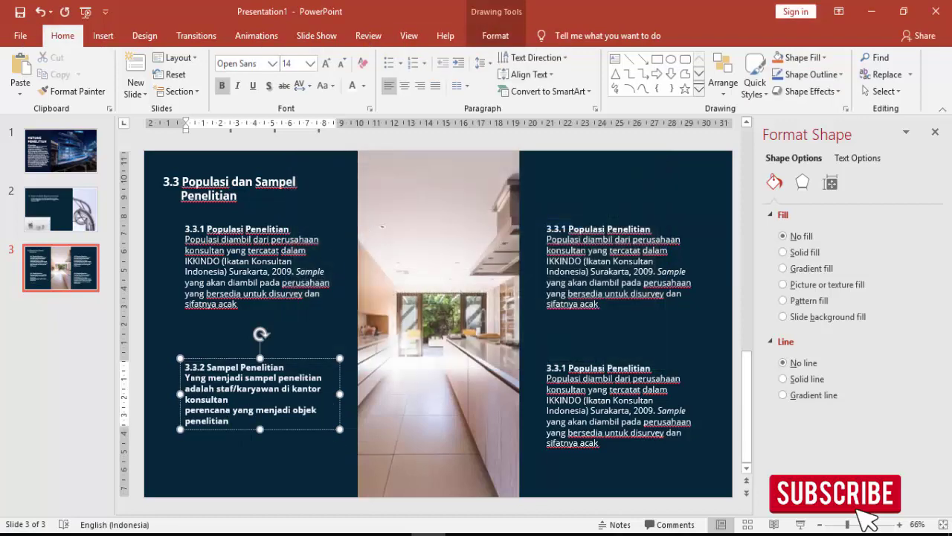
{"action": "left_click_drag", "start_coordinate": [184, 377], "coordinate": [229, 421]}
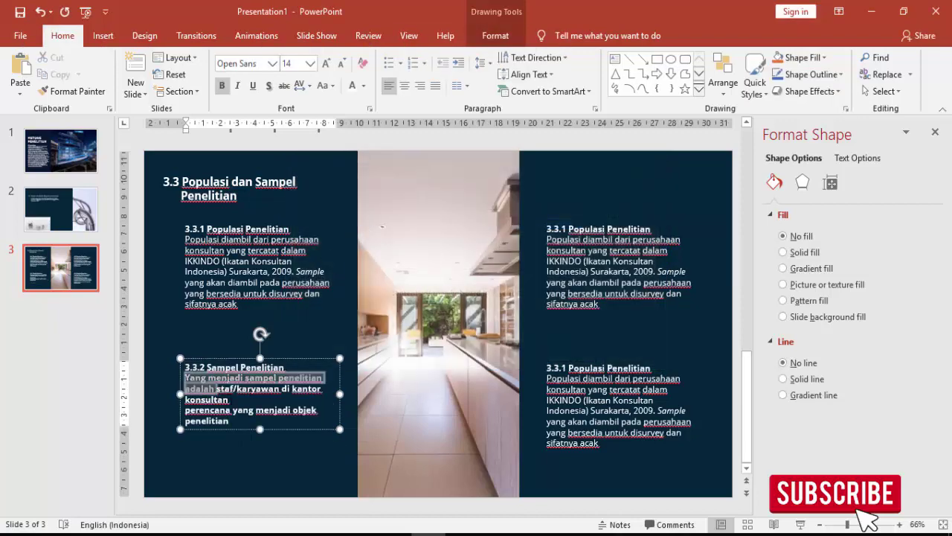
{"action": "left_click", "coordinate": [222, 86]}
{"action": "left_click", "coordinate": [308, 338]}
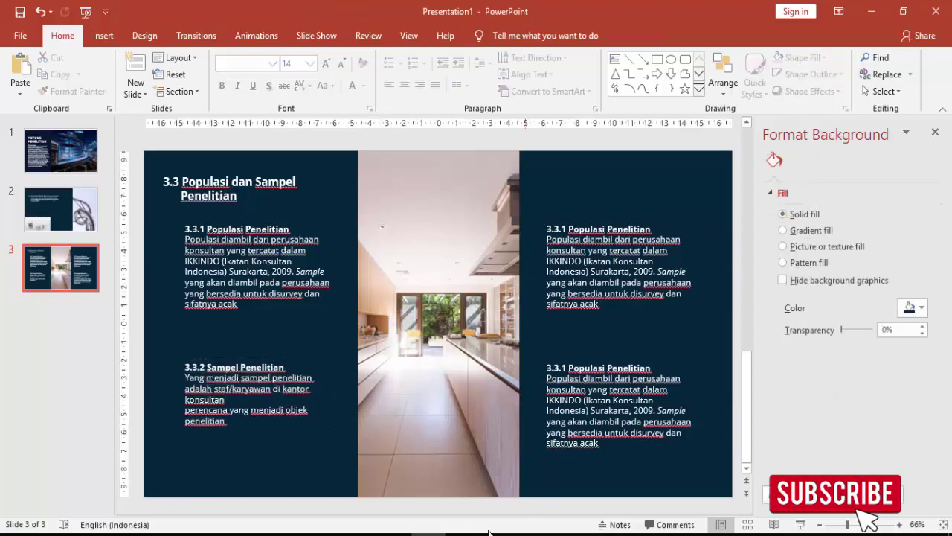
Copy the 3.3.3 Teknik Pengambilan Sampel section from the thesis PDF.
{"action": "key", "text": "alt+Tab"}
{"action": "scroll", "coordinate": [396, 370], "scroll_direction": "down", "scroll_amount": 5}
{"action": "scroll", "coordinate": [397, 370], "scroll_direction": "down", "scroll_amount": 5}
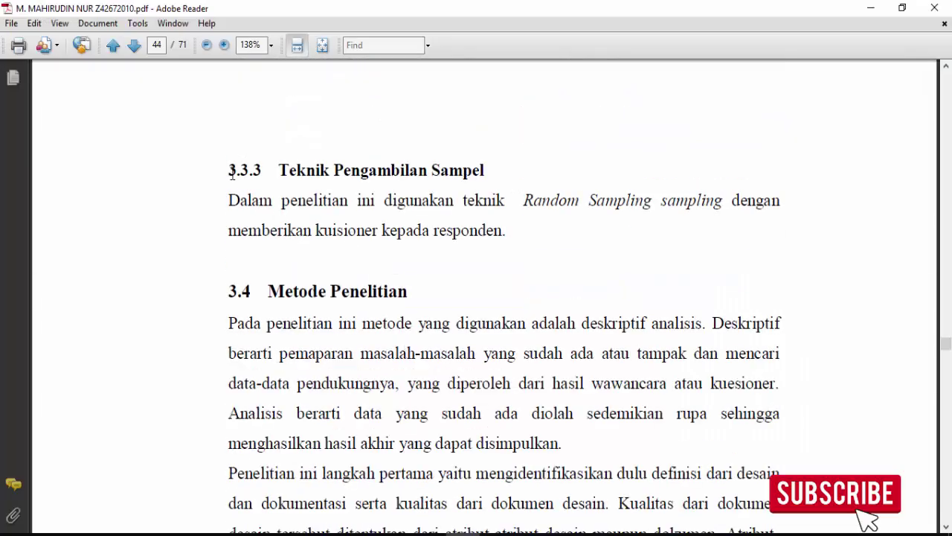
{"action": "left_click_drag", "start_coordinate": [231, 174], "coordinate": [497, 224]}
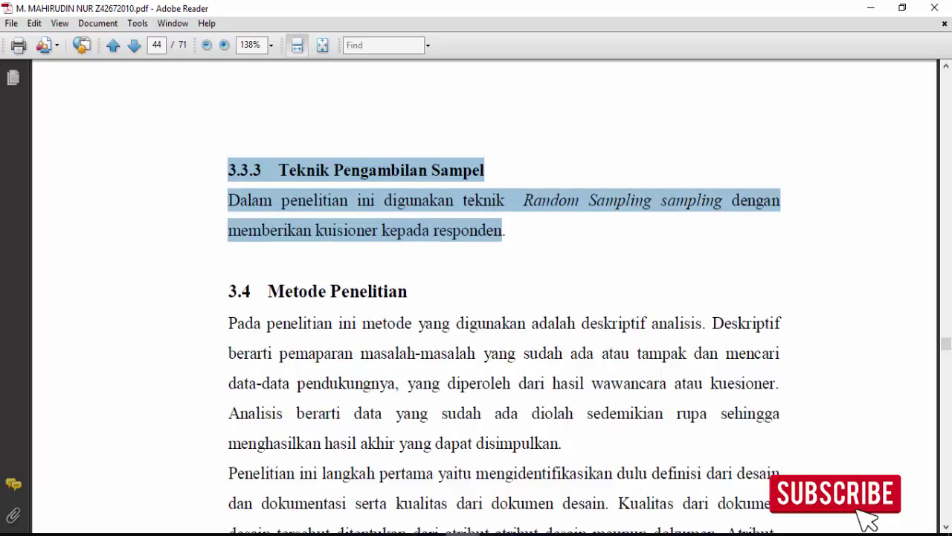
{"action": "key", "text": "alt+Tab"}
{"action": "left_click", "coordinate": [550, 229]}
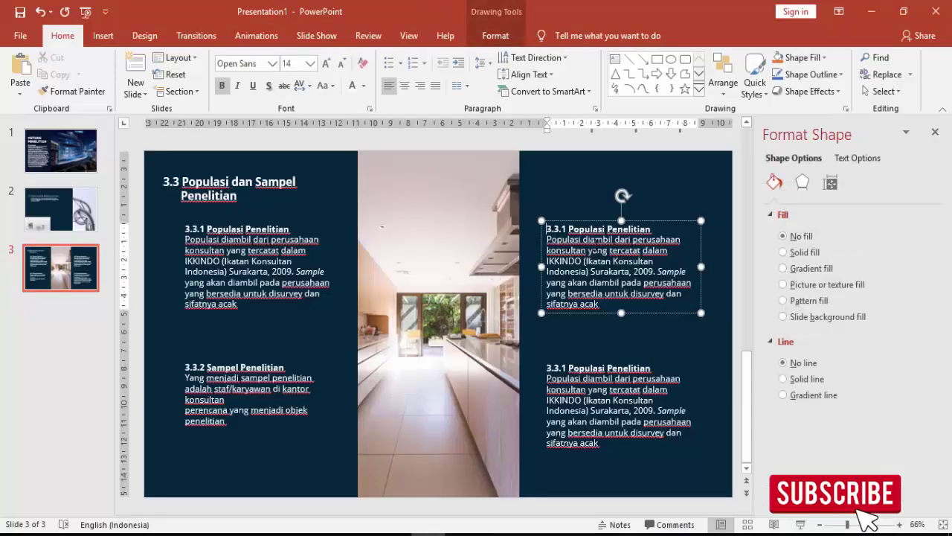
Replace the top-right box's text with the 3.3.3 section pasted as plain text.
{"action": "left_click_drag", "start_coordinate": [547, 230], "coordinate": [601, 305]}
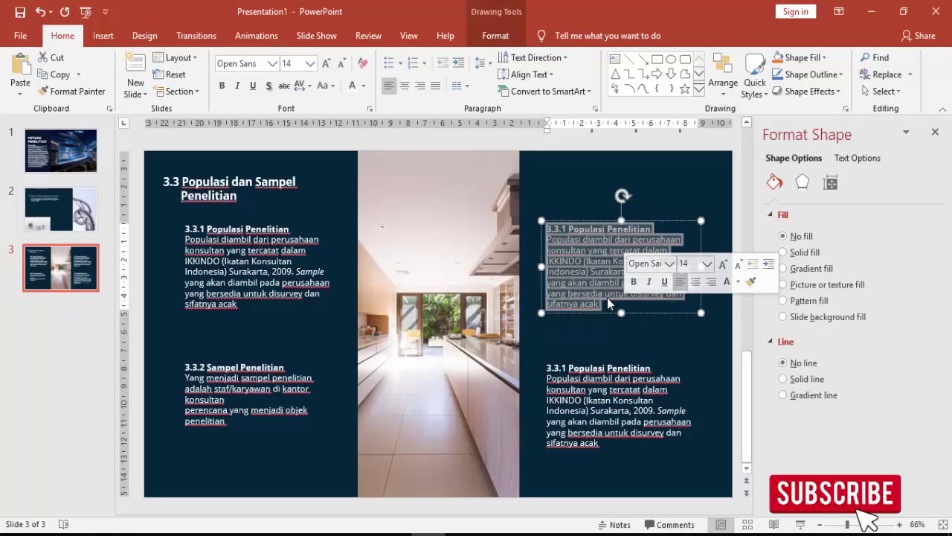
{"action": "key", "text": "alt+e"}
{"action": "key", "text": "s"}
{"action": "double_click", "coordinate": [421, 224]}
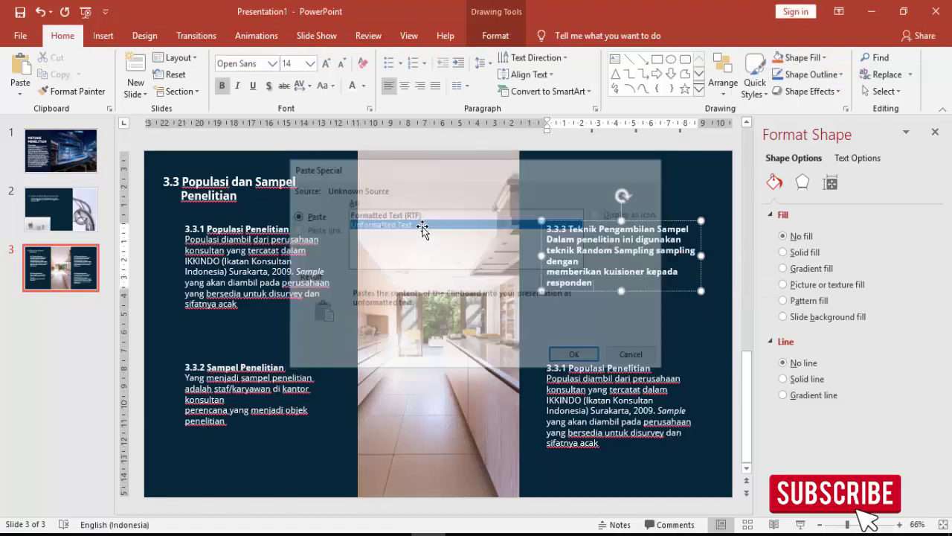
Join the broken lines after 'dengan' in 3.3.3 and after 'konsultan' in 3.3.2.
{"action": "left_click_drag", "start_coordinate": [593, 283], "coordinate": [547, 240]}
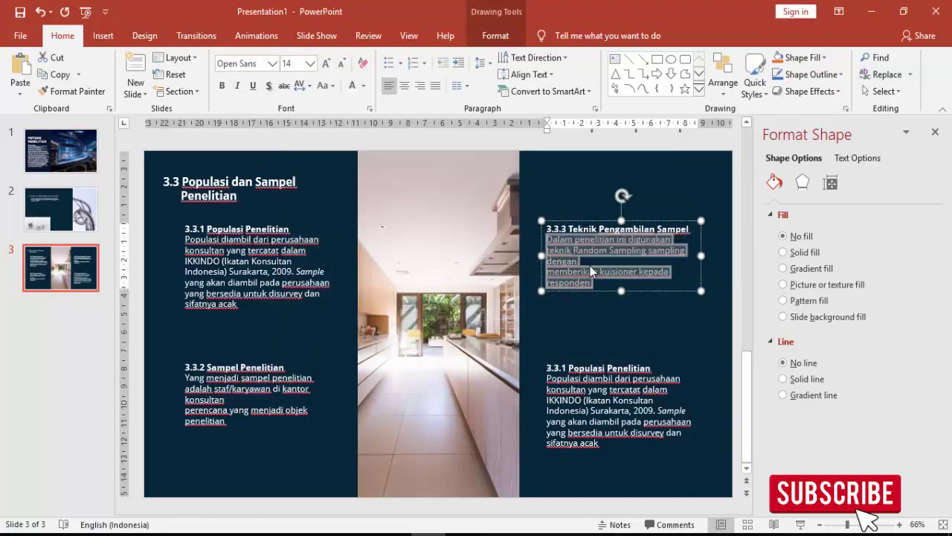
{"action": "left_click", "coordinate": [578, 261]}
{"action": "key", "text": "Delete"}
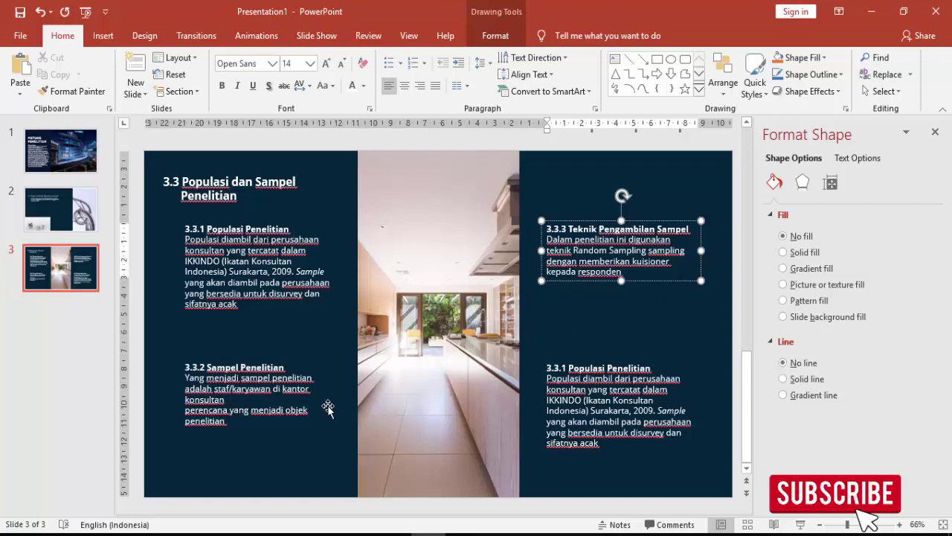
{"action": "left_click", "coordinate": [225, 399]}
{"action": "key", "text": "Delete"}
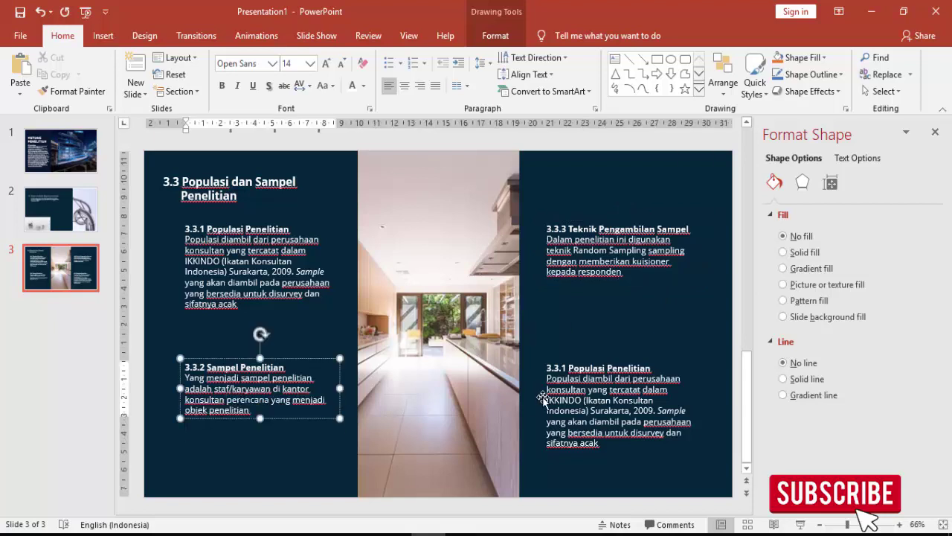
Copy the 3.4 Metode Penelitian section from the thesis PDF.
{"action": "left_click", "coordinate": [543, 398]}
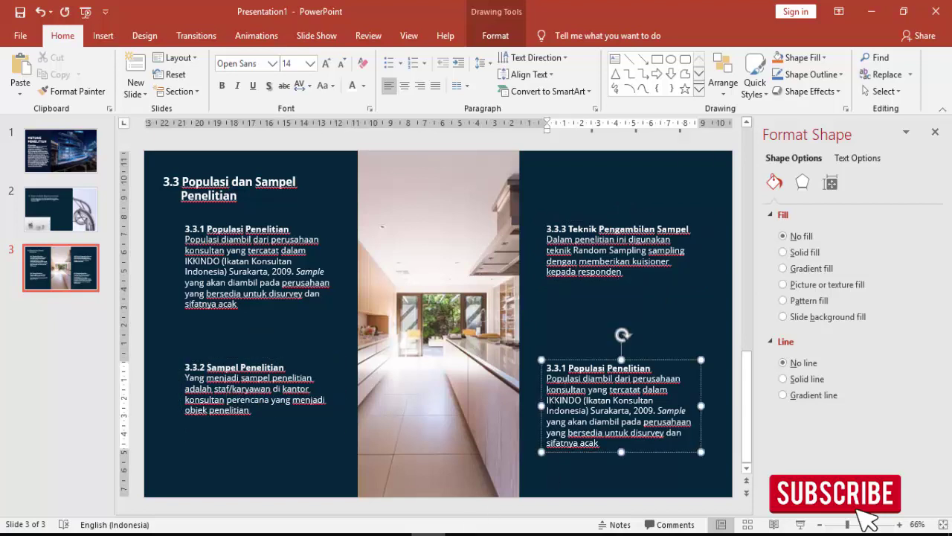
{"action": "left_click", "coordinate": [450, 534]}
{"action": "scroll", "coordinate": [282, 316], "scroll_direction": "down", "scroll_amount": 2}
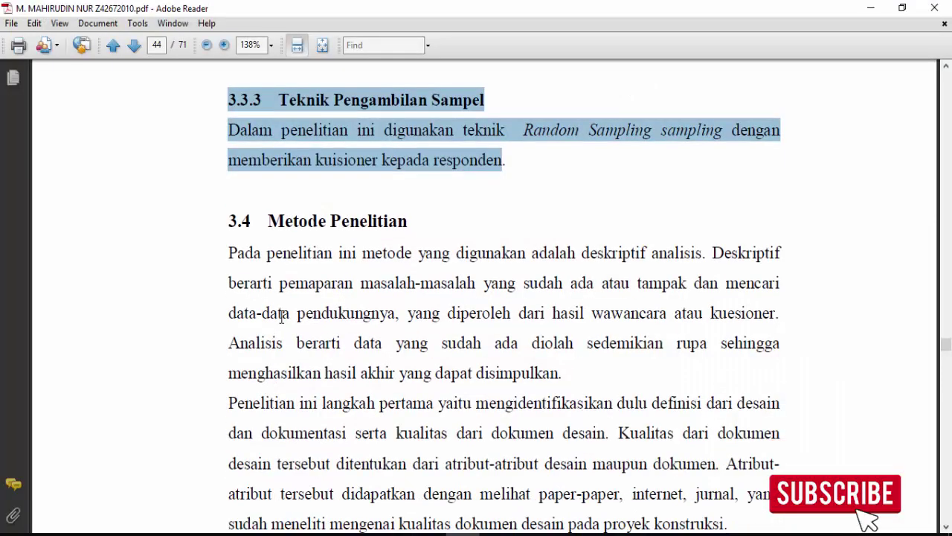
{"action": "left_click_drag", "start_coordinate": [227, 224], "coordinate": [472, 317]}
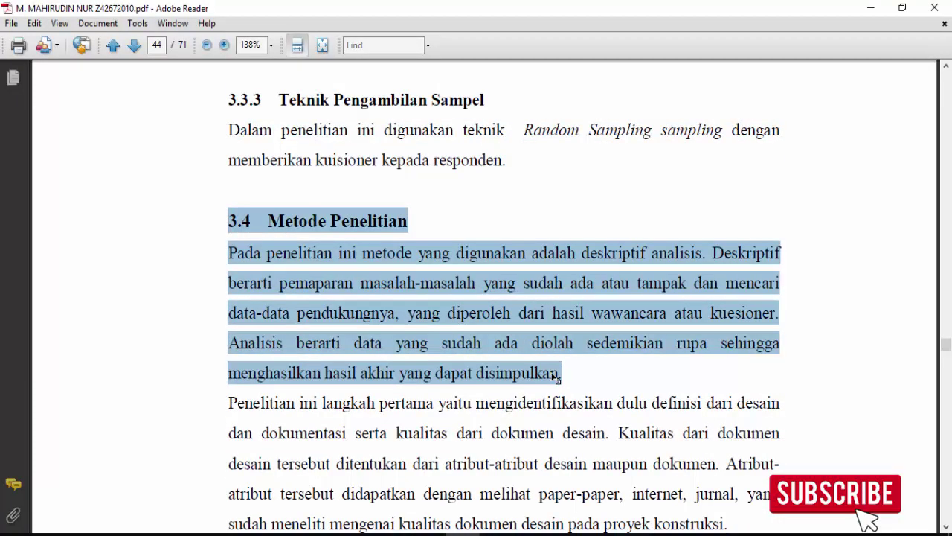
{"action": "key", "text": "alt+Tab"}
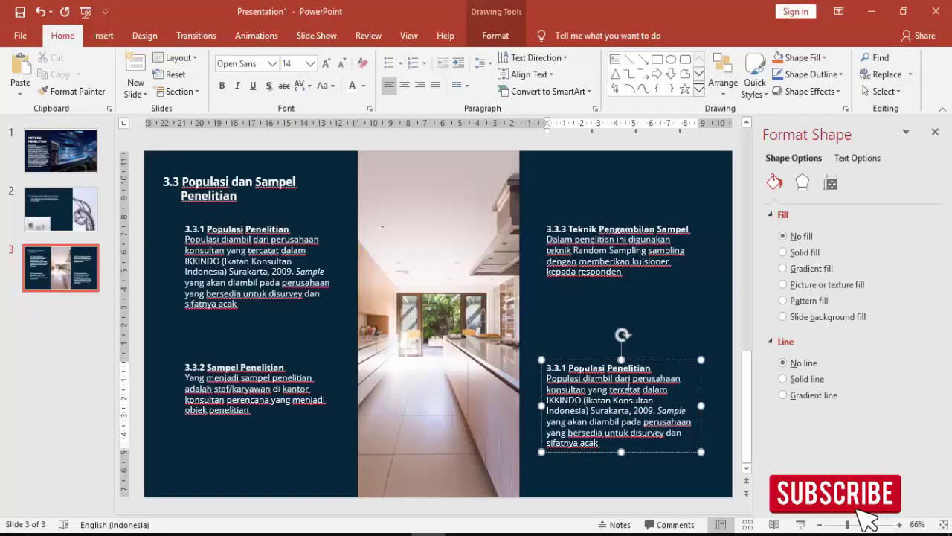
Replace the bottom-right 3.3.1 duplicate with the 3.4 Metode Penelitian text as unformatted paste.
{"action": "left_click_drag", "start_coordinate": [547, 368], "coordinate": [614, 449]}
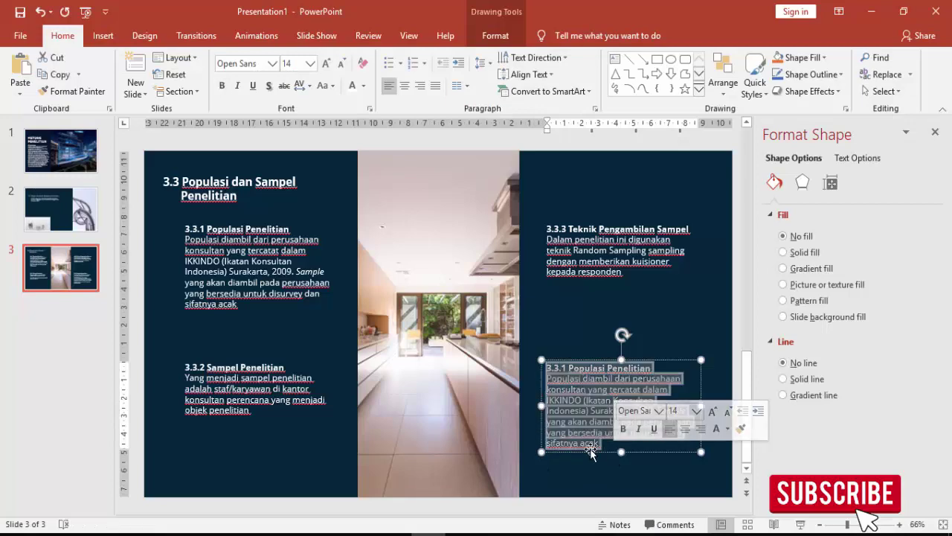
{"action": "key", "text": "Delete"}
{"action": "key", "text": "ctrl+alt+v"}
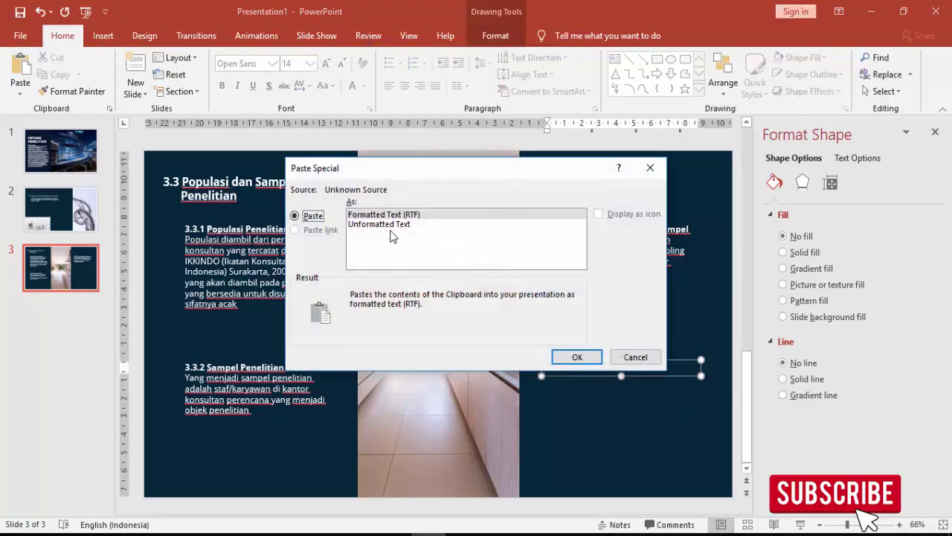
{"action": "key", "text": "Down"}
{"action": "key", "text": "Return"}
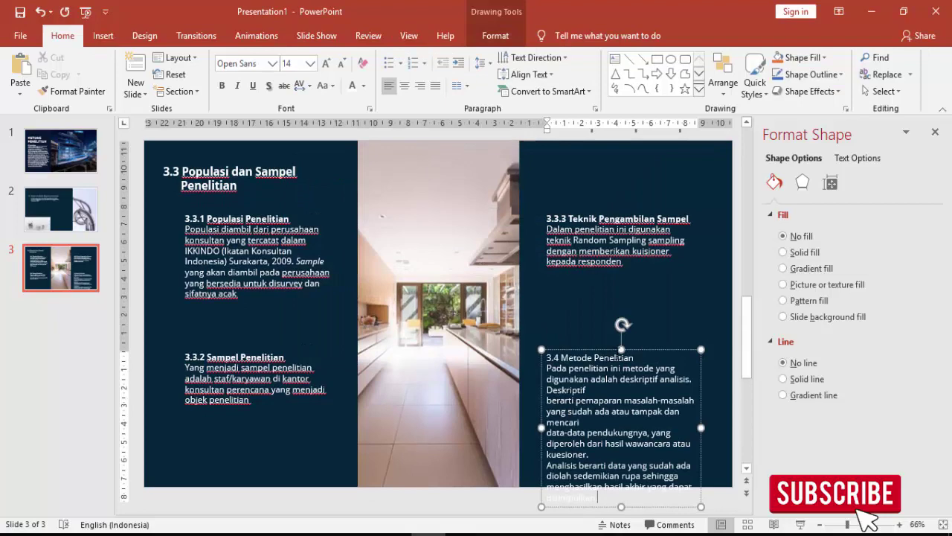
Bold the 3.4 heading and join the broken lines after 'Deskriptif' and 'mencari'.
{"action": "triple_click", "coordinate": [619, 356]}
{"action": "key", "text": "ctrl+b"}
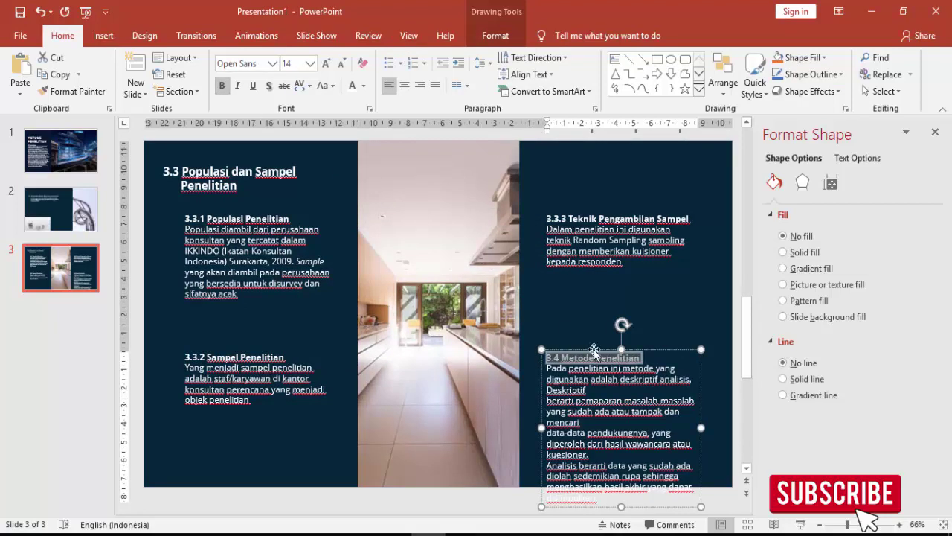
{"action": "left_click", "coordinate": [625, 388]}
{"action": "key", "text": "Delete"}
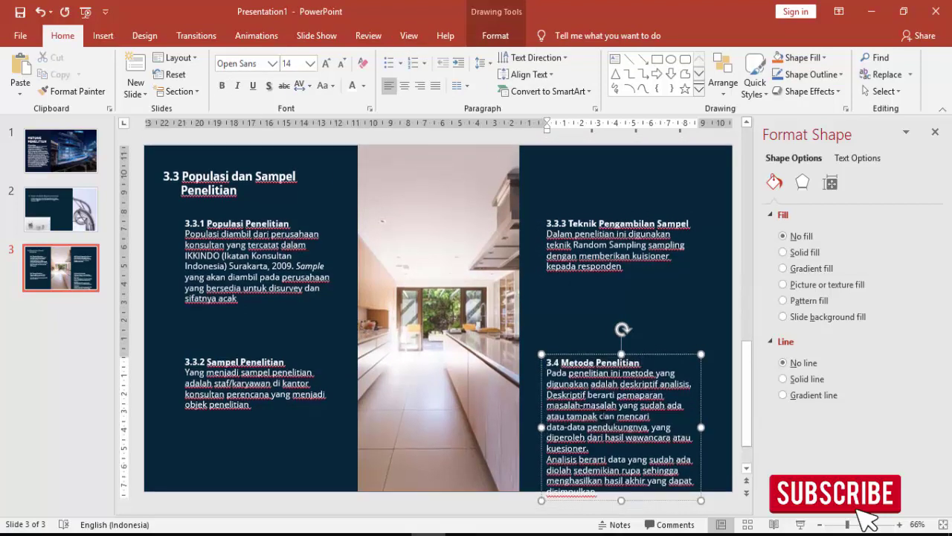
{"action": "key", "text": "Delete"}
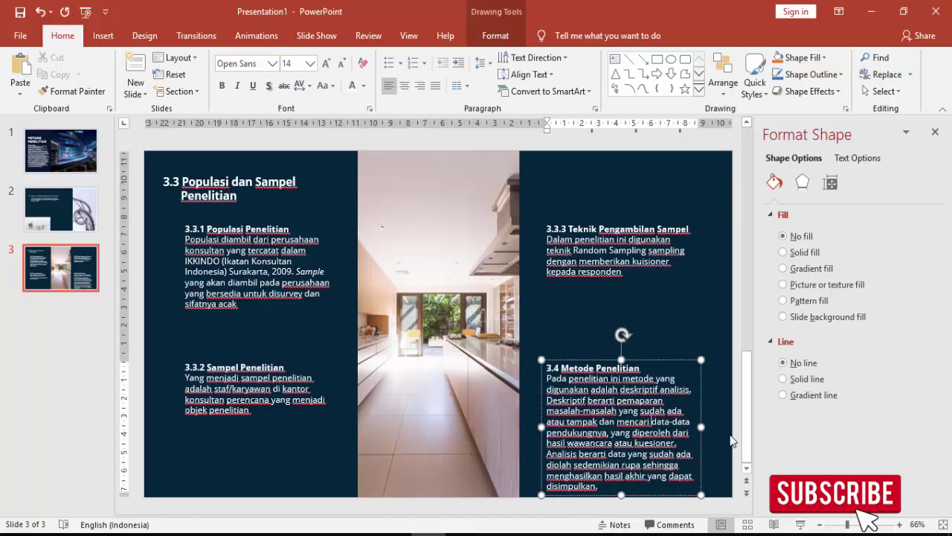
{"action": "left_click", "coordinate": [732, 441]}
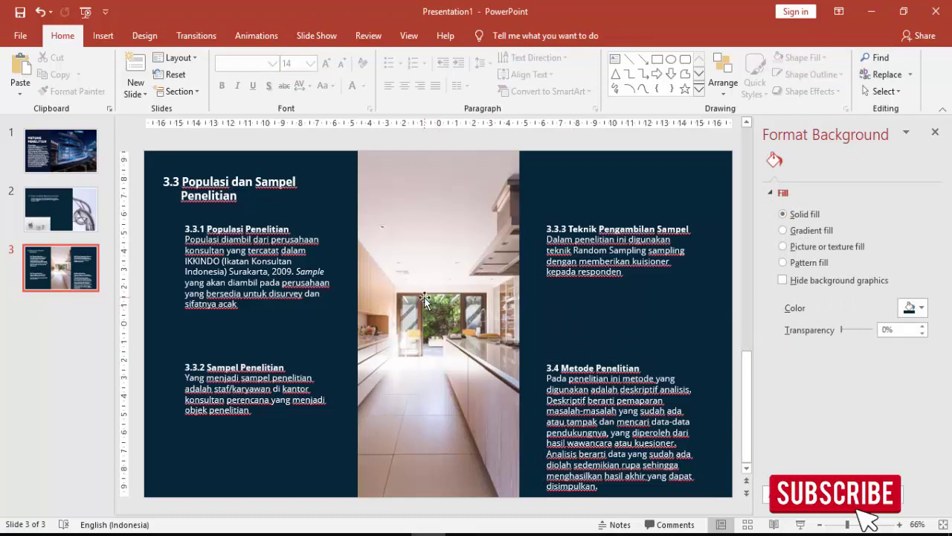
Play the deck full-screen from slide 1 through the 3.3 slide, then return to slide 1.
{"action": "key", "text": "Home"}
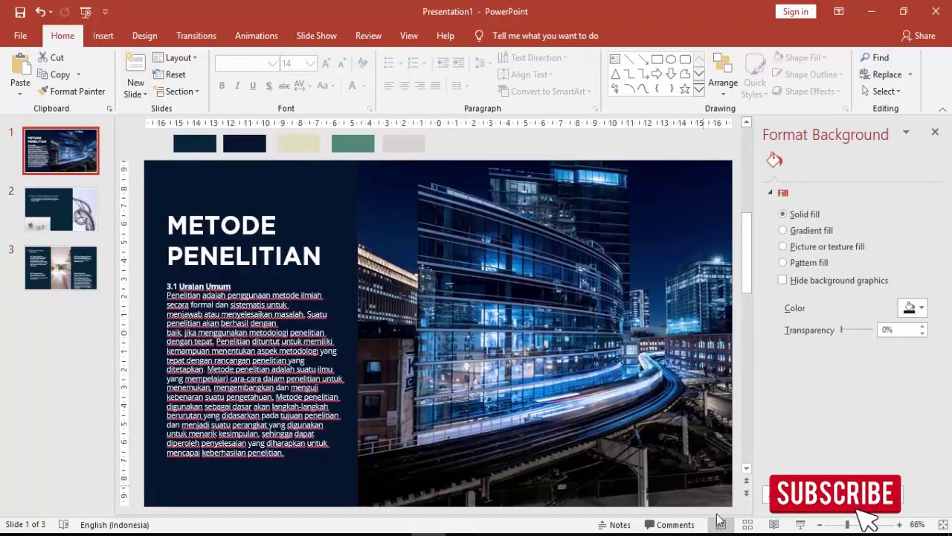
{"action": "key", "text": "F5"}
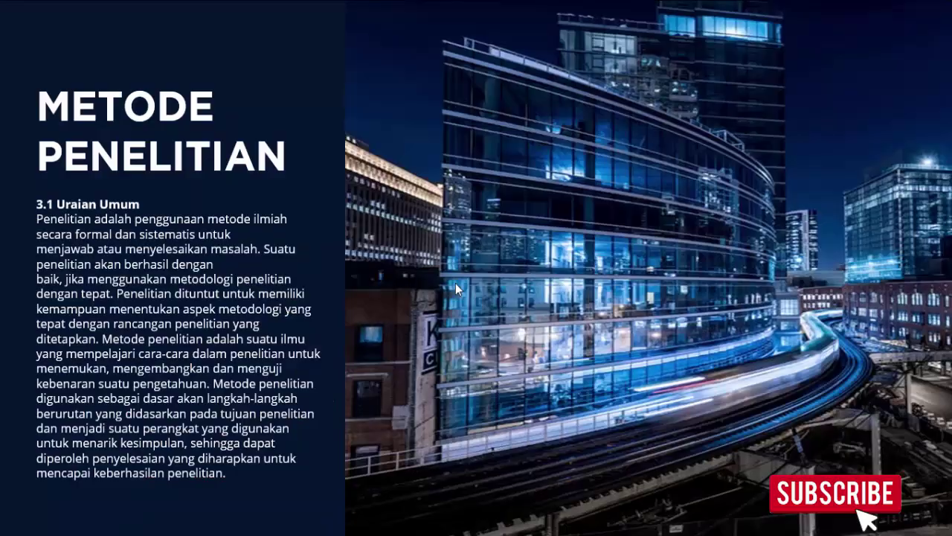
{"action": "key", "text": "Right"}
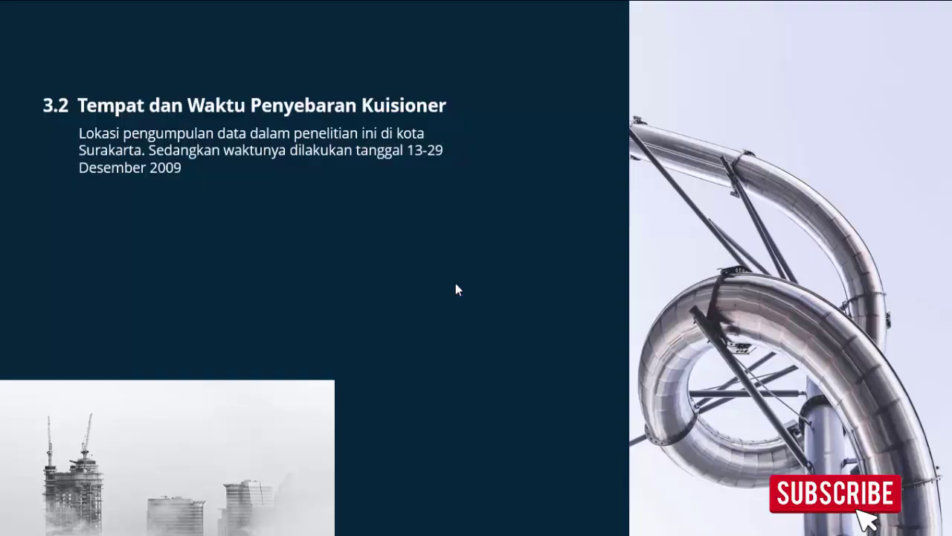
{"action": "key", "text": "Right"}
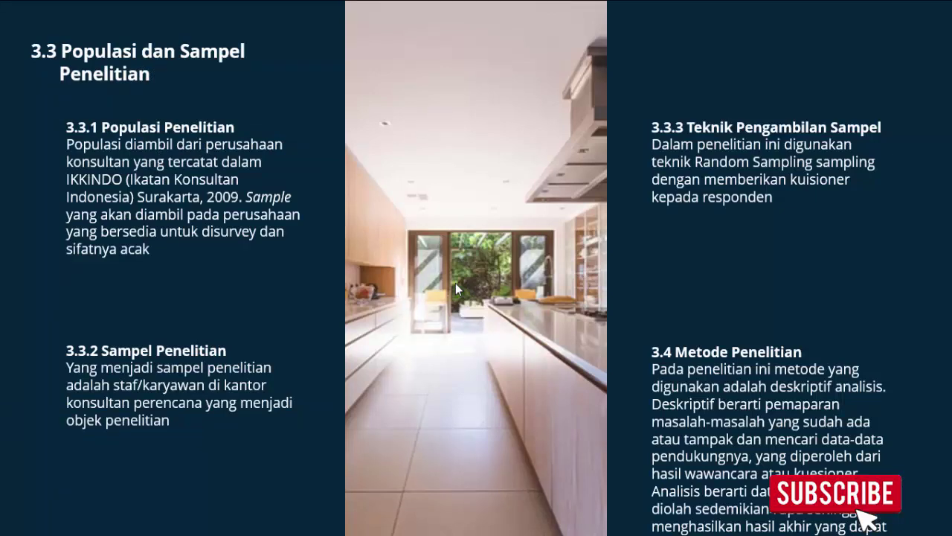
{"action": "key", "text": "Escape"}
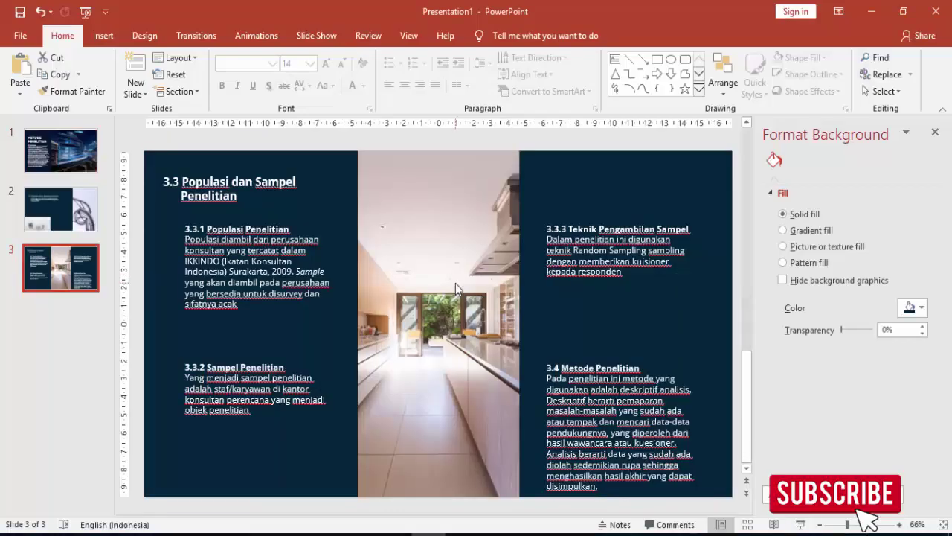
{"action": "left_click", "coordinate": [78, 144]}
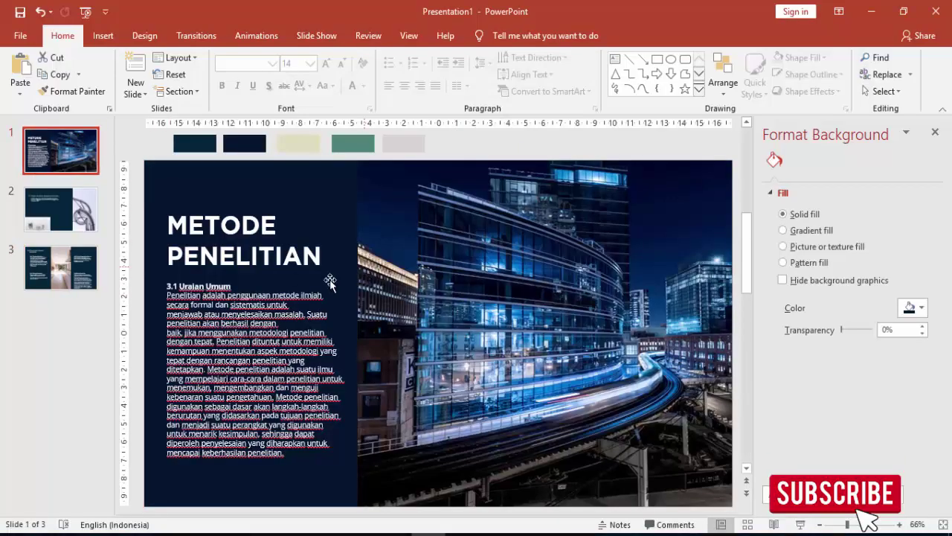
Give the METODE PENELITIAN title a Basic Zoom entrance animation.
{"action": "left_click", "coordinate": [936, 134]}
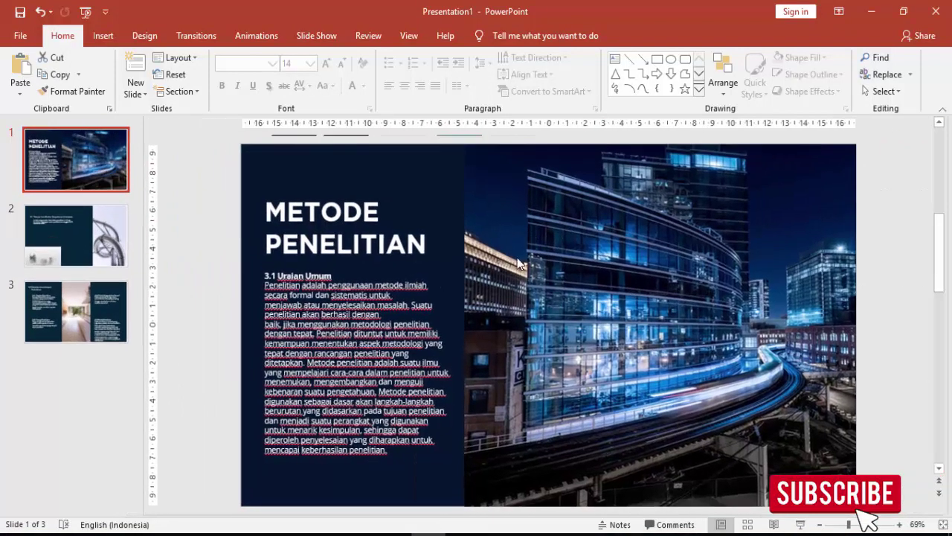
{"action": "left_click", "coordinate": [190, 37]}
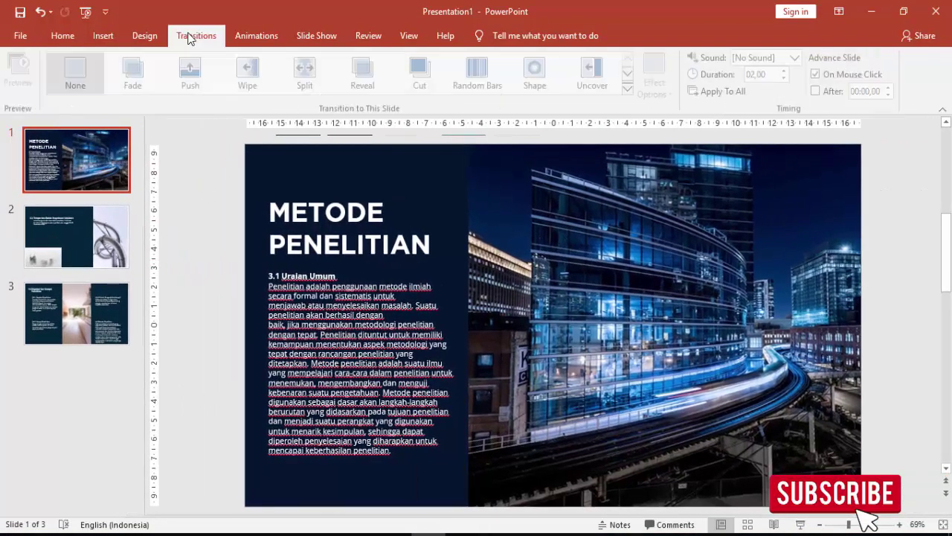
{"action": "left_click", "coordinate": [256, 36]}
{"action": "left_click", "coordinate": [655, 59]}
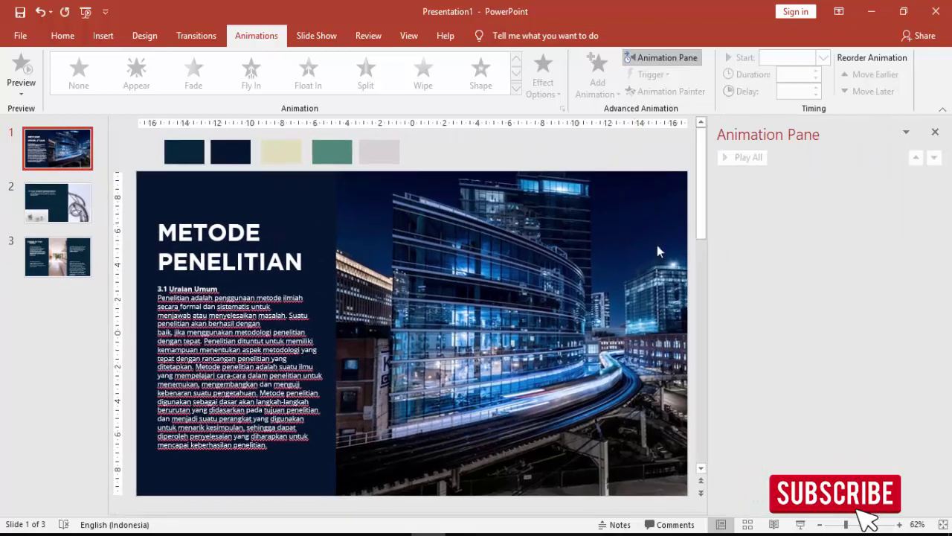
{"action": "left_click", "coordinate": [240, 210]}
{"action": "left_click", "coordinate": [240, 215]}
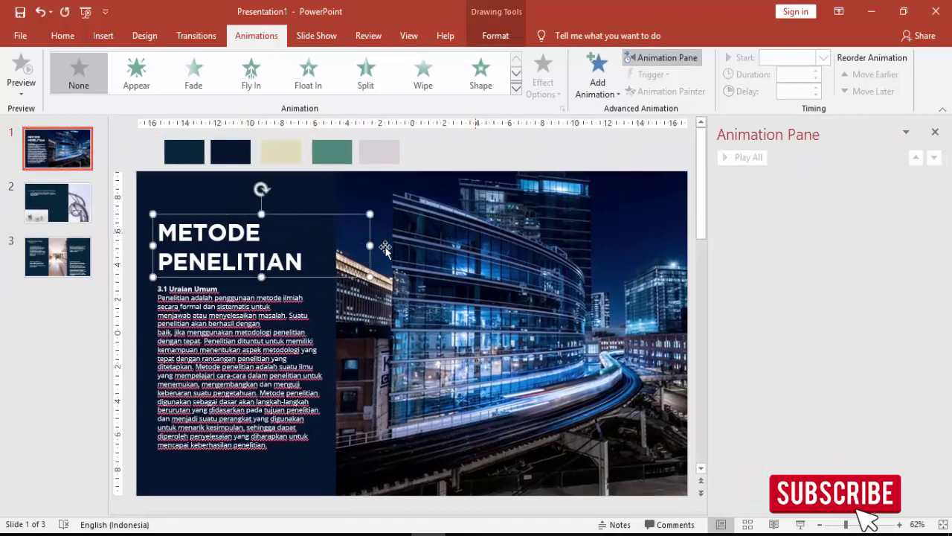
{"action": "left_click", "coordinate": [597, 78]}
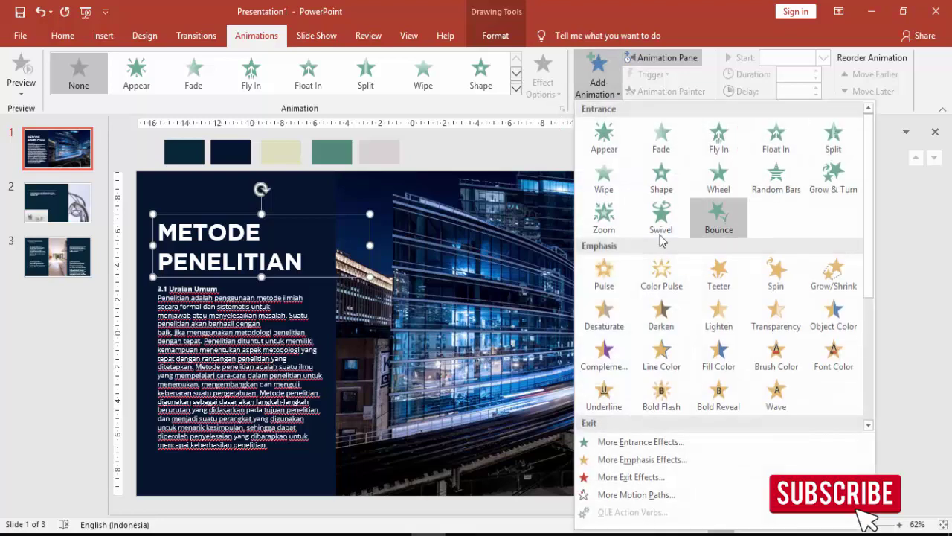
{"action": "left_click", "coordinate": [624, 445]}
{"action": "left_click", "coordinate": [426, 334]}
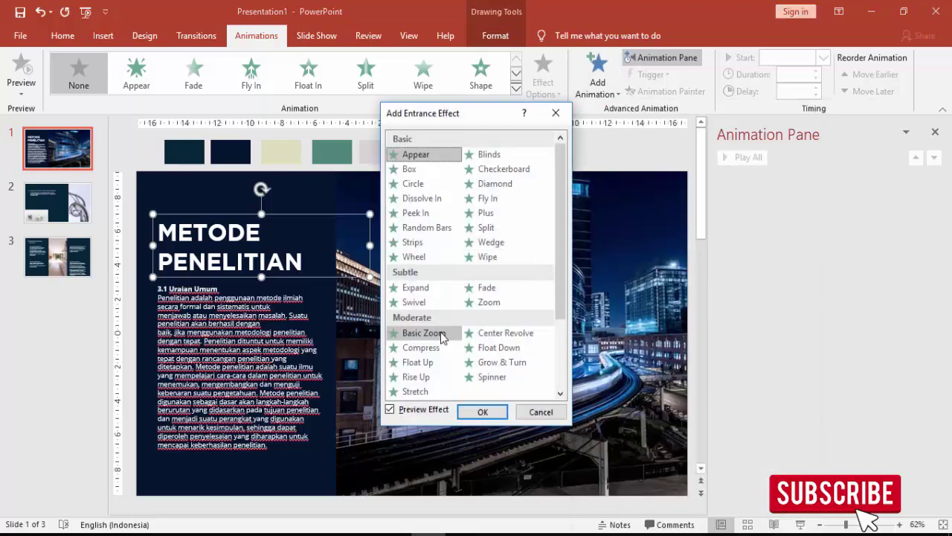
{"action": "left_click", "coordinate": [485, 411]}
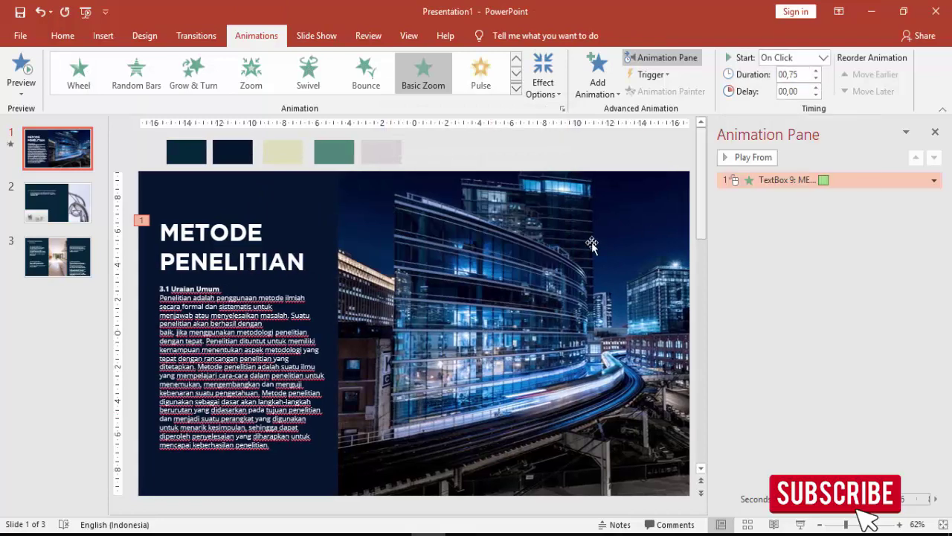
Give the 3.1 Uraian Umum body text a Float Up entrance effect.
{"action": "left_click", "coordinate": [259, 315]}
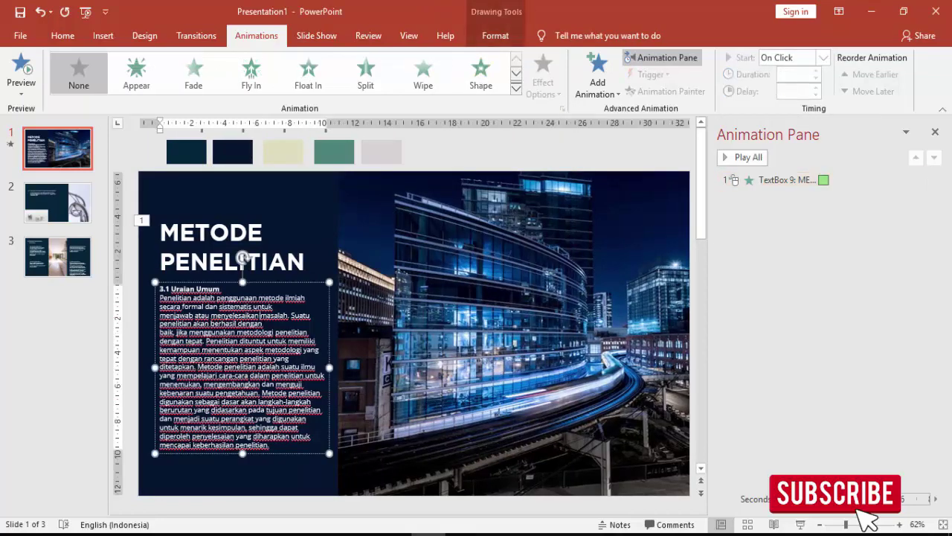
{"action": "left_click", "coordinate": [597, 74]}
{"action": "left_click", "coordinate": [605, 441]}
{"action": "scroll", "coordinate": [510, 382], "scroll_direction": "down", "scroll_amount": 2}
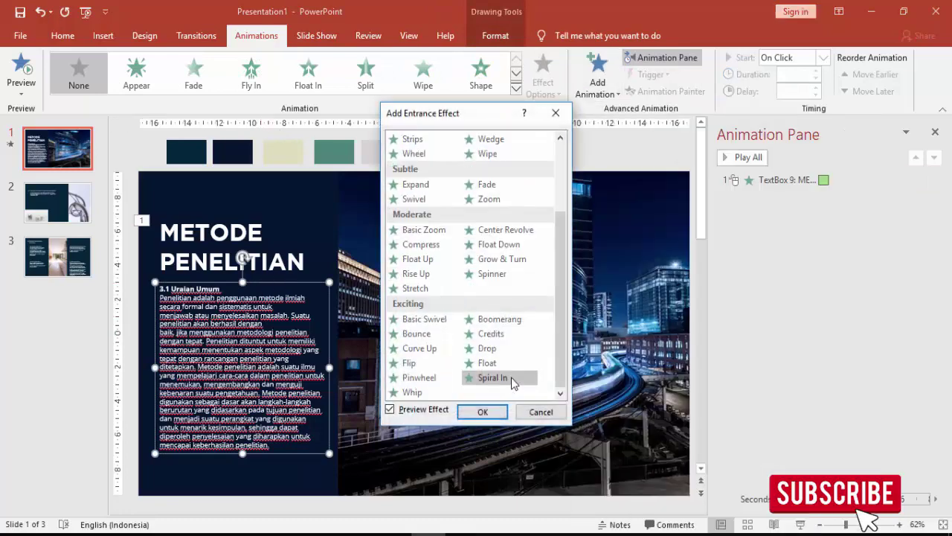
{"action": "left_click", "coordinate": [415, 366]}
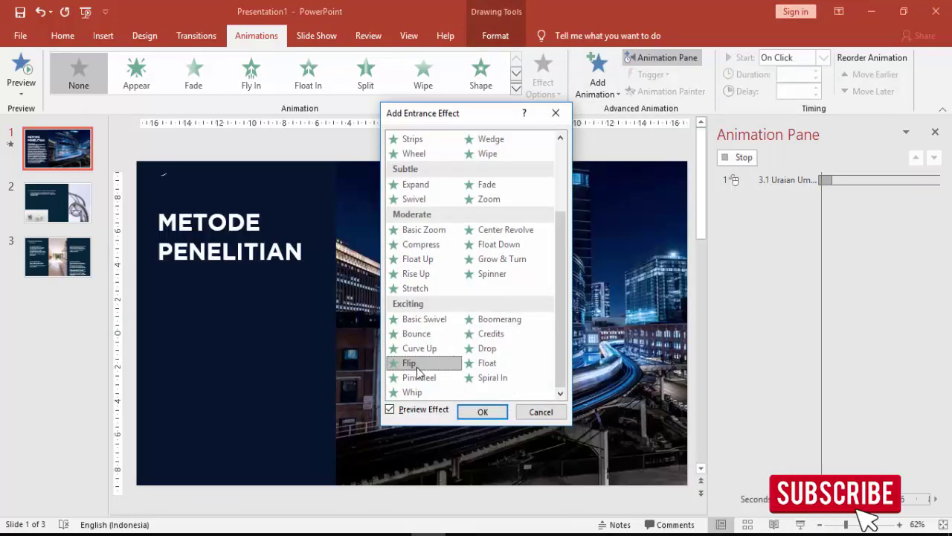
{"action": "left_click", "coordinate": [419, 377]}
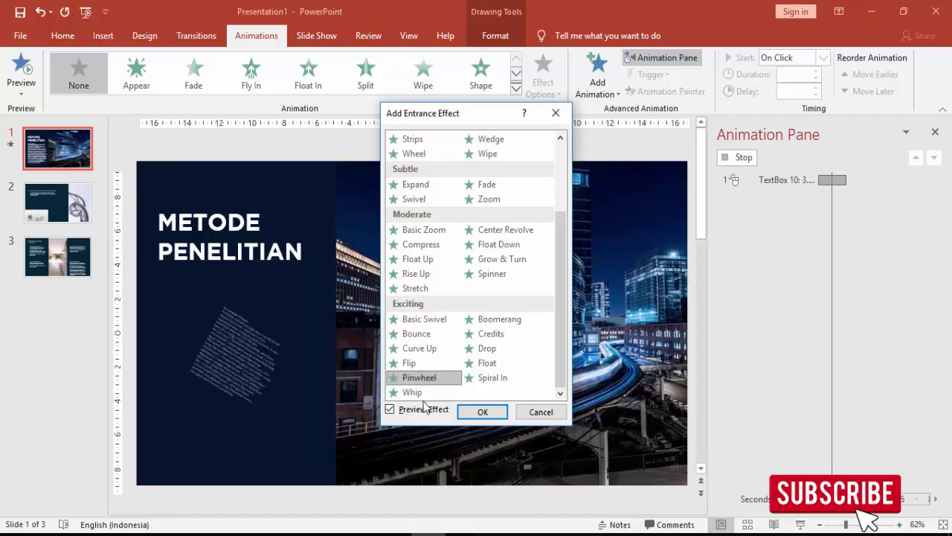
{"action": "left_click", "coordinate": [416, 395]}
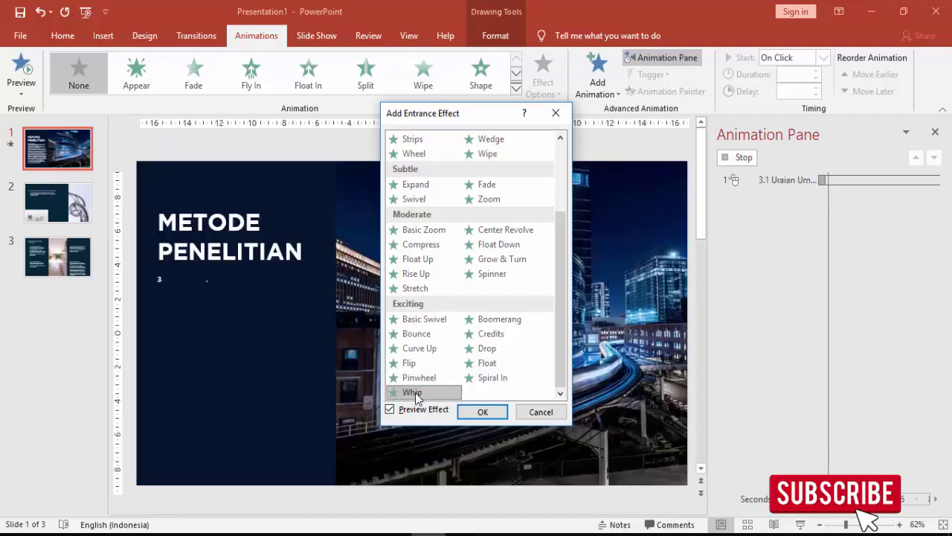
{"action": "left_click", "coordinate": [417, 261]}
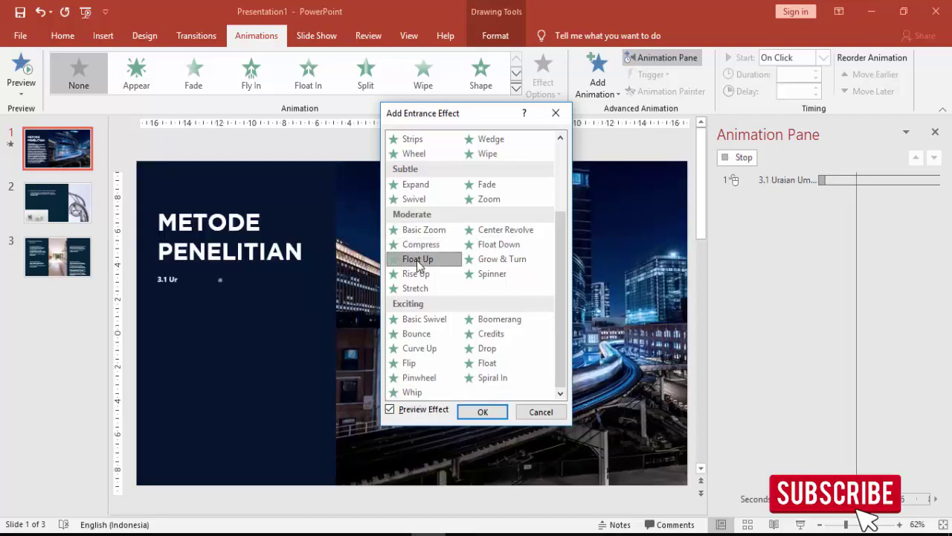
{"action": "left_click", "coordinate": [469, 414]}
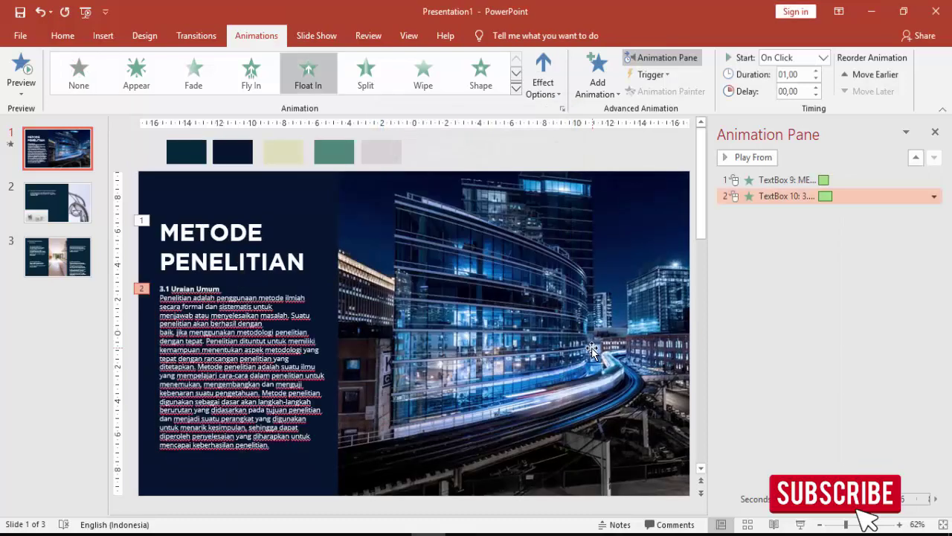
Set the body animation to start After Previous and preview the slide's animation sequence.
{"action": "left_click", "coordinate": [823, 58]}
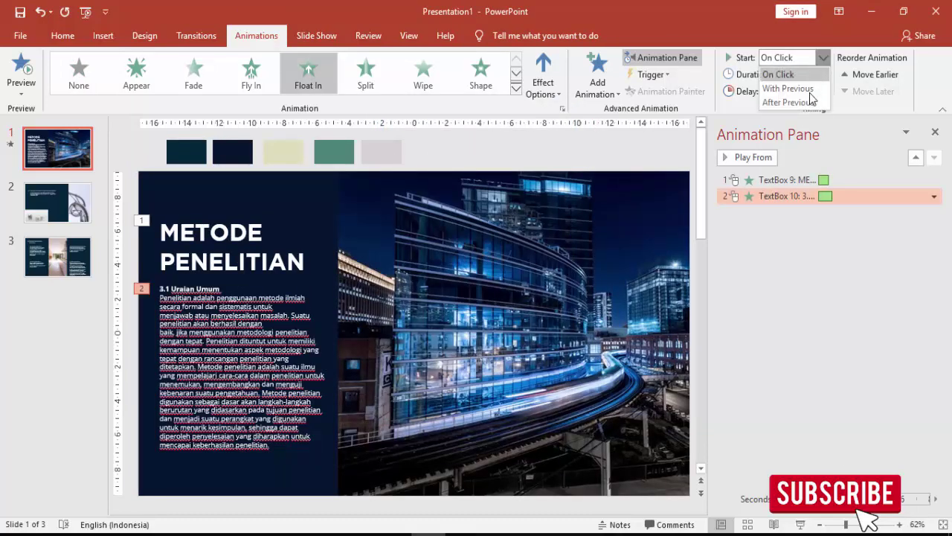
{"action": "left_click", "coordinate": [807, 102]}
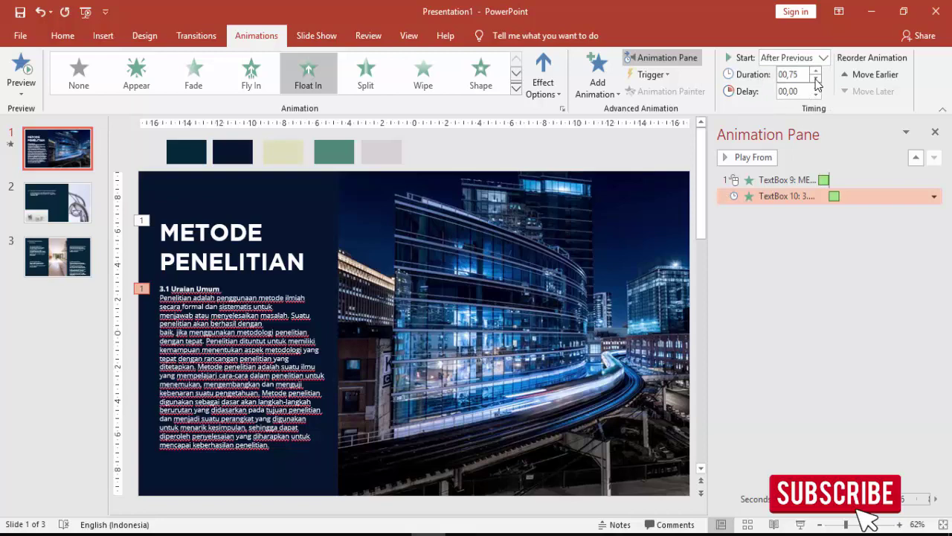
{"action": "left_click", "coordinate": [762, 179]}
{"action": "left_click", "coordinate": [755, 159]}
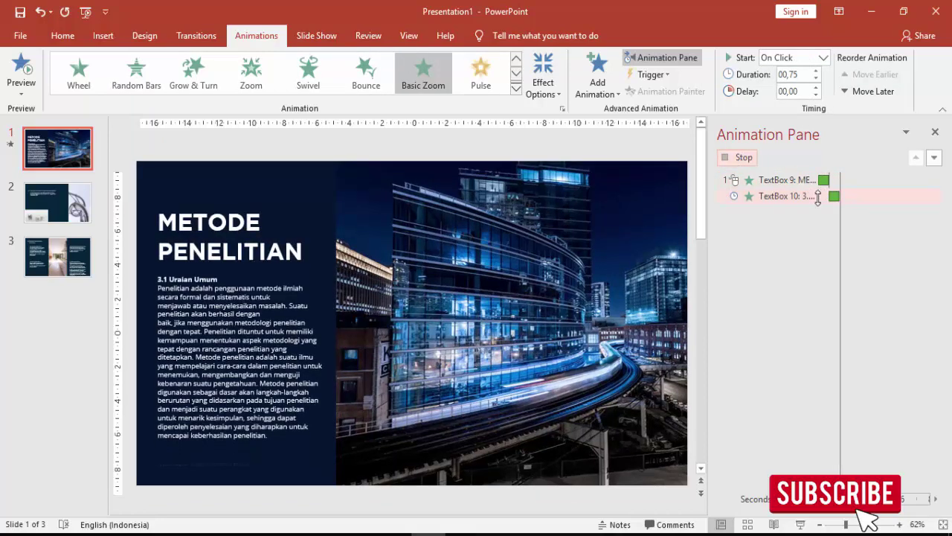
{"action": "left_click", "coordinate": [82, 212]}
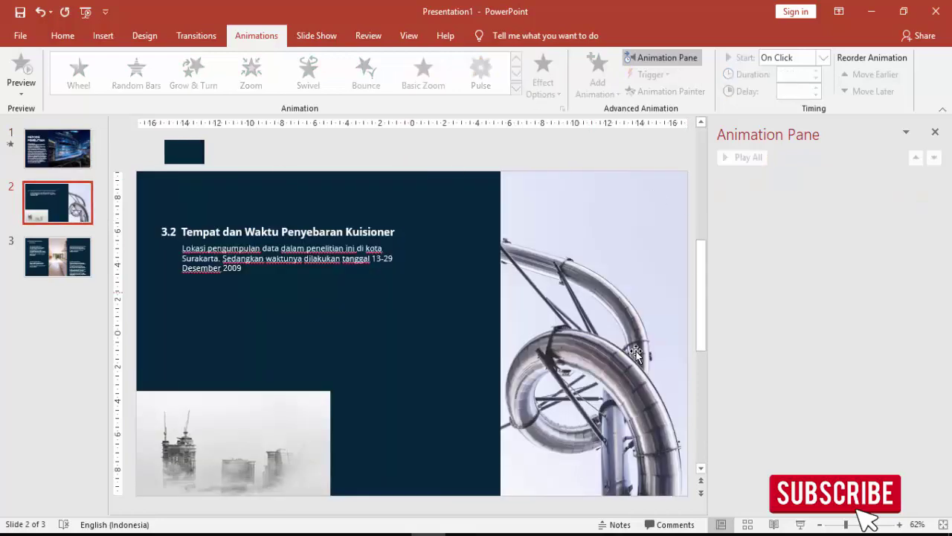
Give the slide 2 '3.2' title a Flip entrance and preview it.
{"action": "left_click", "coordinate": [294, 233]}
{"action": "left_click", "coordinate": [597, 82]}
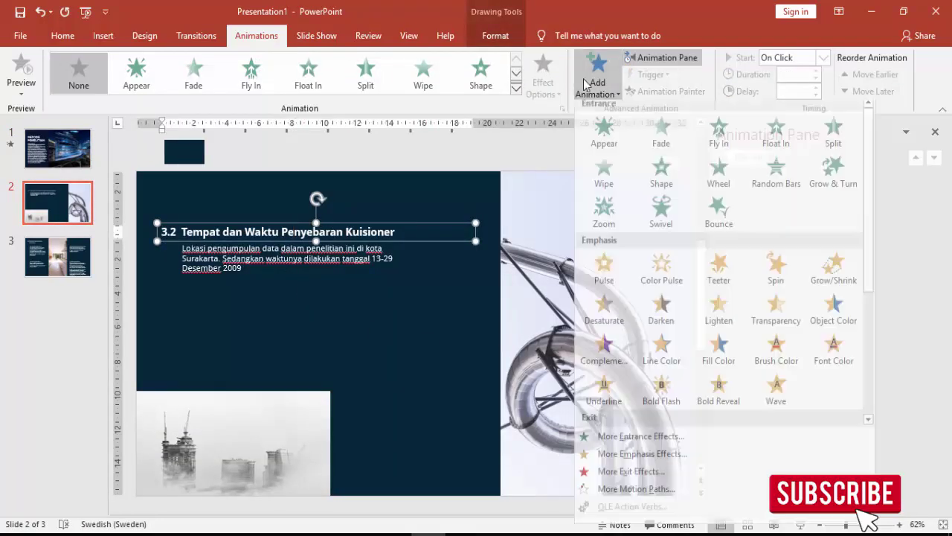
{"action": "left_click", "coordinate": [596, 447]}
{"action": "scroll", "coordinate": [446, 349], "scroll_direction": "down", "scroll_amount": 3}
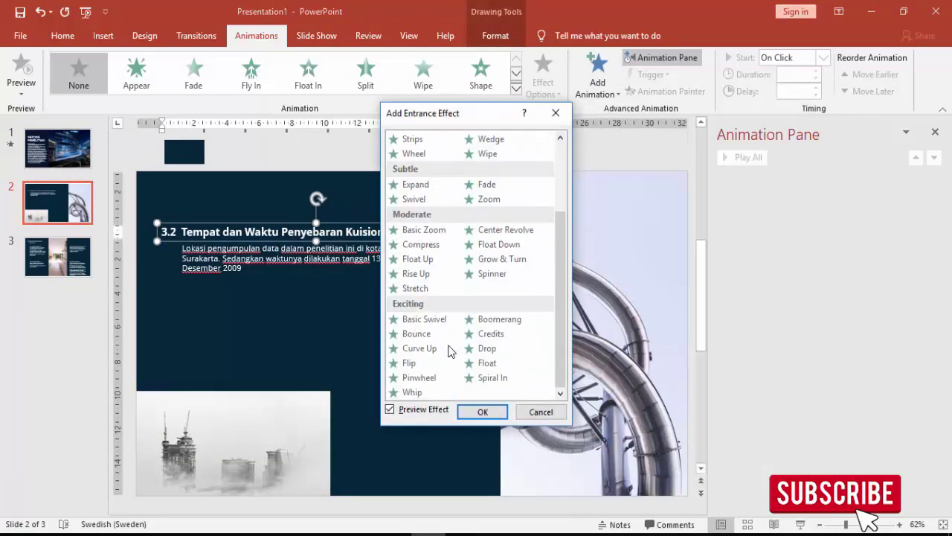
{"action": "left_click", "coordinate": [413, 362]}
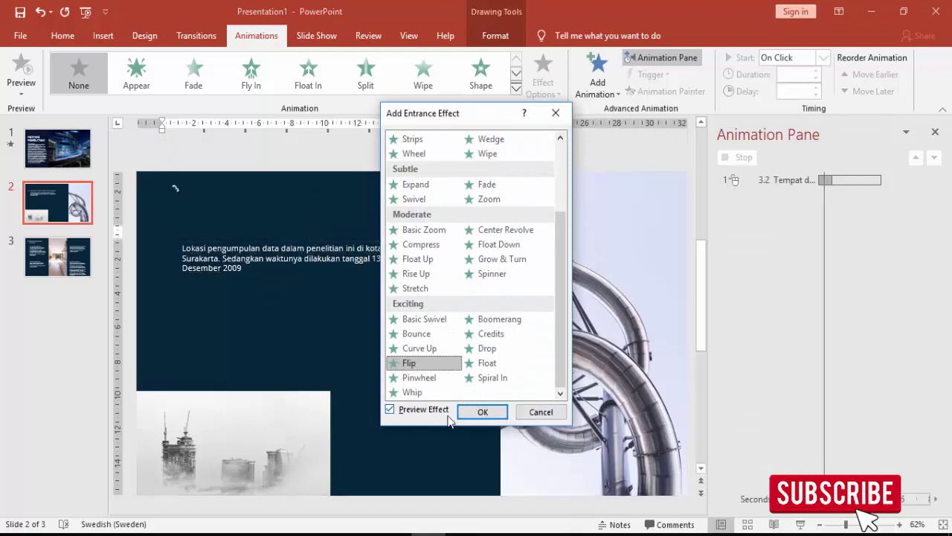
{"action": "left_click", "coordinate": [476, 413]}
{"action": "left_click", "coordinate": [816, 71]}
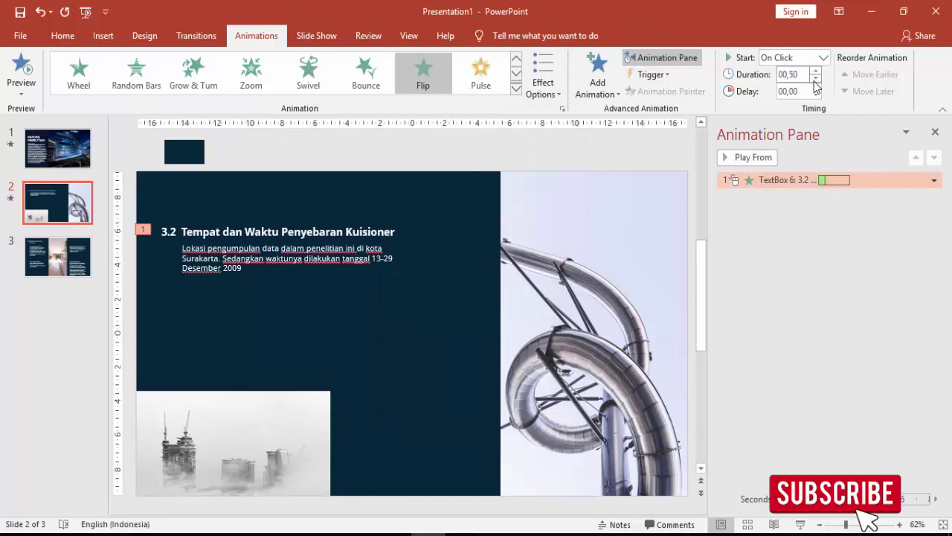
{"action": "left_click", "coordinate": [753, 159]}
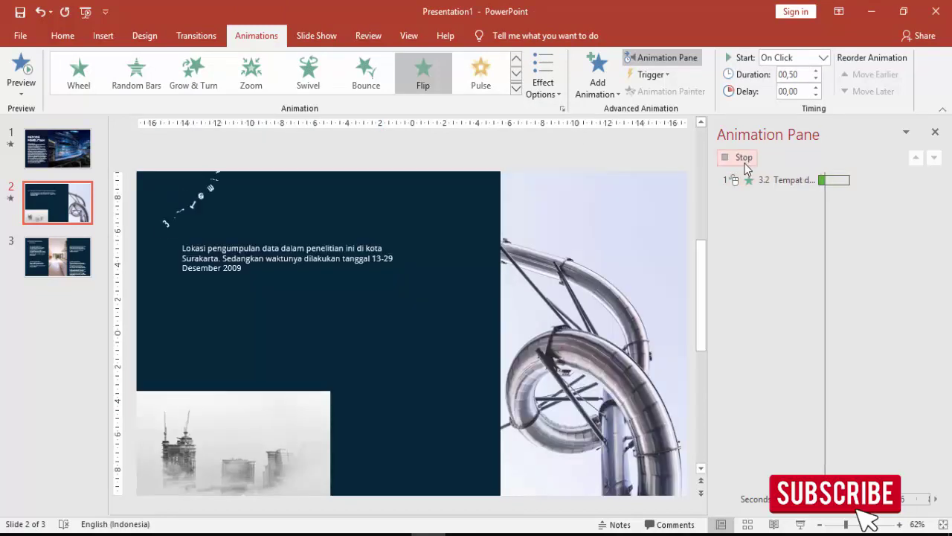
Make the body text Fly In from the left, starting After Previous.
{"action": "left_click", "coordinate": [342, 258]}
{"action": "left_click", "coordinate": [593, 85]}
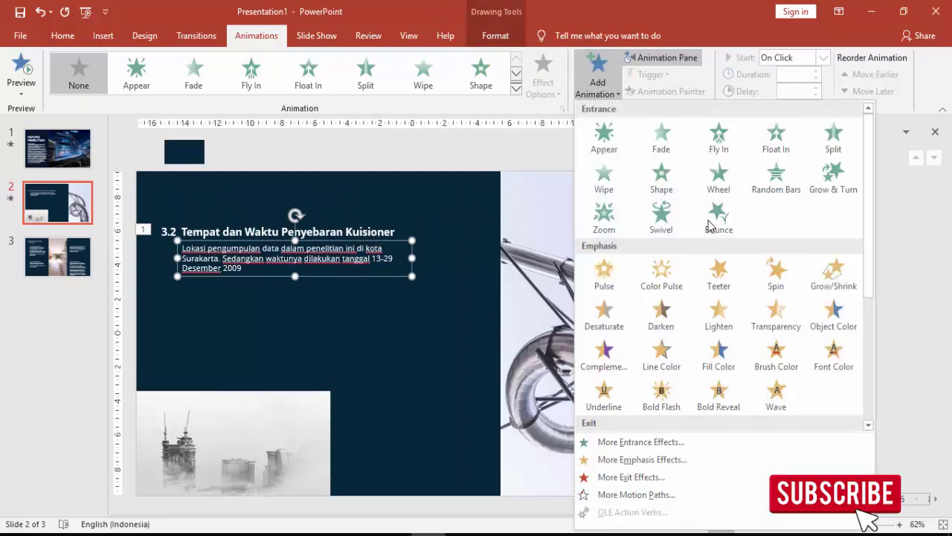
{"action": "left_click", "coordinate": [639, 442]}
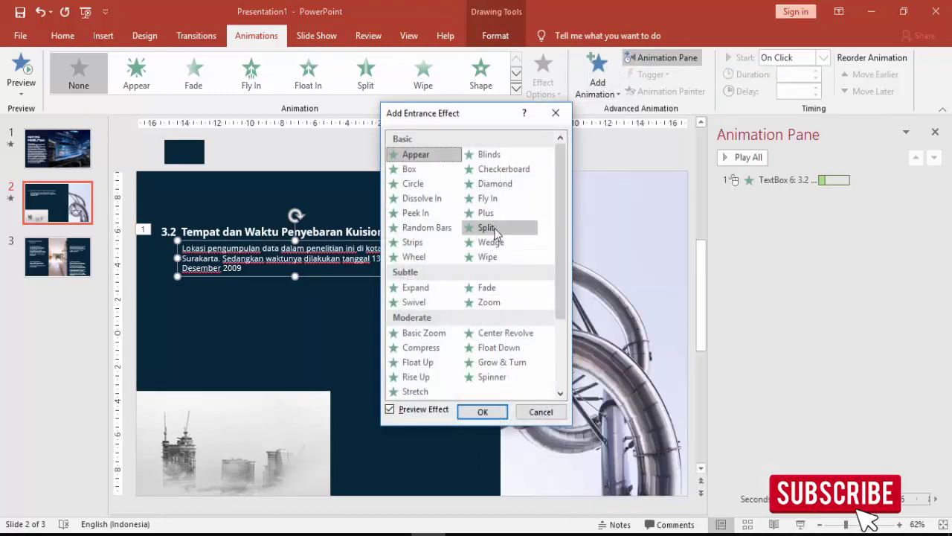
{"action": "left_click", "coordinate": [489, 198]}
{"action": "left_click", "coordinate": [483, 413]}
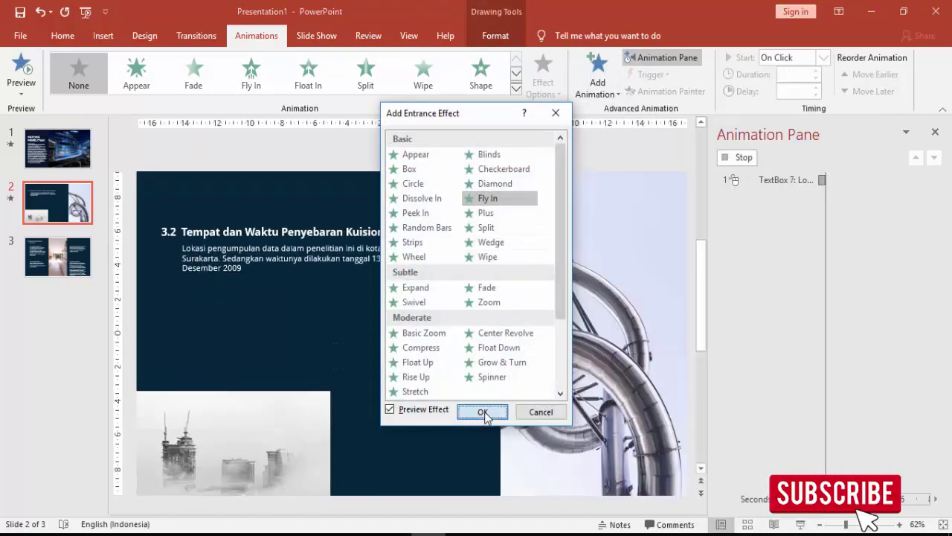
{"action": "left_click", "coordinate": [544, 83]}
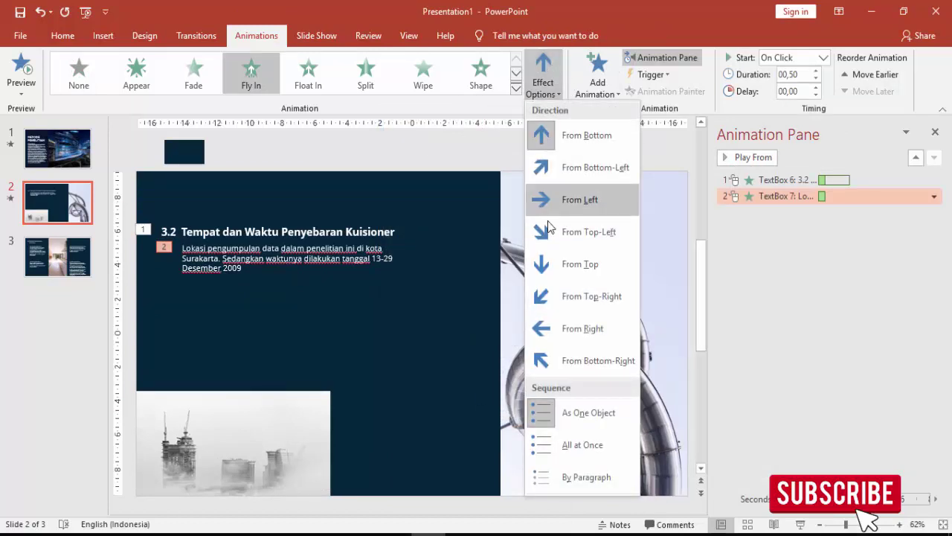
{"action": "left_click", "coordinate": [567, 202]}
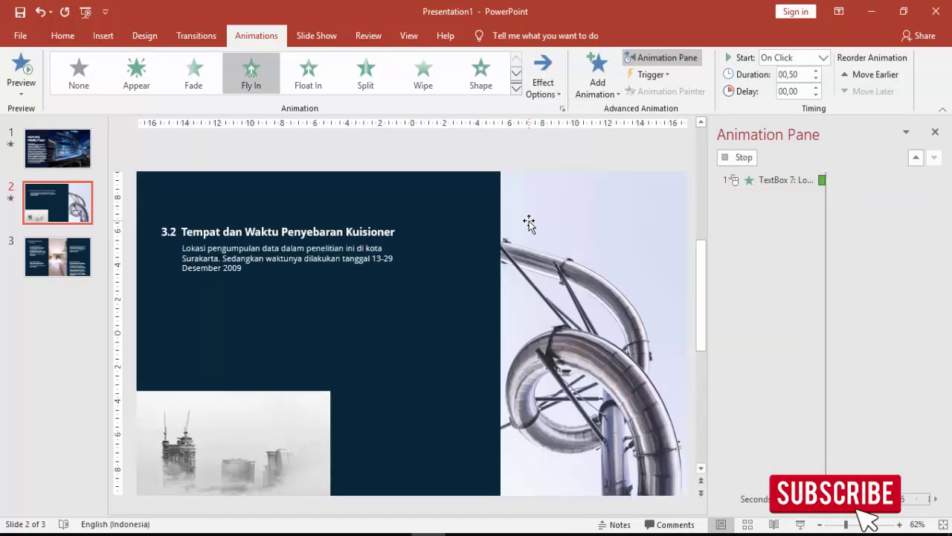
{"action": "left_click", "coordinate": [823, 58]}
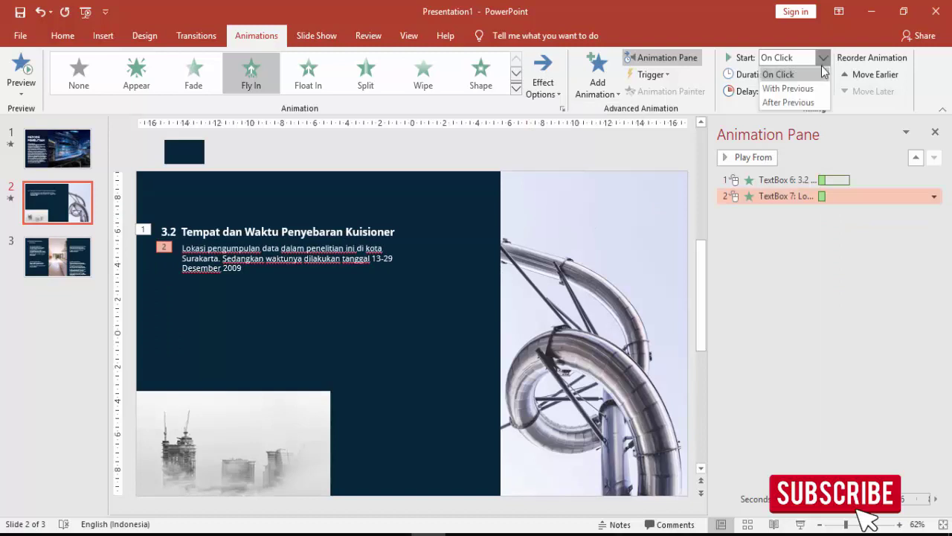
{"action": "left_click", "coordinate": [794, 100]}
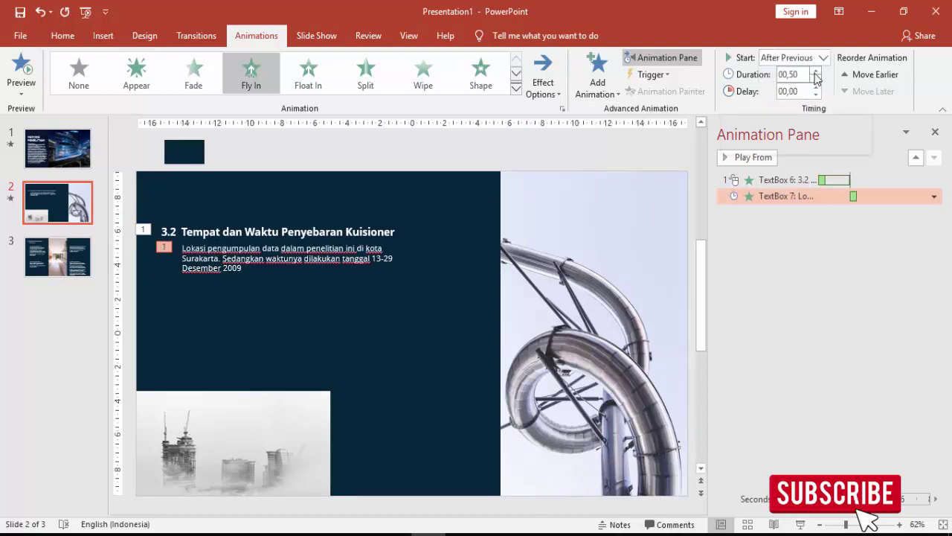
Give the body text's Fly In a 0.41 sec bounce end.
{"action": "left_click", "coordinate": [934, 195]}
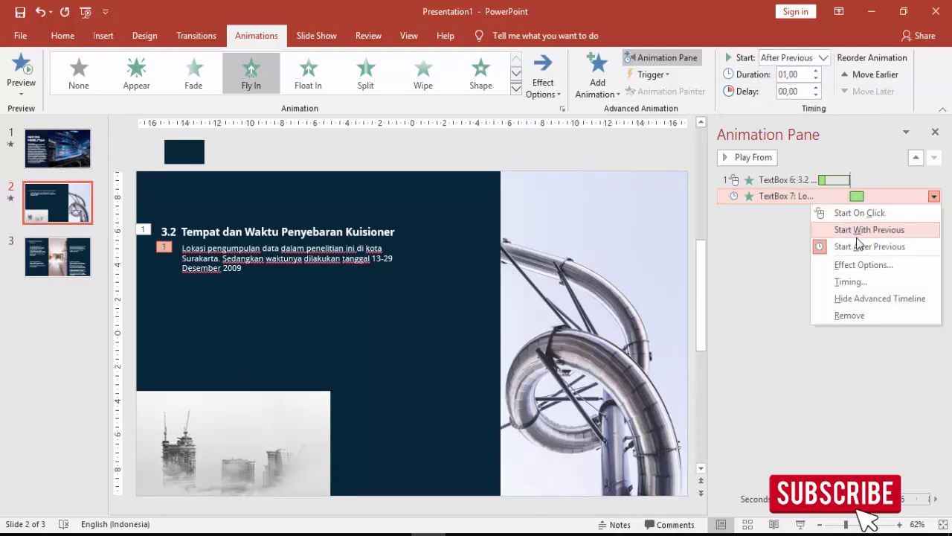
{"action": "left_click", "coordinate": [861, 266]}
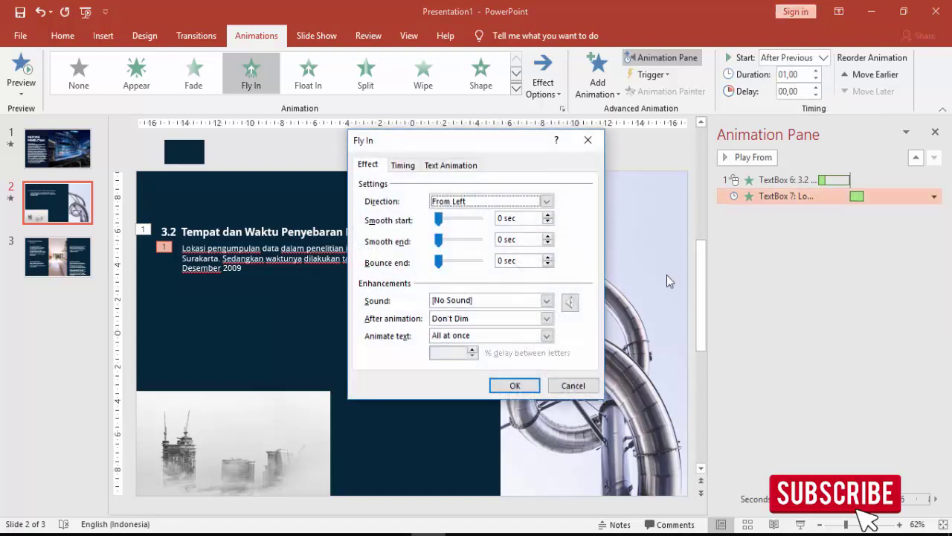
{"action": "left_click", "coordinate": [442, 264]}
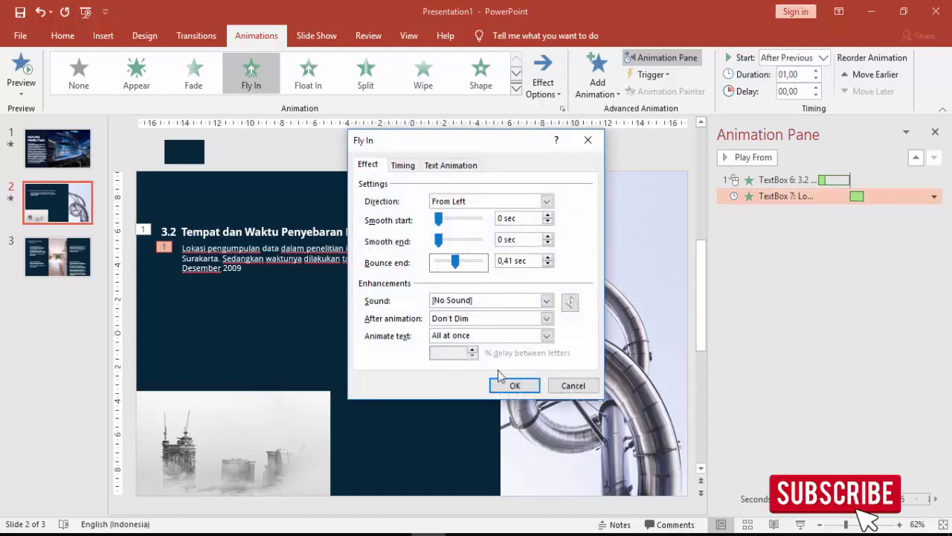
{"action": "left_click", "coordinate": [513, 386]}
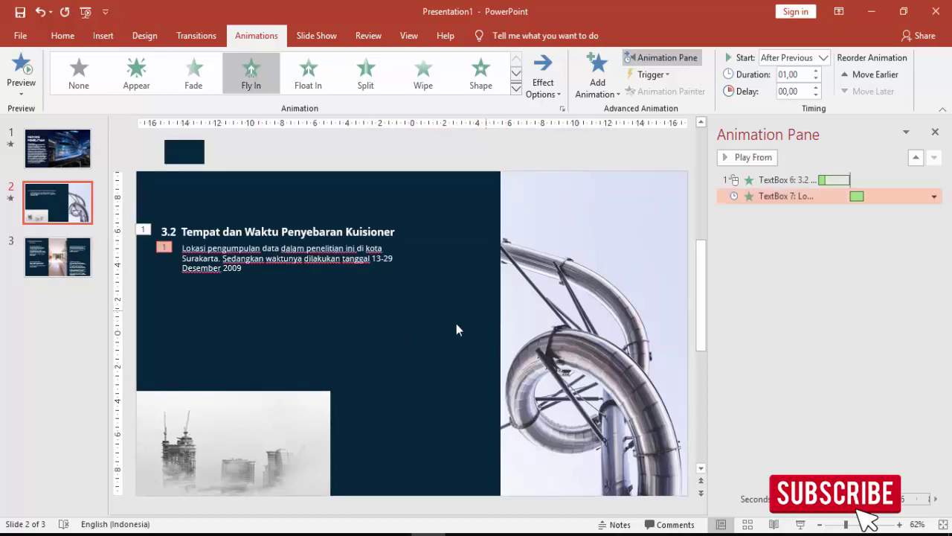
Give the city picture at bottom left a Basic Zoom entrance.
{"action": "left_click", "coordinate": [278, 419]}
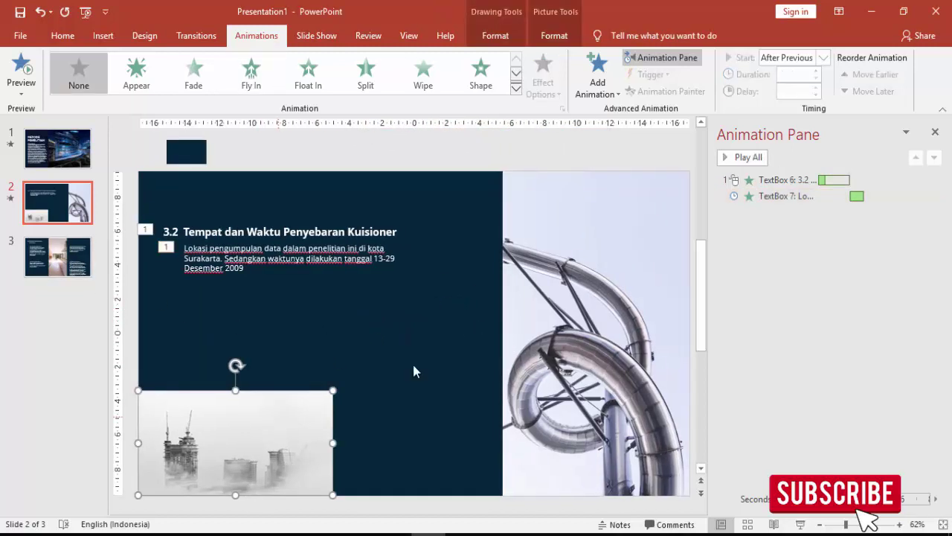
{"action": "left_click", "coordinate": [597, 82]}
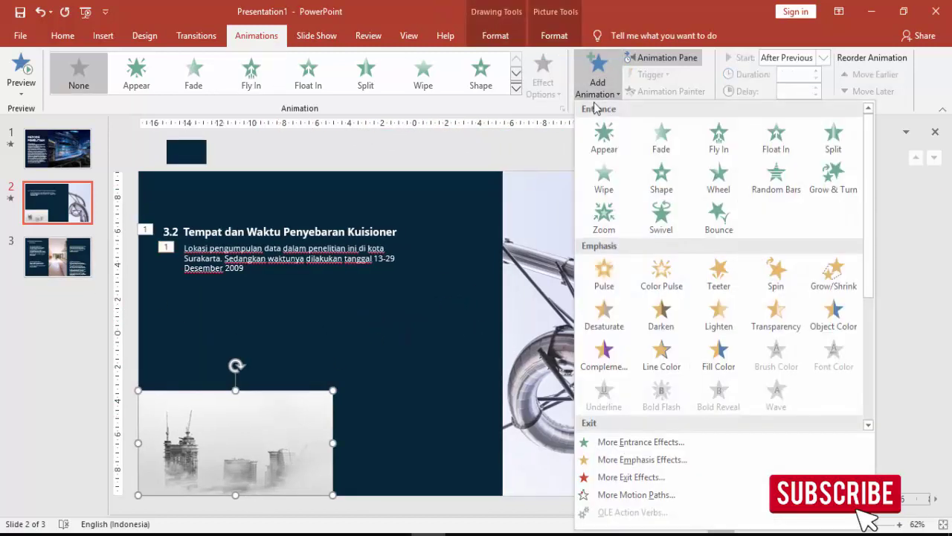
{"action": "left_click", "coordinate": [631, 442]}
{"action": "left_click", "coordinate": [491, 377]}
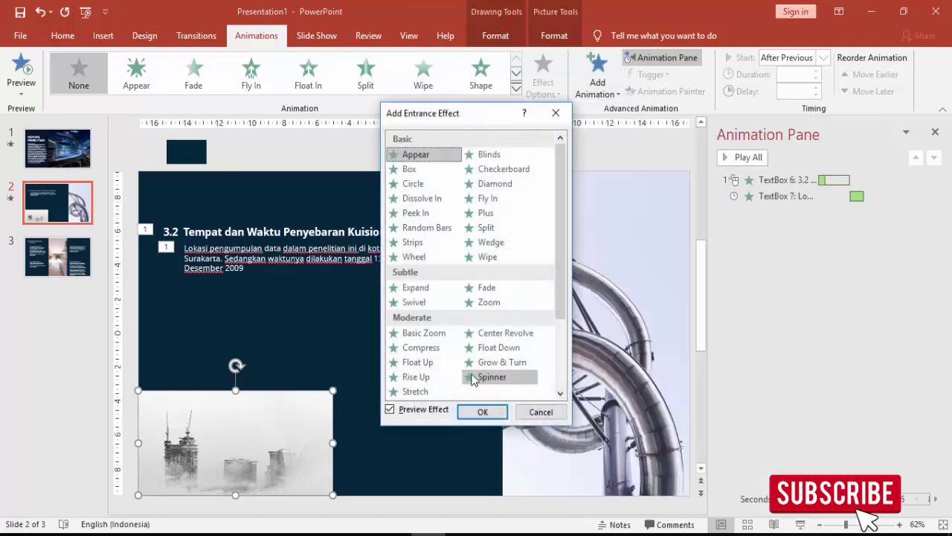
{"action": "left_click", "coordinate": [424, 332]}
{"action": "left_click", "coordinate": [480, 416]}
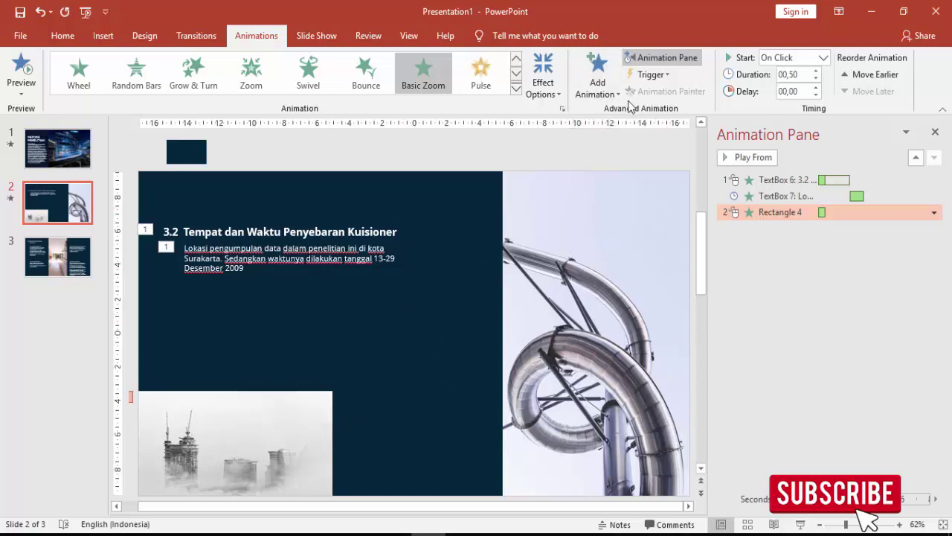
Copy the Basic Zoom onto the pipe picture, set it to After Previous, and preview.
{"action": "left_click", "coordinate": [310, 399]}
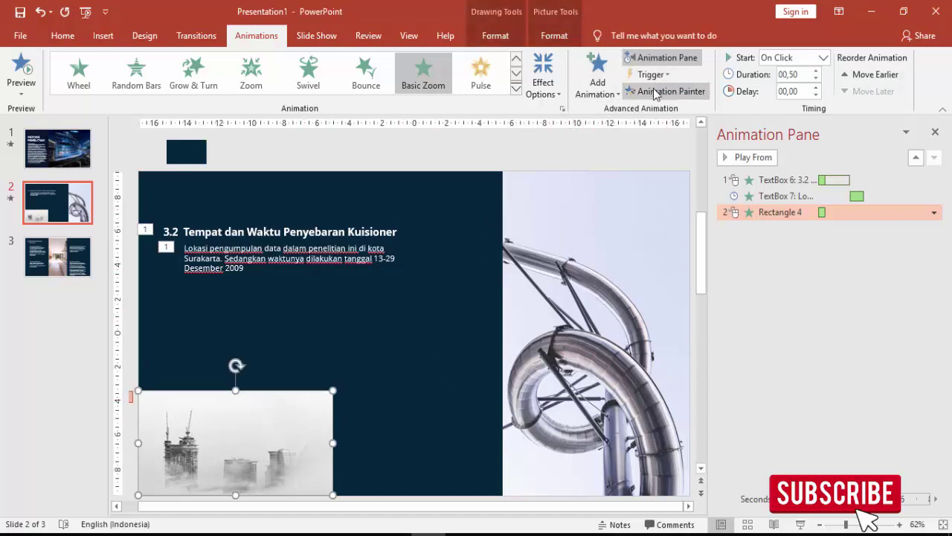
{"action": "left_click", "coordinate": [591, 286]}
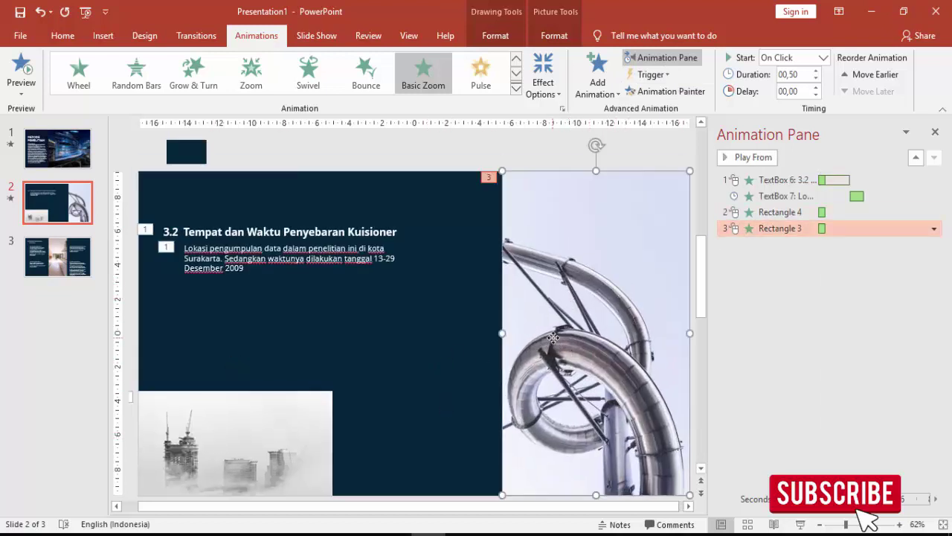
{"action": "left_click", "coordinate": [814, 214]}
{"action": "left_click", "coordinate": [804, 228]}
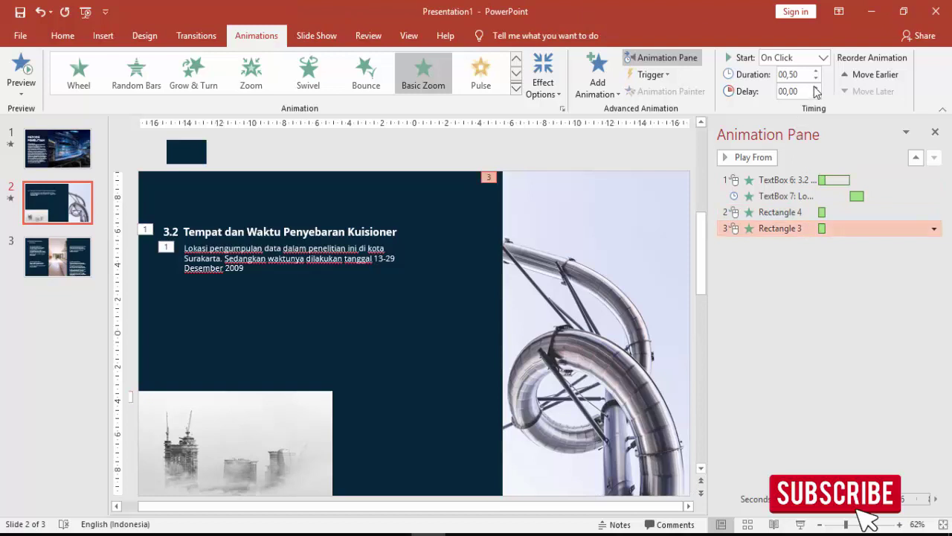
{"action": "left_click", "coordinate": [823, 57]}
{"action": "left_click", "coordinate": [788, 102]}
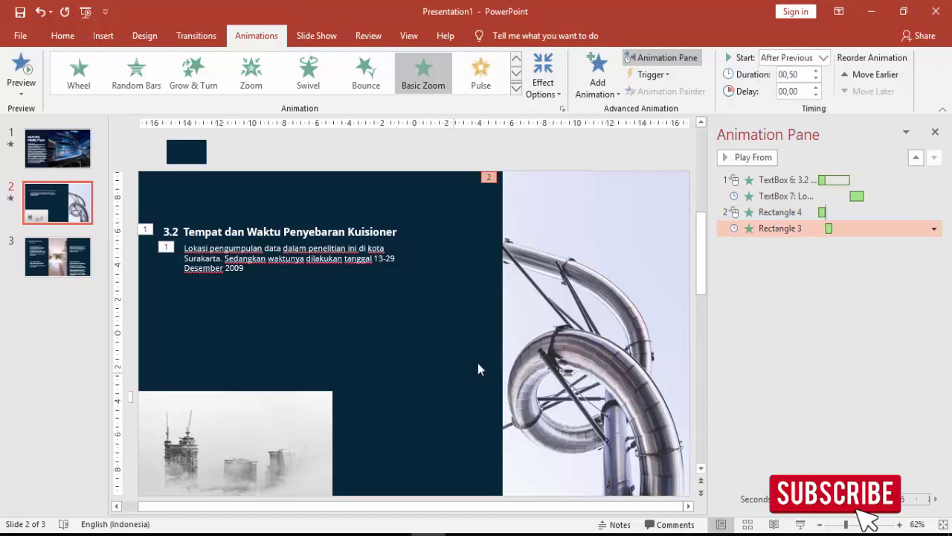
{"action": "left_click", "coordinate": [571, 317]}
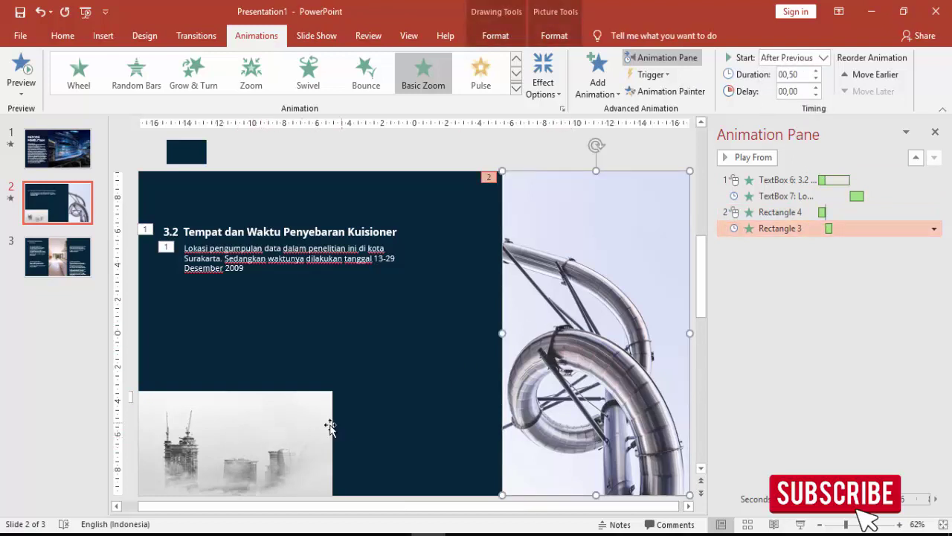
{"action": "left_click", "coordinate": [286, 436]}
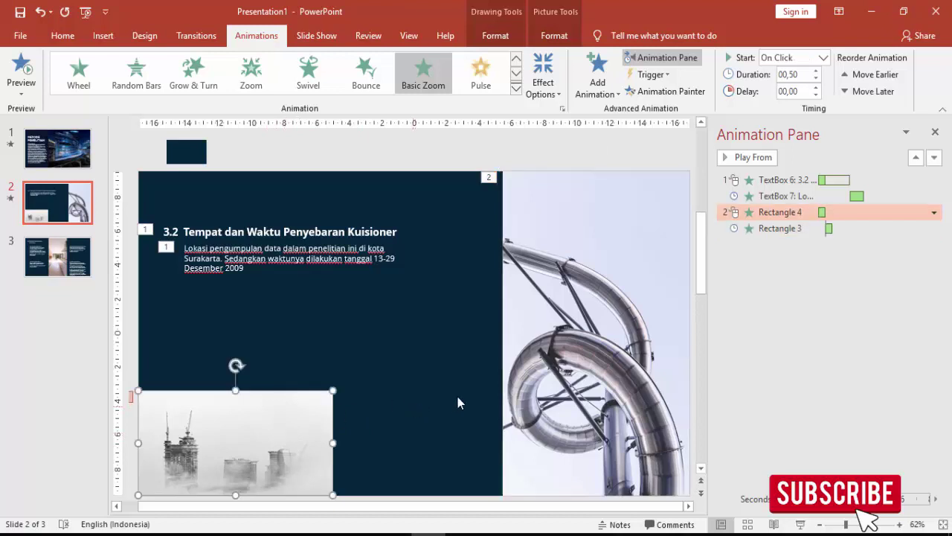
{"action": "left_click", "coordinate": [752, 158]}
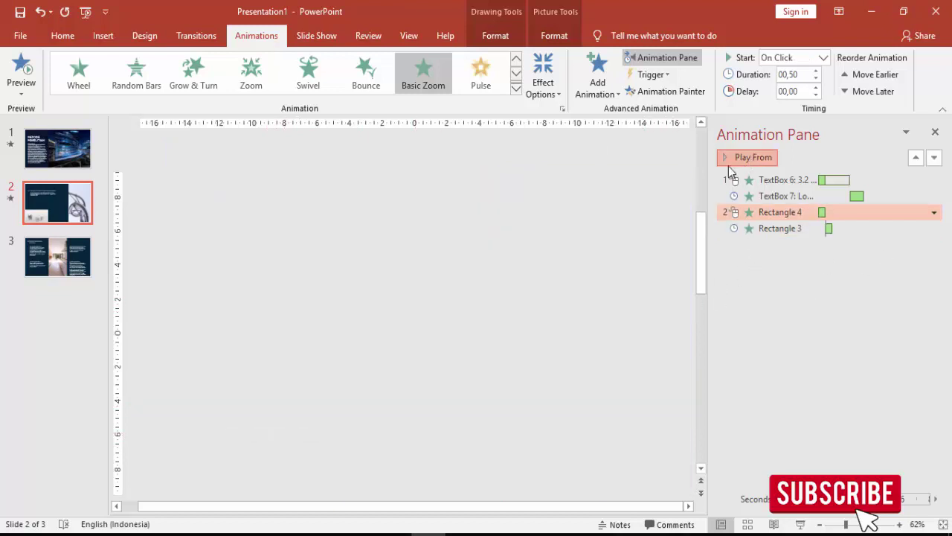
On slide 3, give the kitchen picture a Curve Up entrance.
{"action": "left_click", "coordinate": [57, 257]}
{"action": "left_click", "coordinate": [447, 264]}
{"action": "left_click", "coordinate": [597, 75]}
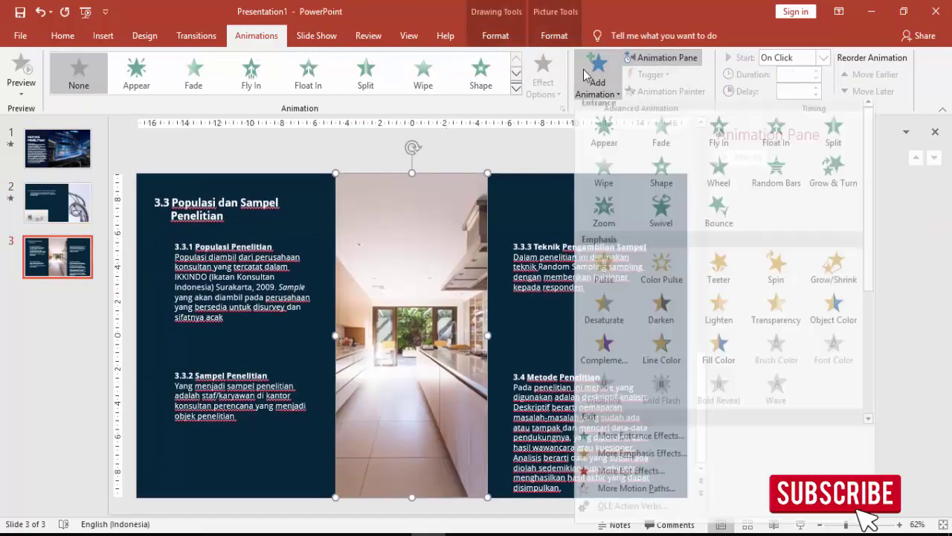
{"action": "left_click", "coordinate": [618, 440]}
{"action": "scroll", "coordinate": [477, 335], "scroll_direction": "down", "scroll_amount": 5}
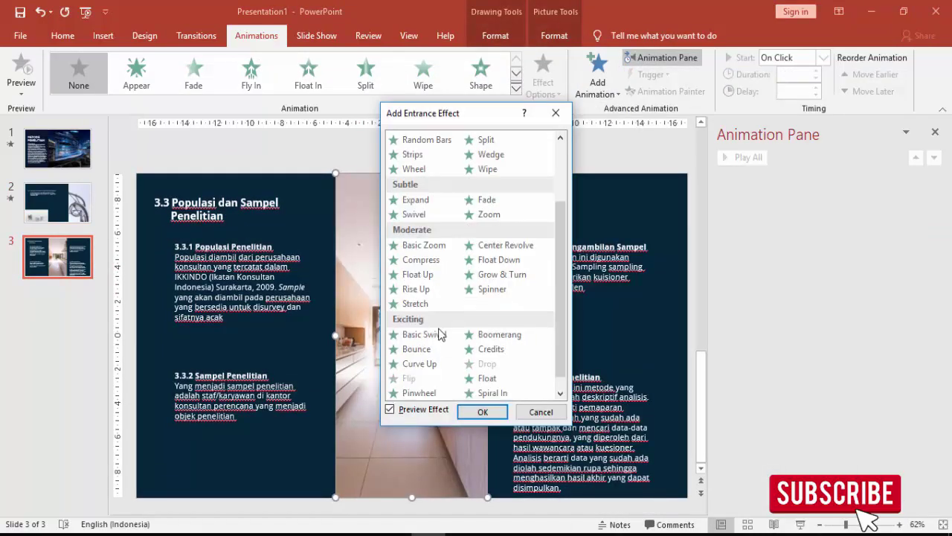
{"action": "scroll", "coordinate": [480, 333], "scroll_direction": "down", "scroll_amount": 2}
{"action": "left_click", "coordinate": [414, 334]}
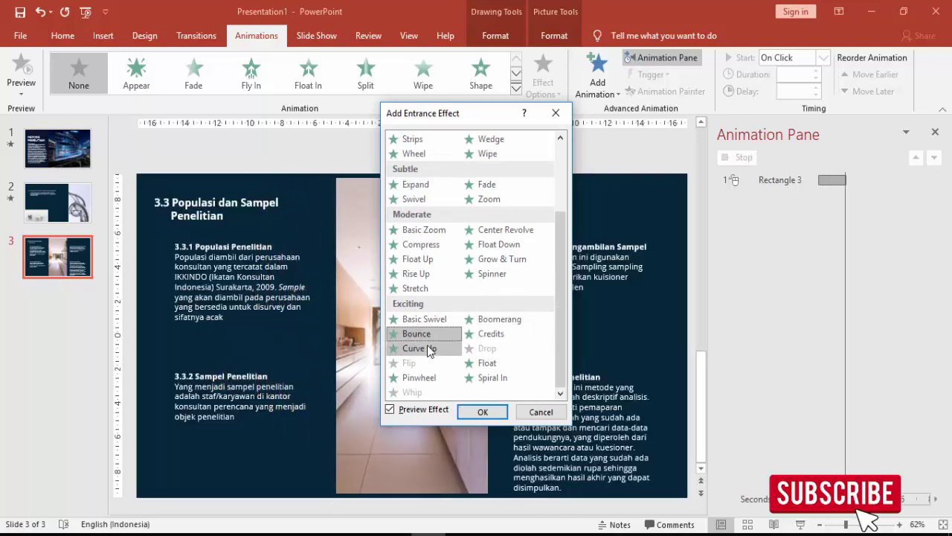
{"action": "left_click", "coordinate": [442, 348]}
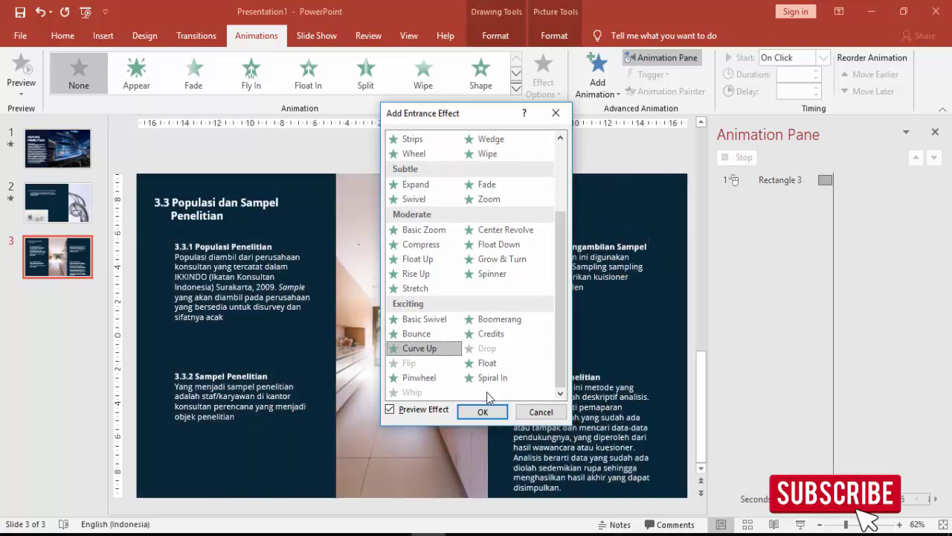
{"action": "left_click", "coordinate": [483, 411]}
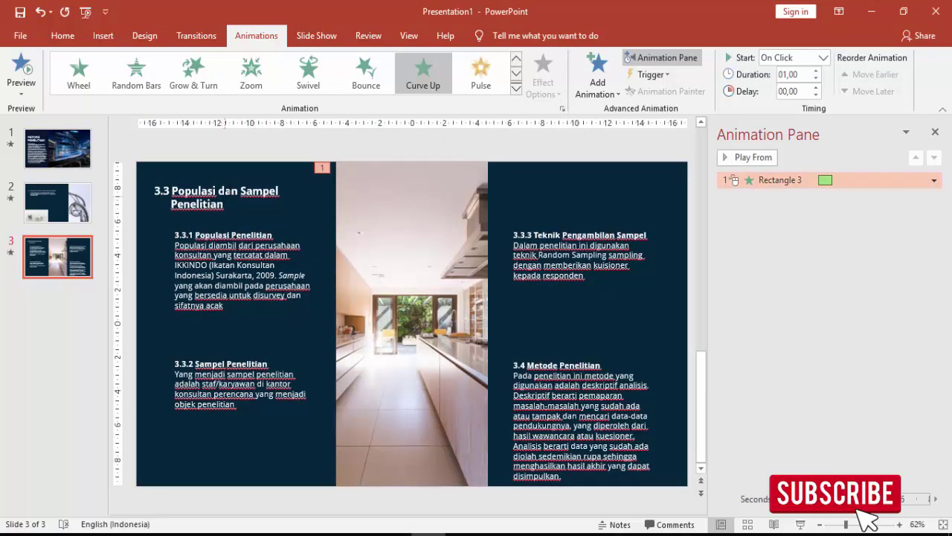
Give the 3.3 title a Flip entrance and preview the slide's animations.
{"action": "left_click", "coordinate": [255, 192]}
{"action": "left_click", "coordinate": [596, 80]}
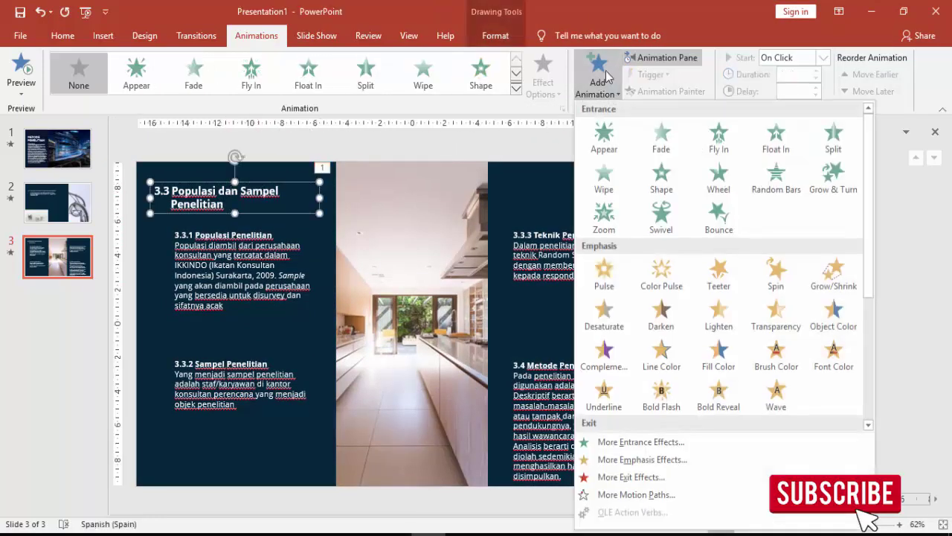
{"action": "left_click", "coordinate": [631, 442]}
{"action": "scroll", "coordinate": [528, 301], "scroll_direction": "down", "scroll_amount": 2}
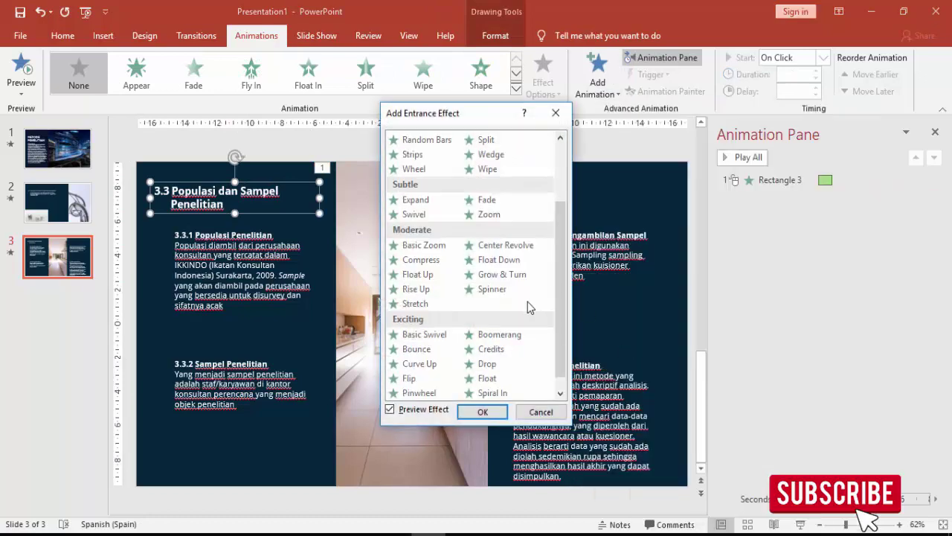
{"action": "left_click", "coordinate": [428, 381]}
{"action": "left_click", "coordinate": [483, 412]}
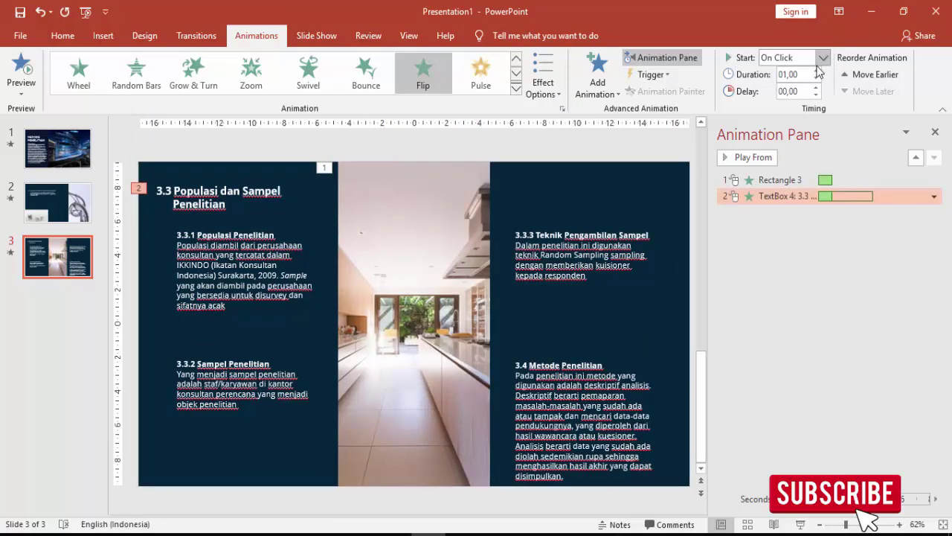
{"action": "left_click", "coordinate": [763, 158]}
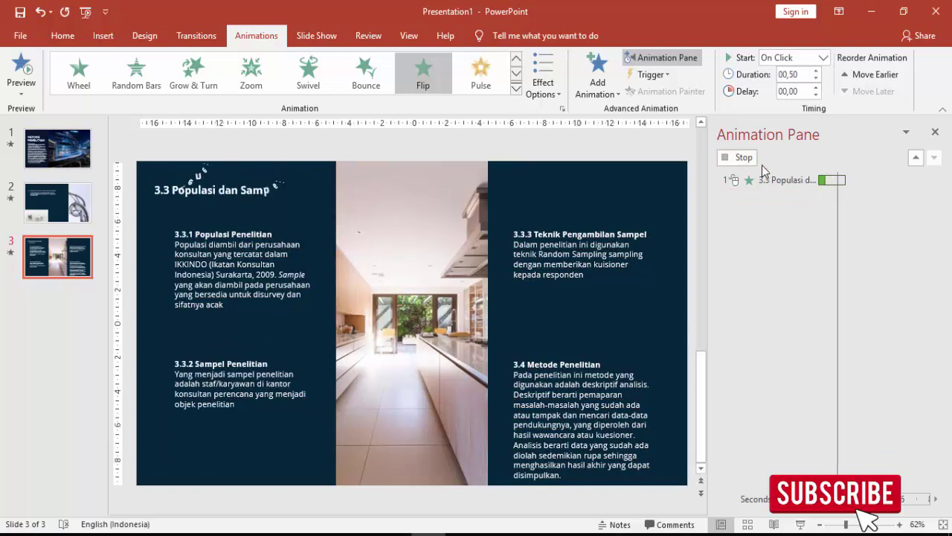
Give the 3.3.1 text box a Peek In entrance from the top.
{"action": "left_click", "coordinate": [270, 227]}
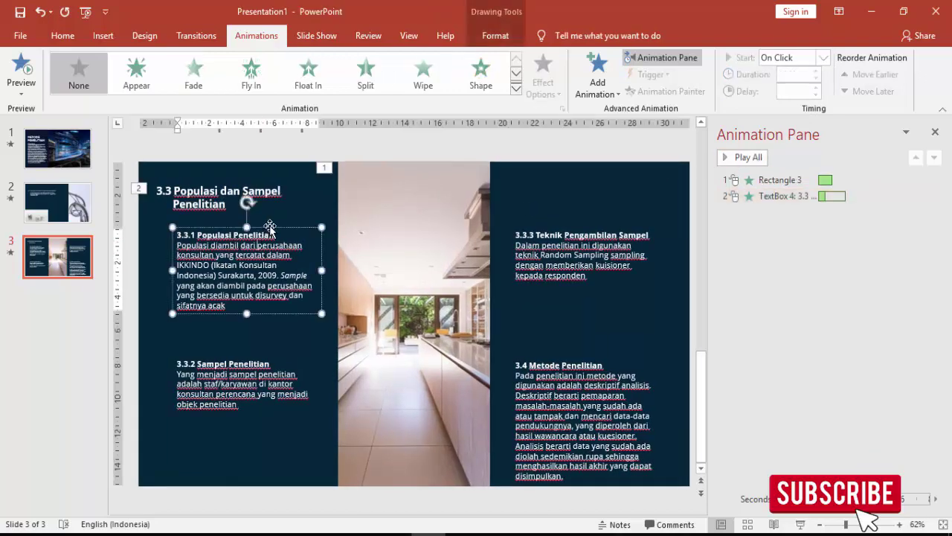
{"action": "left_click", "coordinate": [596, 78]}
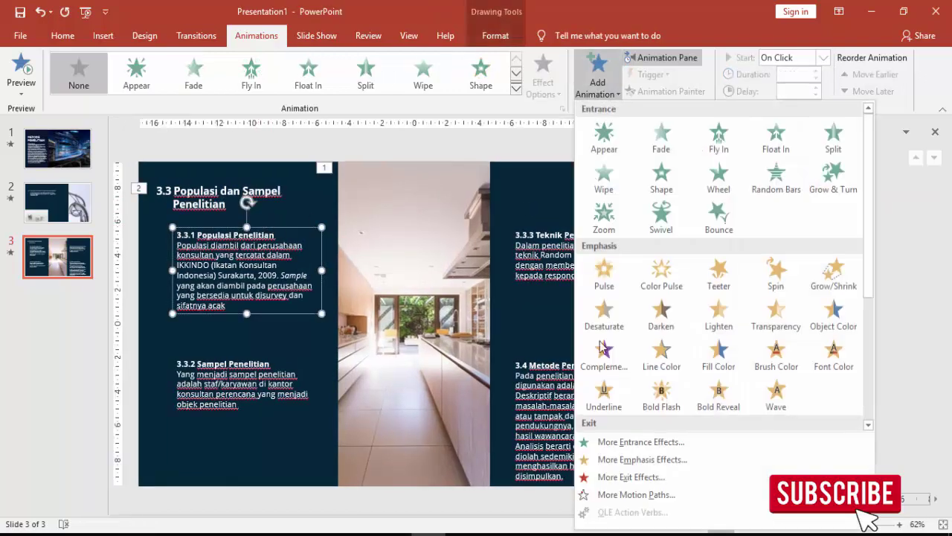
{"action": "left_click", "coordinate": [596, 439]}
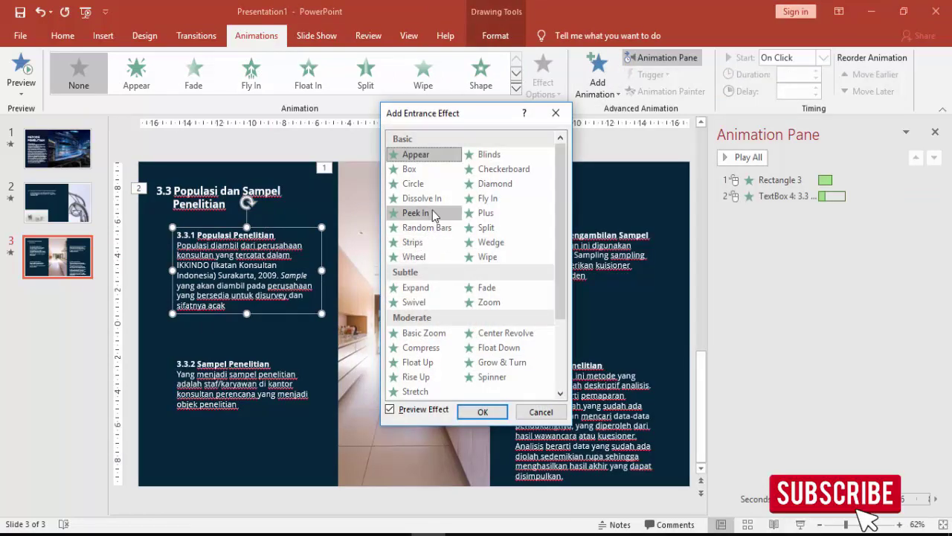
{"action": "left_click", "coordinate": [421, 212]}
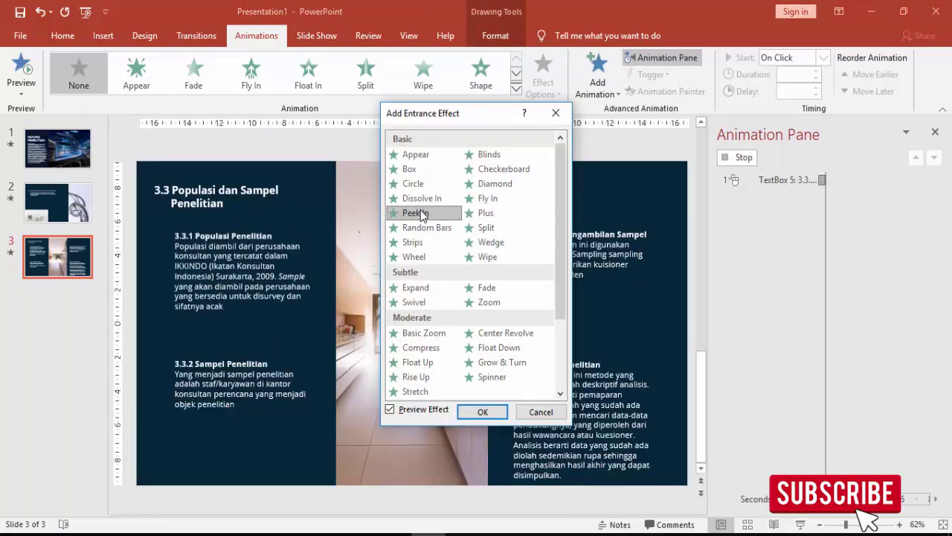
{"action": "left_click", "coordinate": [482, 411]}
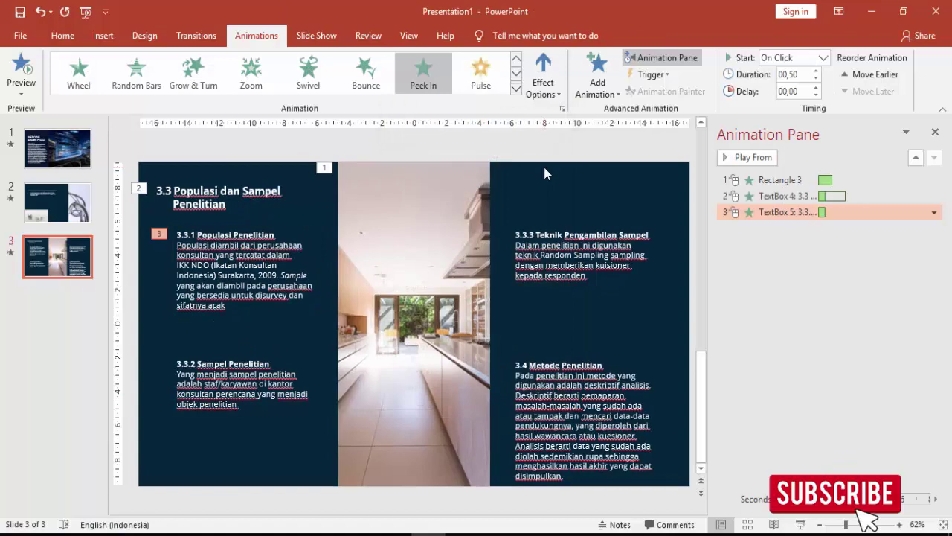
{"action": "left_click", "coordinate": [560, 77]}
{"action": "left_click", "coordinate": [564, 225]}
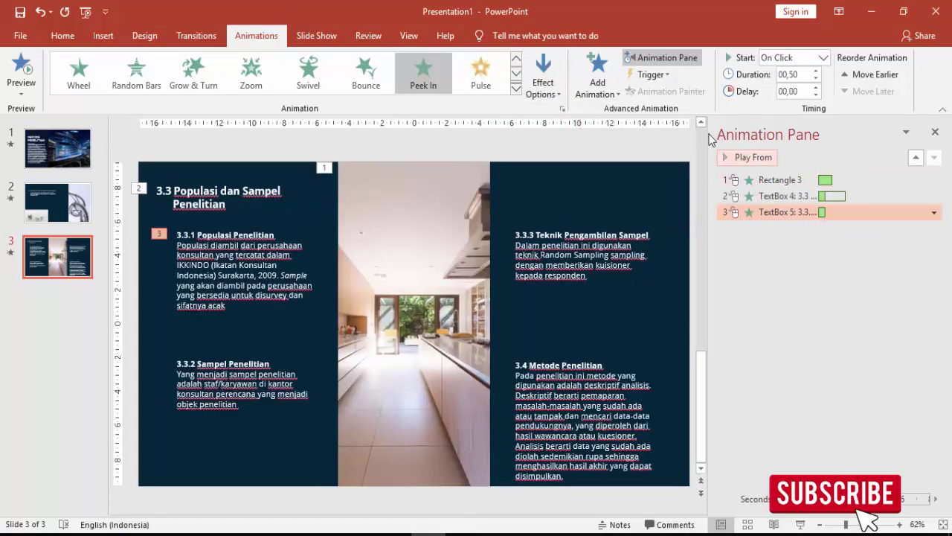
Copy the Peek In animation onto the 3.3.2, 3.3.3 and 3.4 text boxes.
{"action": "left_click", "coordinate": [213, 264]}
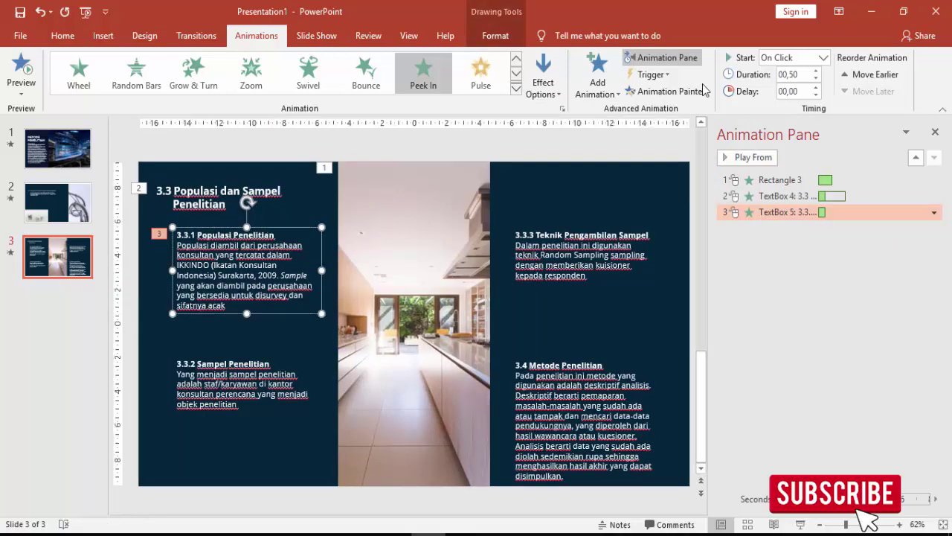
{"action": "left_click", "coordinate": [670, 90]}
{"action": "left_click", "coordinate": [235, 372]}
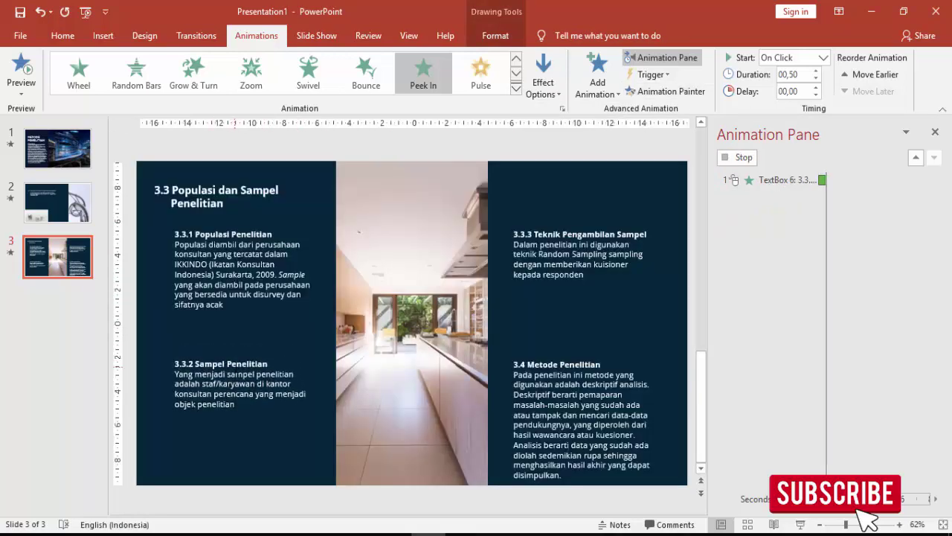
{"action": "left_click", "coordinate": [666, 90]}
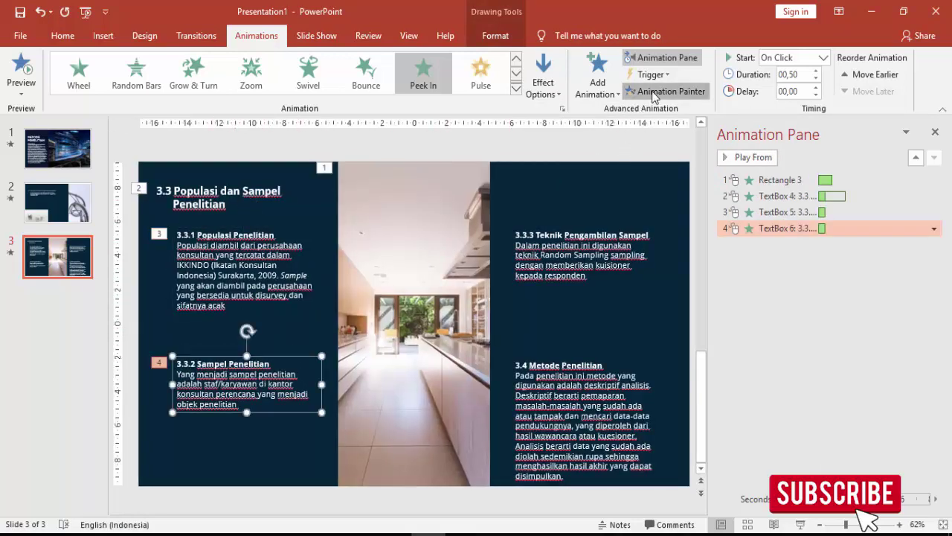
{"action": "left_click", "coordinate": [584, 250]}
{"action": "left_click", "coordinate": [570, 406]}
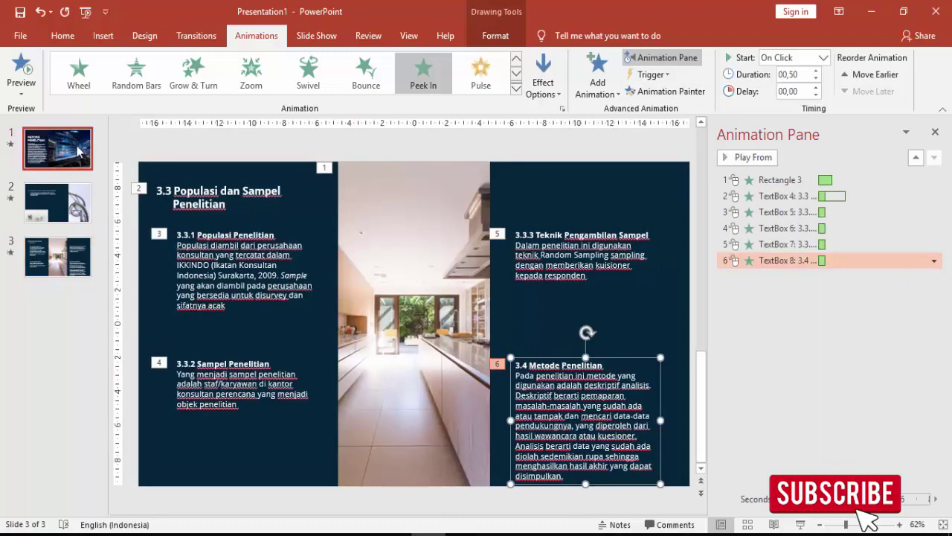
{"action": "scroll", "coordinate": [135, 318], "scroll_direction": "up", "scroll_amount": 5}
{"action": "scroll", "coordinate": [127, 305], "scroll_direction": "down", "scroll_amount": 2}
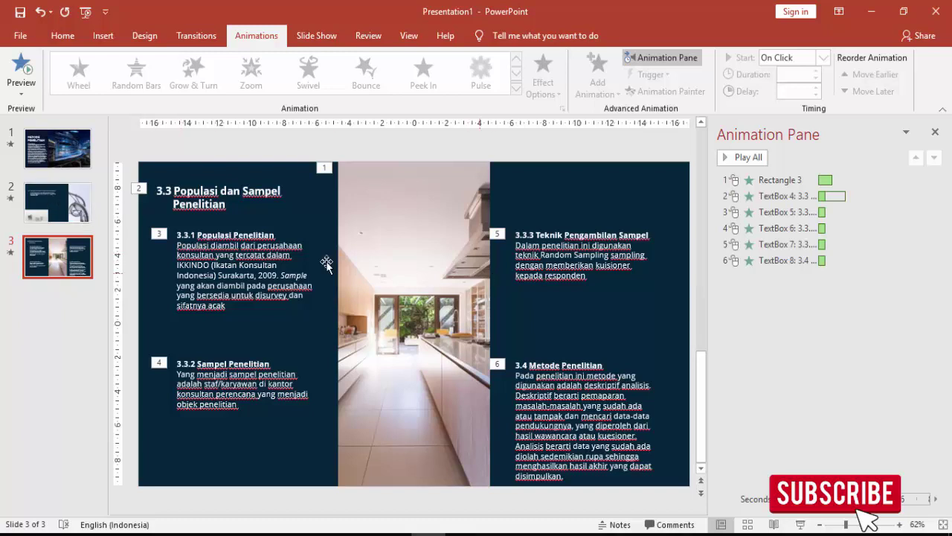
{"action": "left_click", "coordinate": [58, 149]}
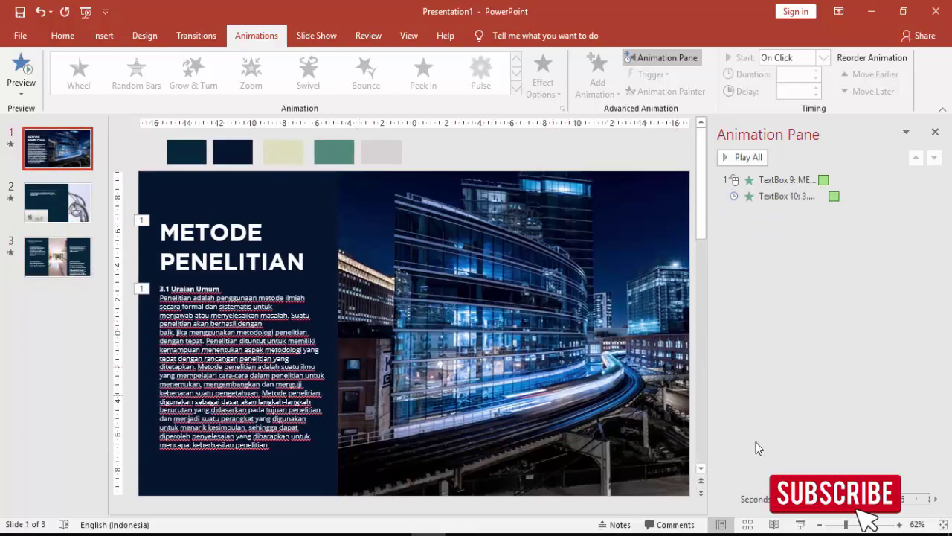
{"action": "left_click", "coordinate": [74, 204]}
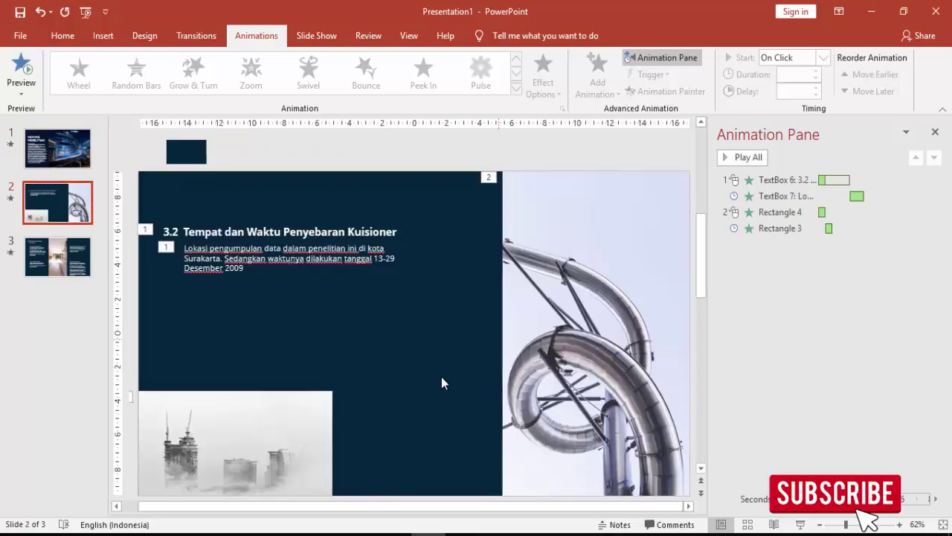
{"action": "left_click", "coordinate": [87, 272]}
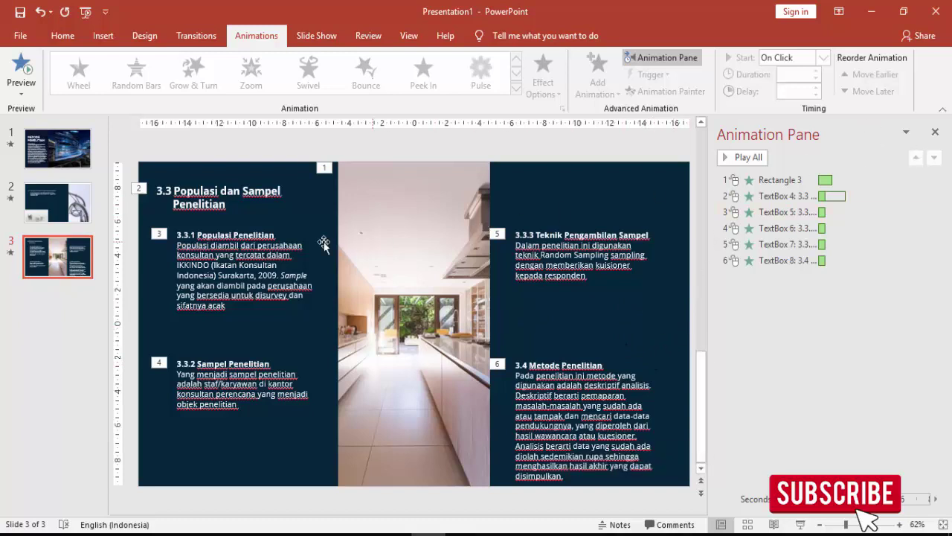
{"action": "left_click", "coordinate": [71, 165]}
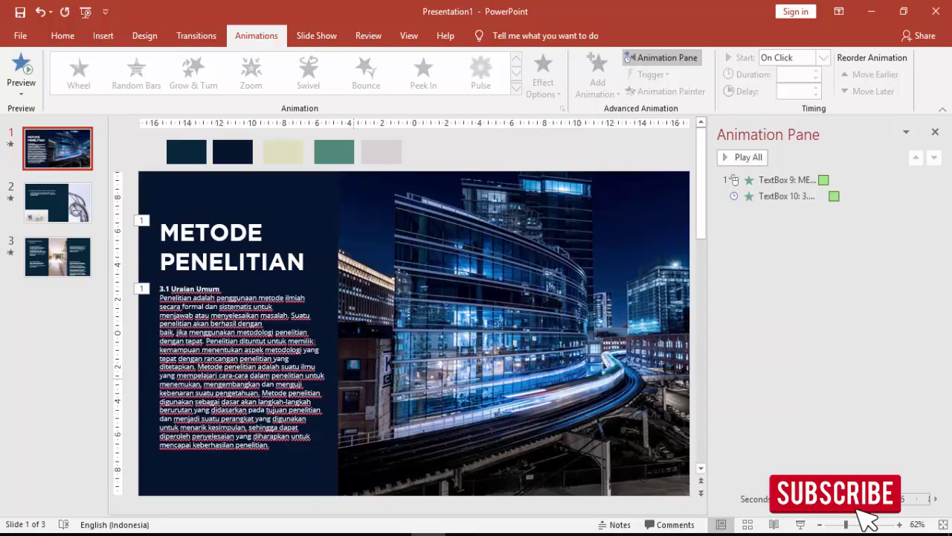
{"action": "scroll", "coordinate": [459, 424], "scroll_direction": "down", "scroll_amount": 2}
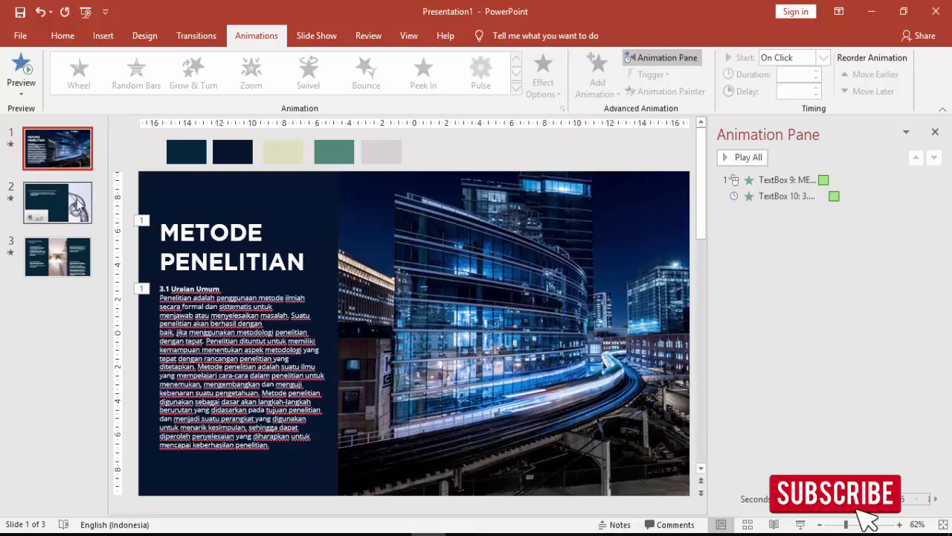
{"action": "scroll", "coordinate": [459, 424], "scroll_direction": "down", "scroll_amount": 2}
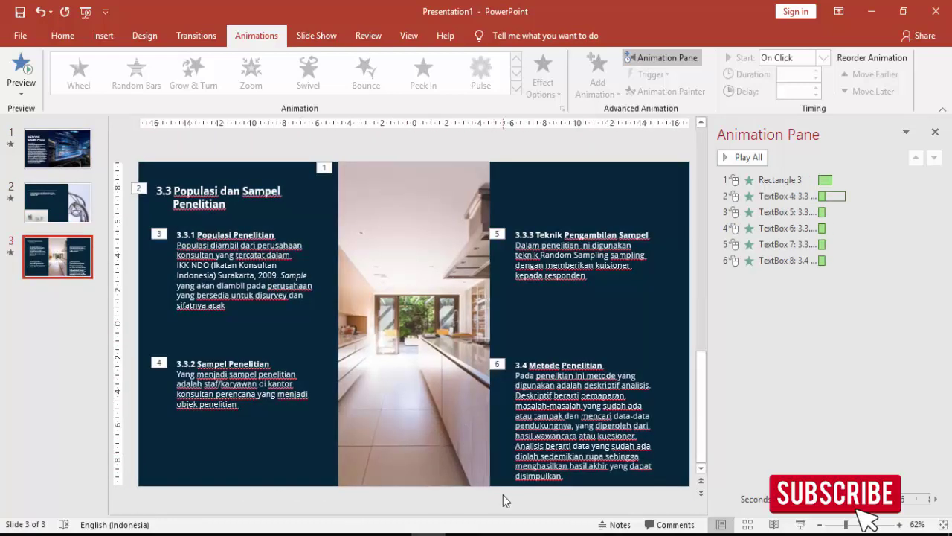
Close the Animation Pane and return to the Home tab.
{"action": "left_click", "coordinate": [935, 131]}
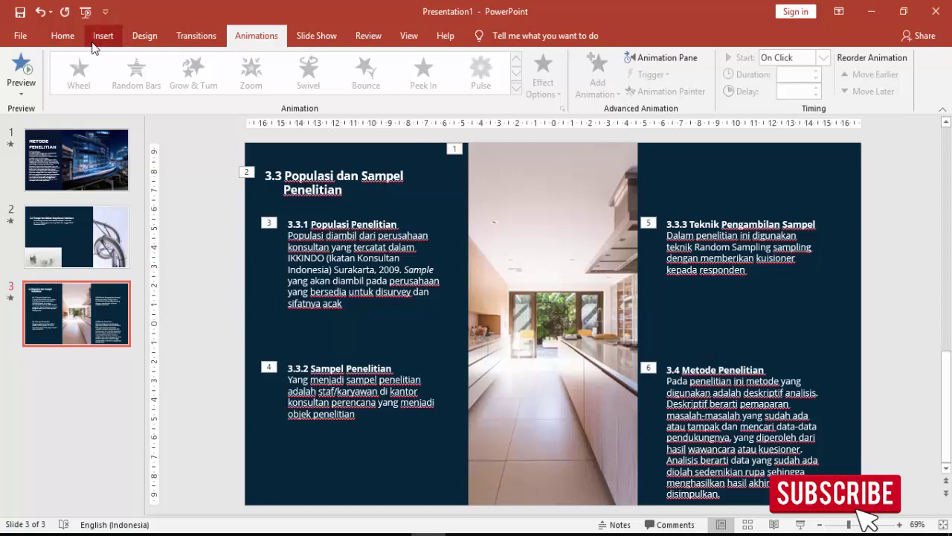
{"action": "left_click", "coordinate": [63, 36]}
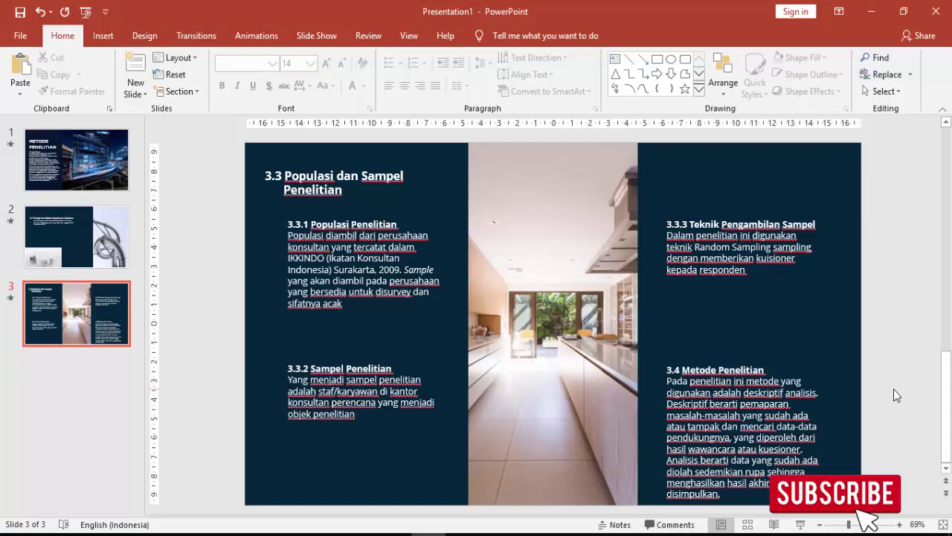
Start the slideshow from the first slide with F5.
{"action": "key", "text": "F5"}
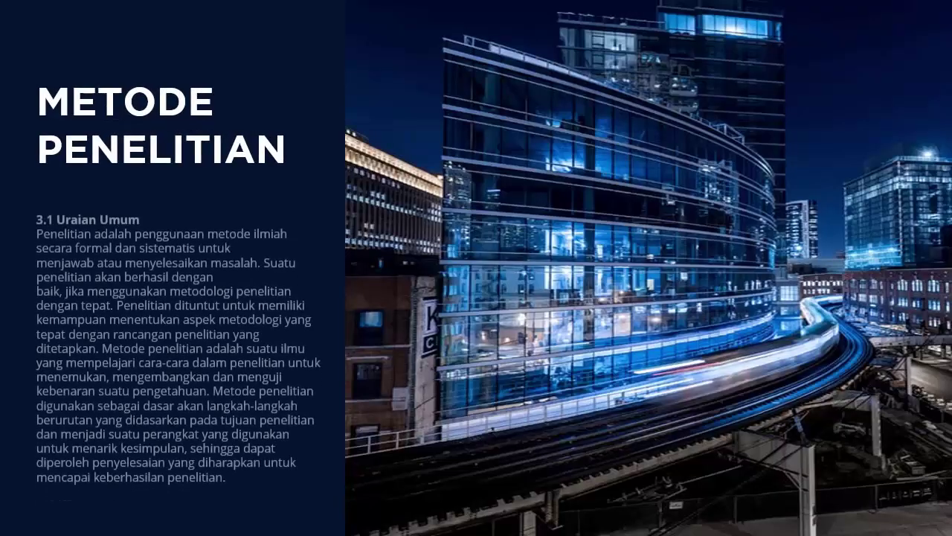